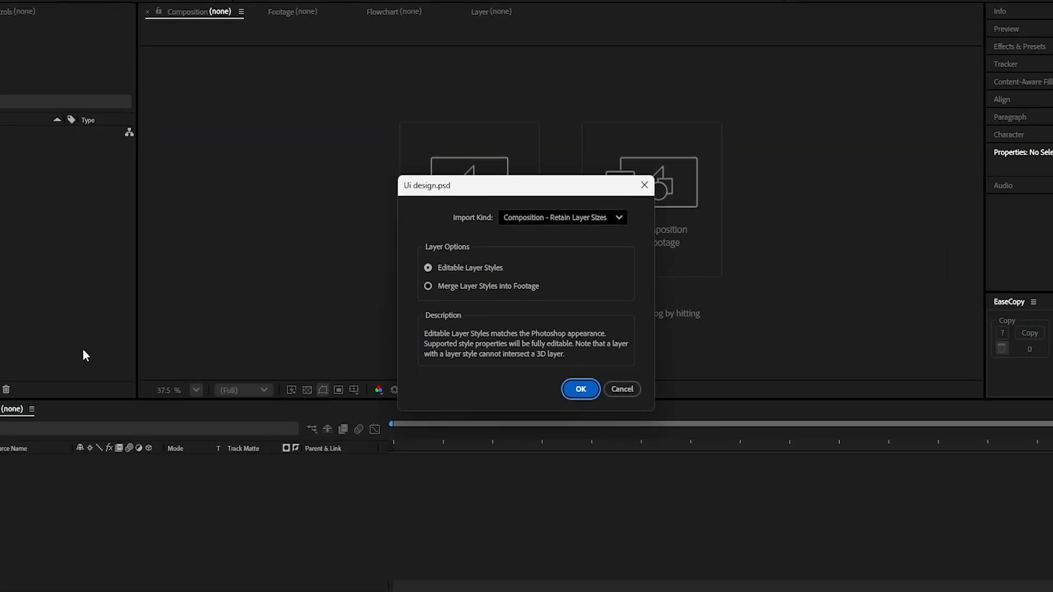
- Import Ui design.psd as Composition - Retain Layer Sizes with editable layer styles
{"action": "left_click", "coordinate": [574, 217]}
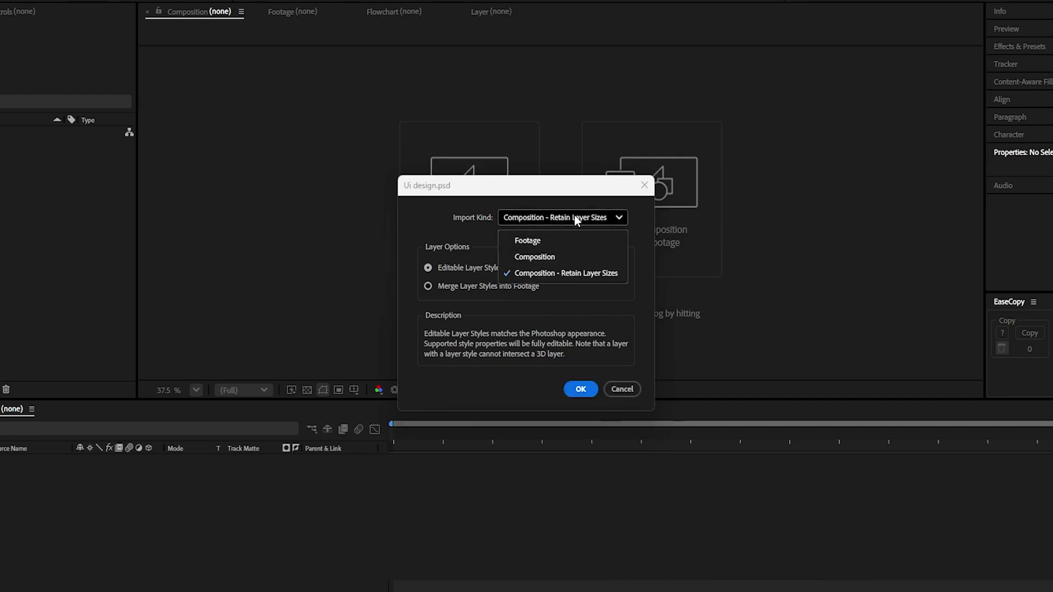
{"action": "left_click", "coordinate": [547, 277]}
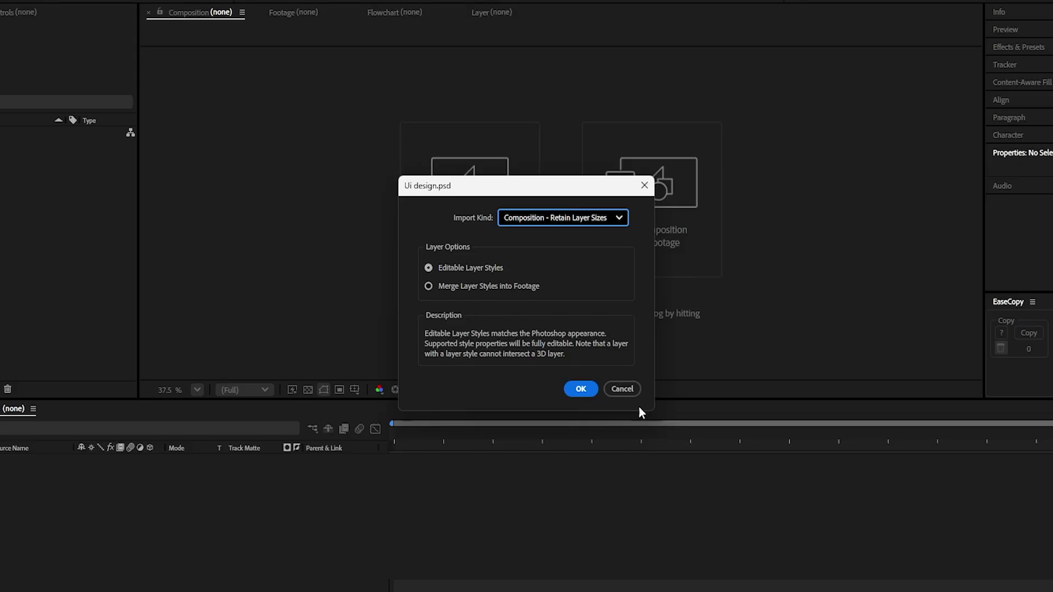
{"action": "left_click", "coordinate": [580, 389]}
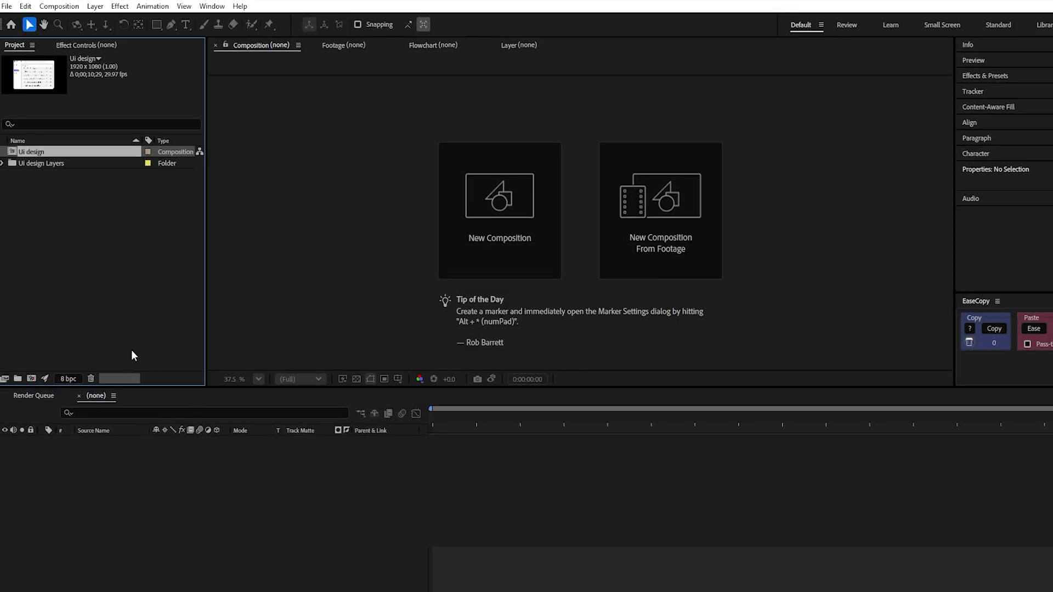
- Open the Ui design comp, compare the two panels, and open the Ui Design 1 precomp
{"action": "double_click", "coordinate": [34, 151]}
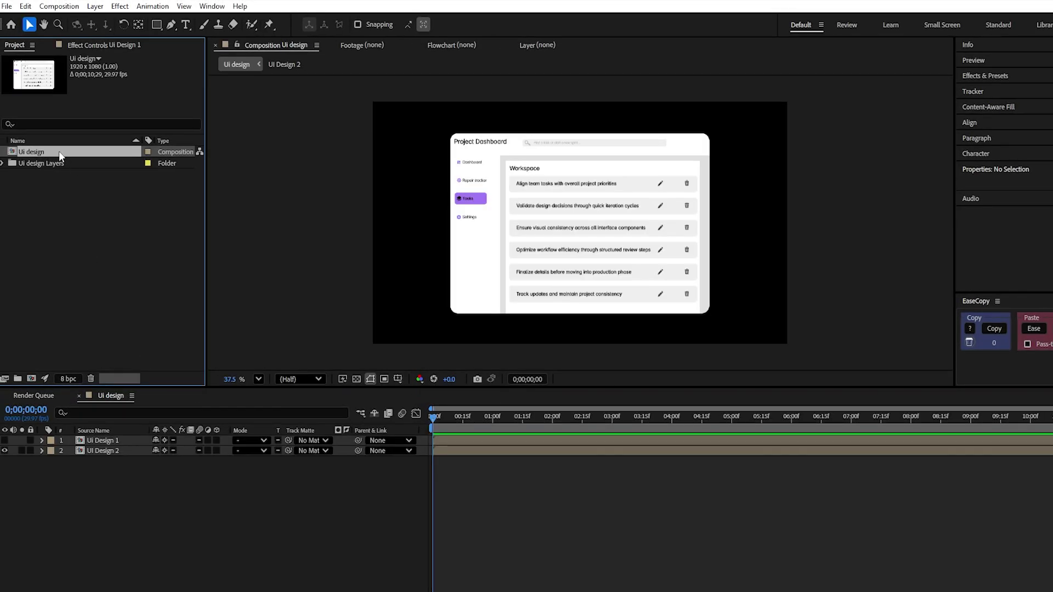
{"action": "left_click", "coordinate": [4, 440]}
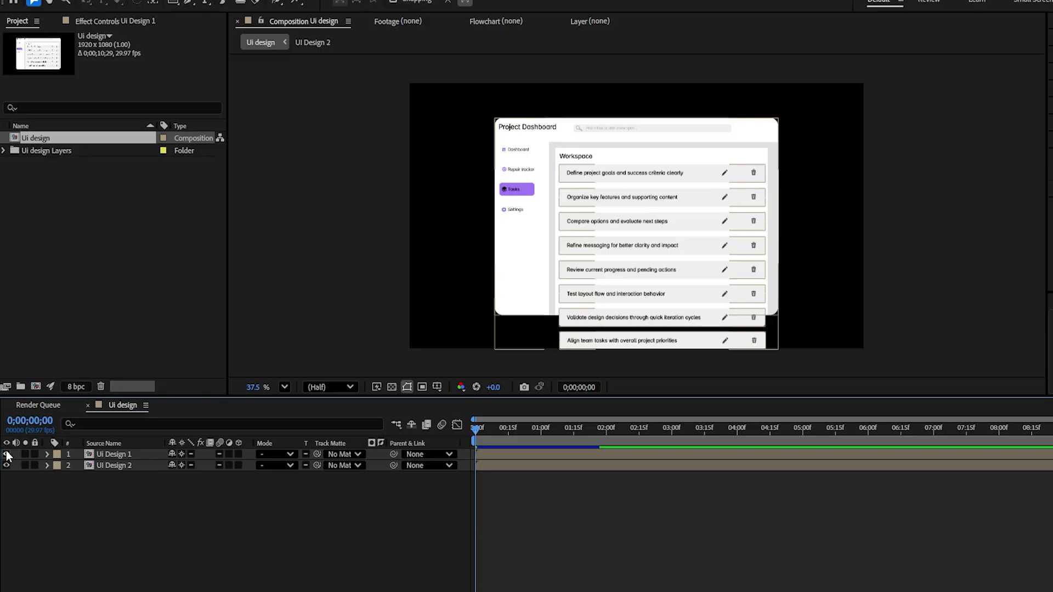
{"action": "left_click", "coordinate": [4, 441]}
{"action": "left_click", "coordinate": [6, 454]}
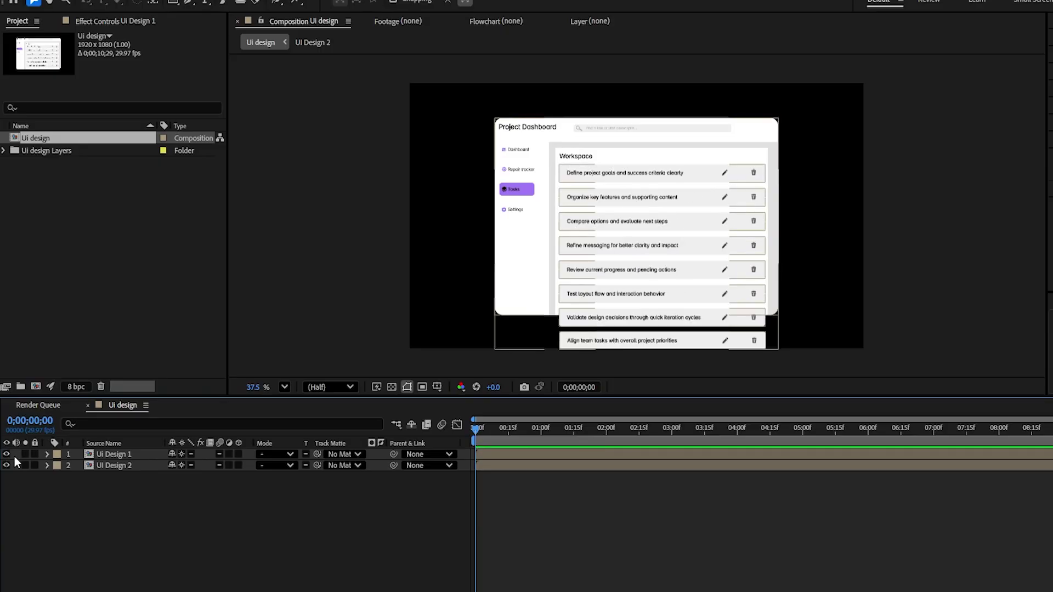
{"action": "double_click", "coordinate": [116, 455]}
- Check which task row each Group layer controls, with the composition fit to the viewer
{"action": "left_click", "coordinate": [106, 532]}
{"action": "left_click", "coordinate": [107, 521]}
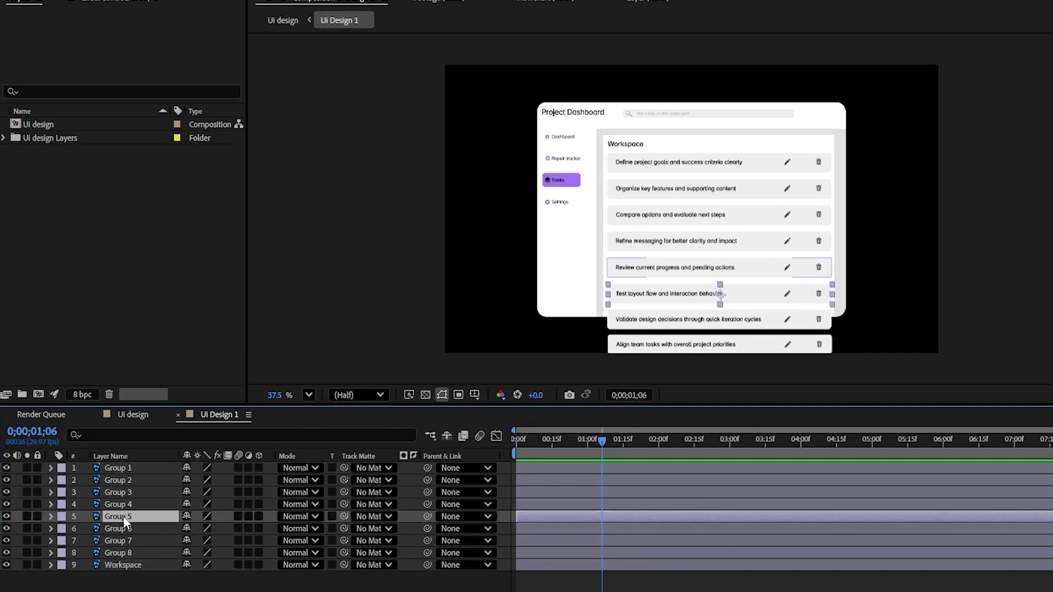
{"action": "left_click", "coordinate": [120, 487]}
{"action": "left_click", "coordinate": [308, 395]}
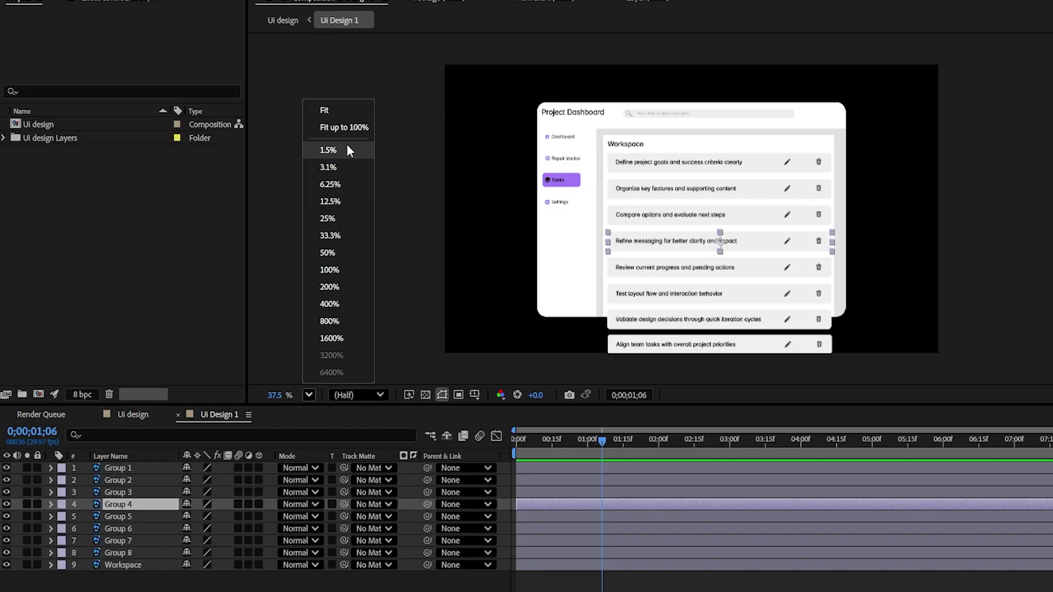
{"action": "left_click", "coordinate": [349, 116]}
{"action": "left_click", "coordinate": [122, 528]}
{"action": "left_click", "coordinate": [123, 541]}
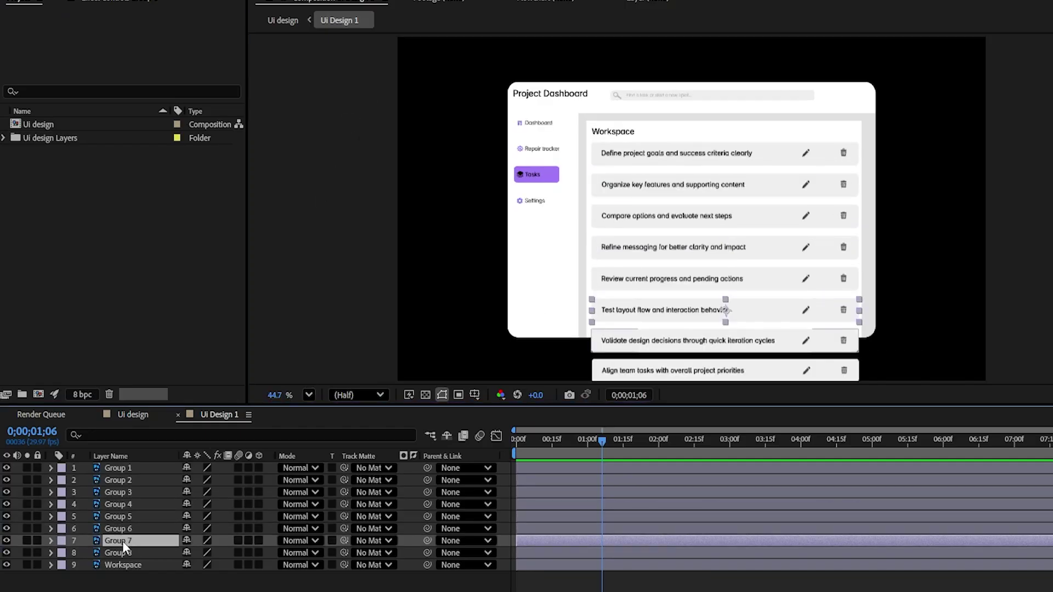
{"action": "left_click", "coordinate": [127, 516]}
{"action": "left_click", "coordinate": [133, 504]}
{"action": "left_click", "coordinate": [139, 480]}
{"action": "left_click", "coordinate": [144, 468]}
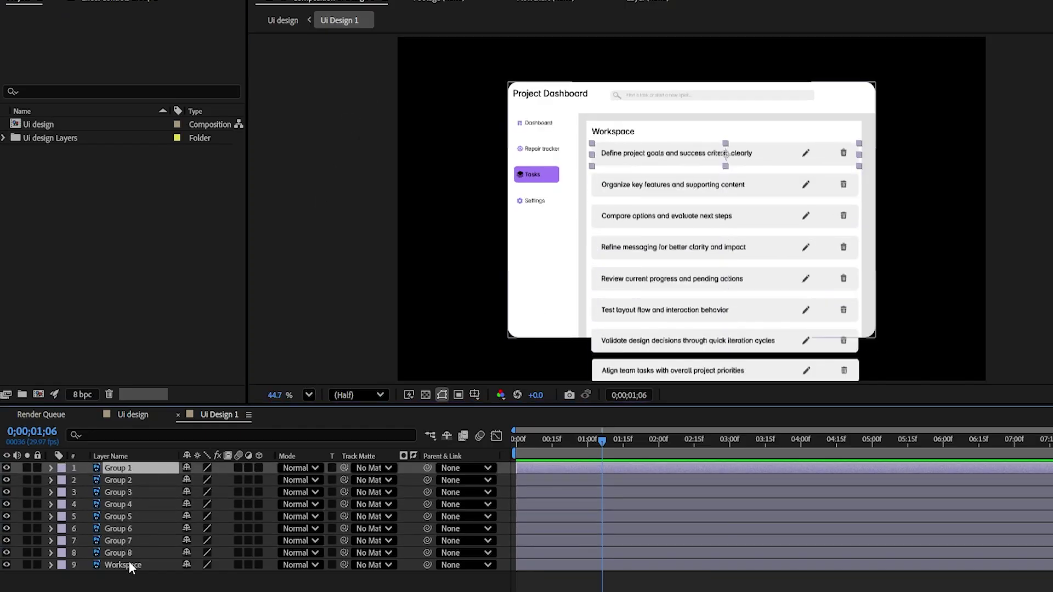
- Select Group 1 through Group 8 and give them a yellow label
{"action": "left_click", "coordinate": [128, 565]}
{"action": "left_click", "coordinate": [139, 550]}
{"action": "left_click", "coordinate": [153, 469], "text": "shift"}
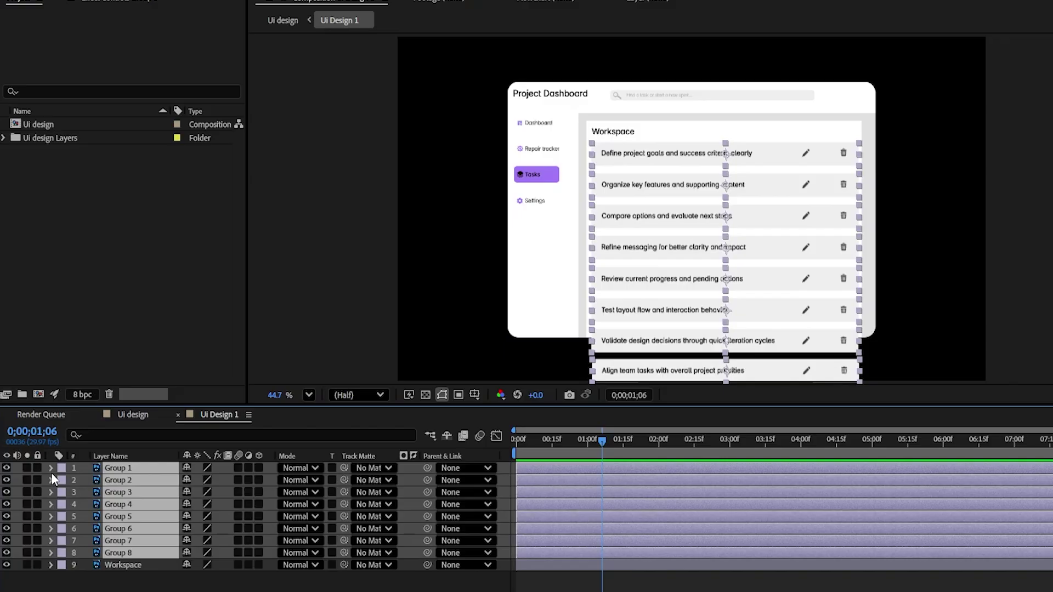
{"action": "left_click", "coordinate": [61, 473]}
{"action": "left_click", "coordinate": [123, 244]}
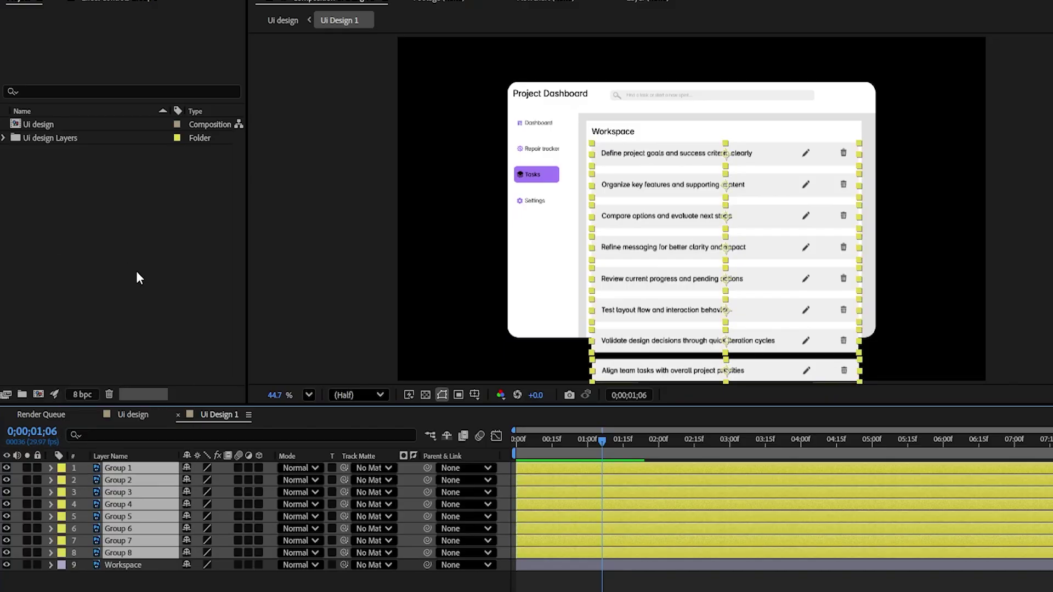
- Make Groups 1–8 3D and add a null object named Controller
{"action": "left_click", "coordinate": [258, 467]}
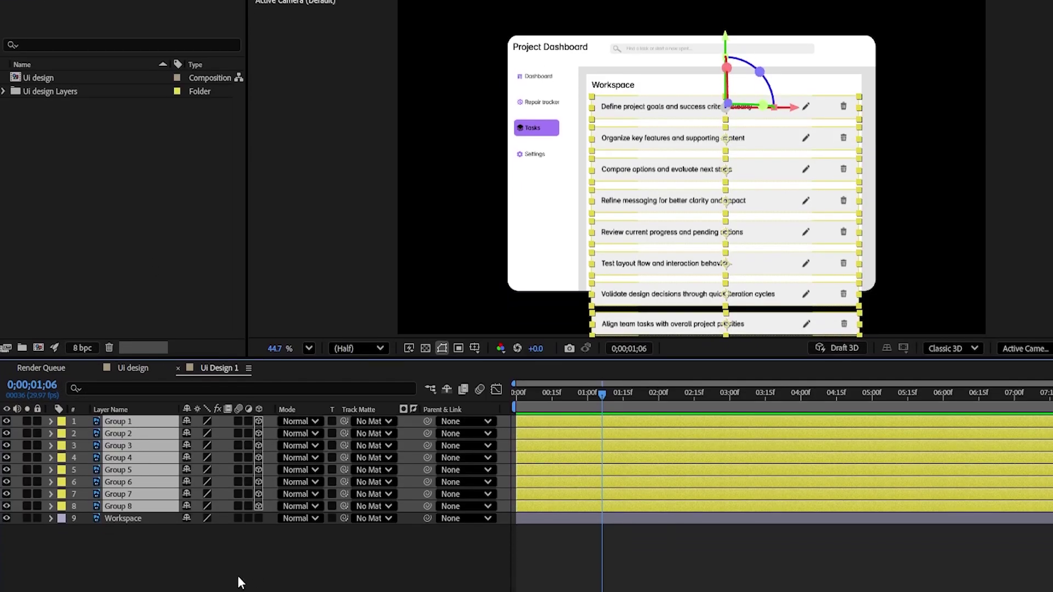
{"action": "left_click", "coordinate": [231, 574]}
{"action": "right_click", "coordinate": [242, 557]}
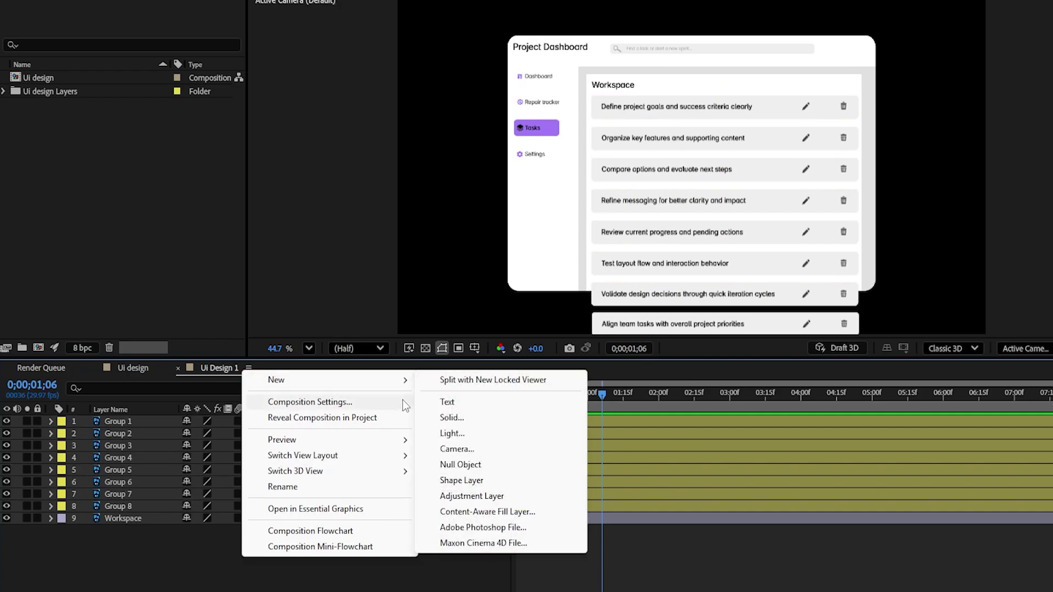
{"action": "left_click", "coordinate": [449, 464]}
{"action": "key", "text": "Return"}
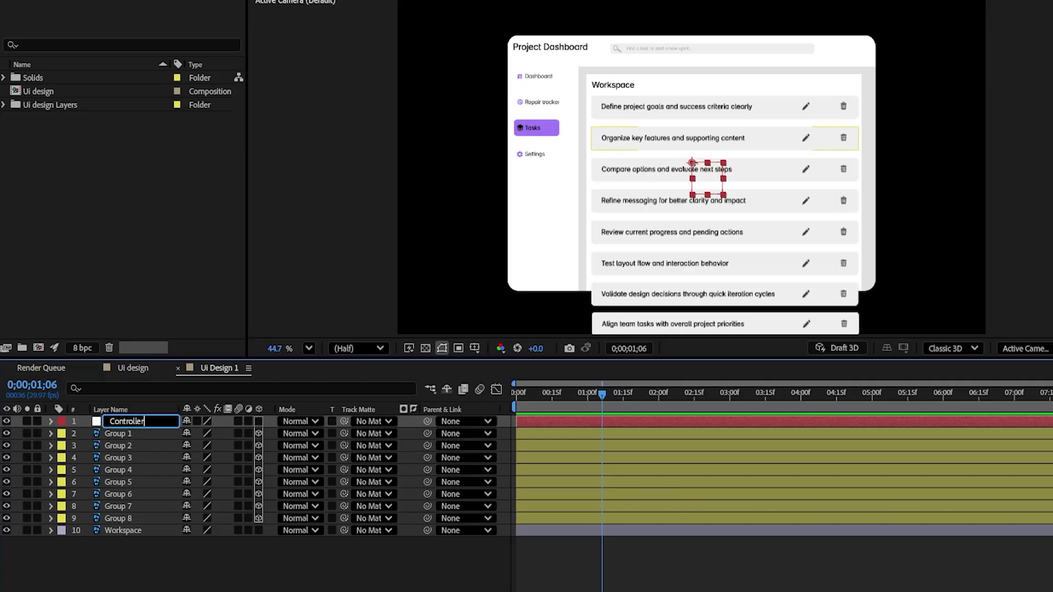
{"action": "type", "text": "Controller"}
{"action": "key", "text": "Return"}
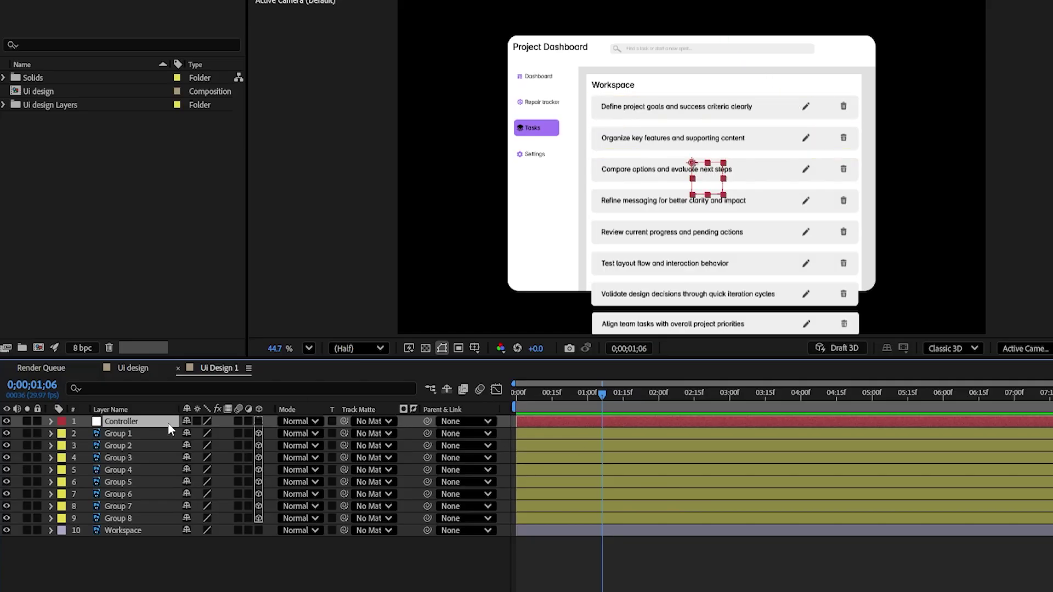
- Apply a Slider Control named Length to Controller and duplicate it as Range
{"action": "key", "text": "ctrl+space"}
{"action": "type", "text": "slid"}
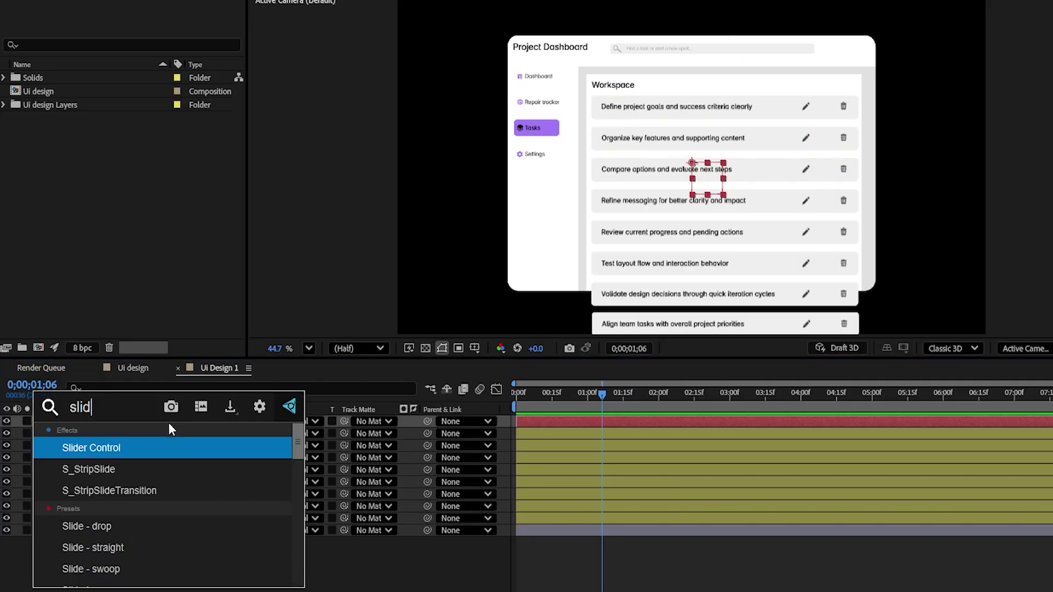
{"action": "key", "text": "Return"}
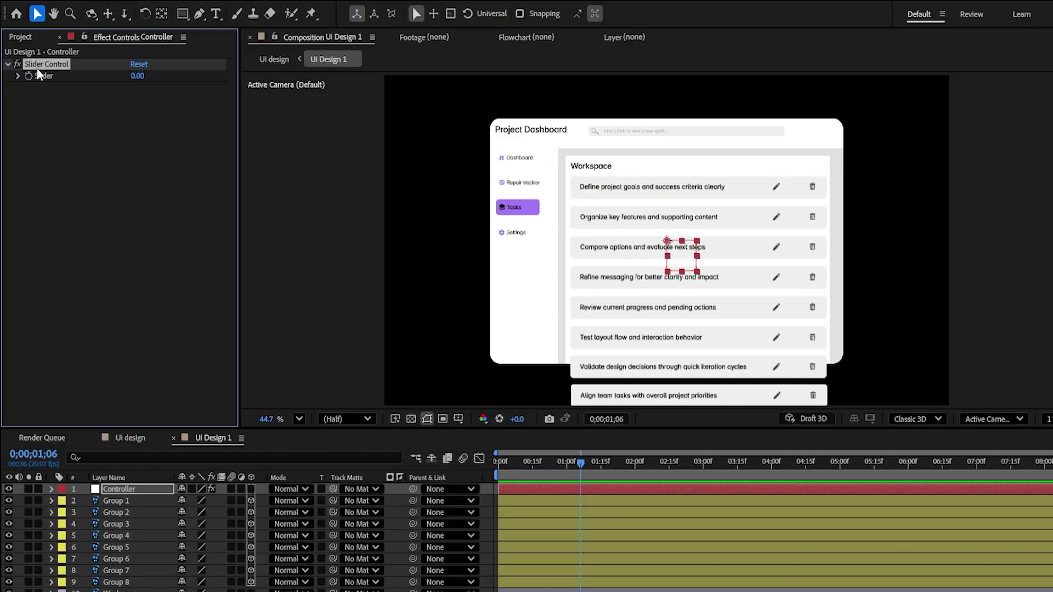
{"action": "key", "text": "Return"}
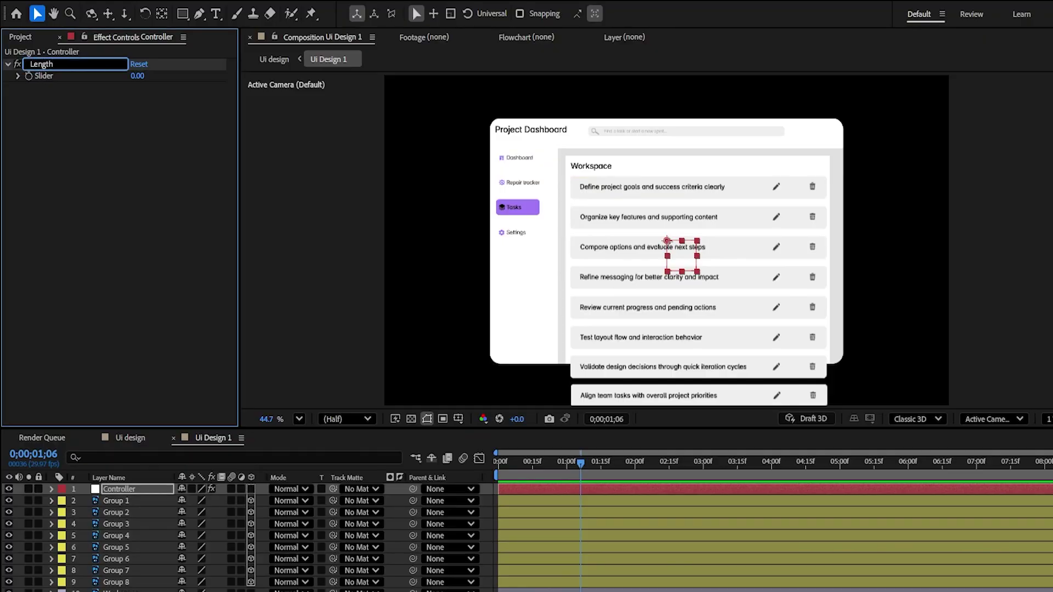
{"action": "key", "text": "Return"}
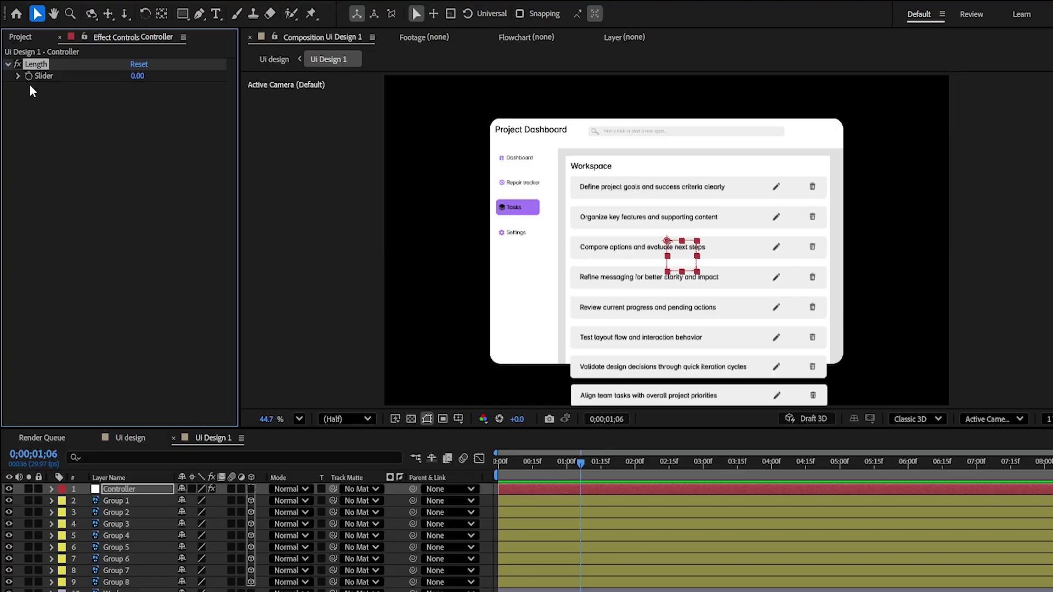
{"action": "key", "text": "ctrl+d"}
{"action": "key", "text": "Return"}
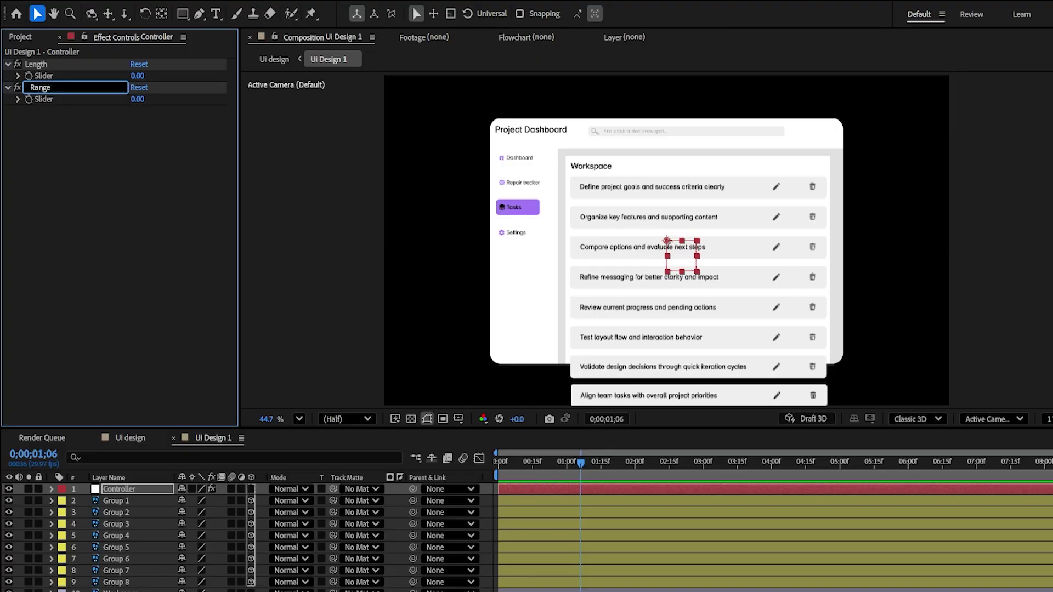
{"action": "key", "text": "Return"}
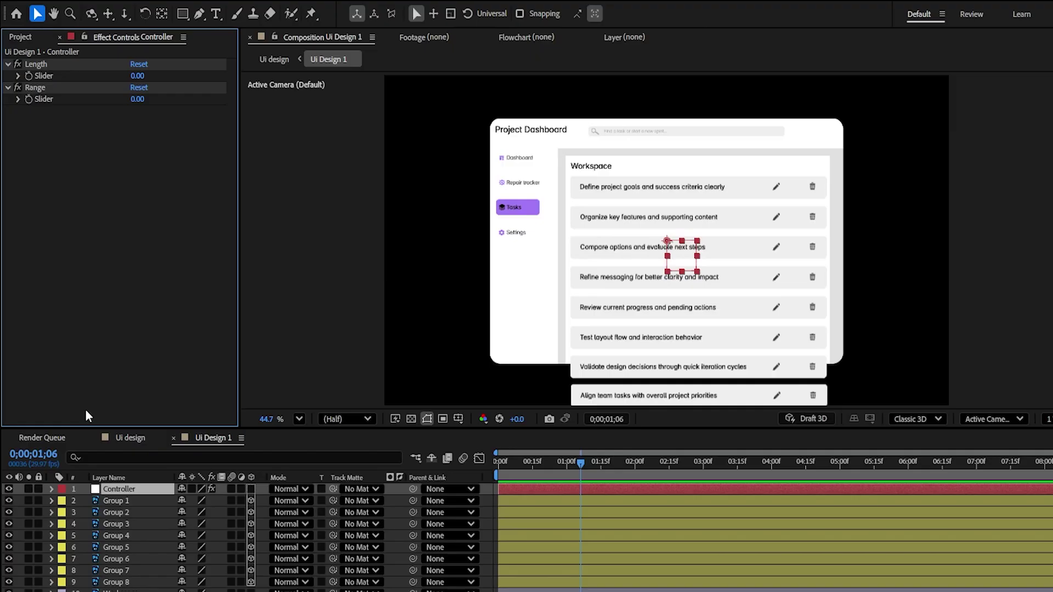
- Paste the prepared Controller-driven expression into Group 1's Y Rotation
{"action": "left_click", "coordinate": [114, 500]}
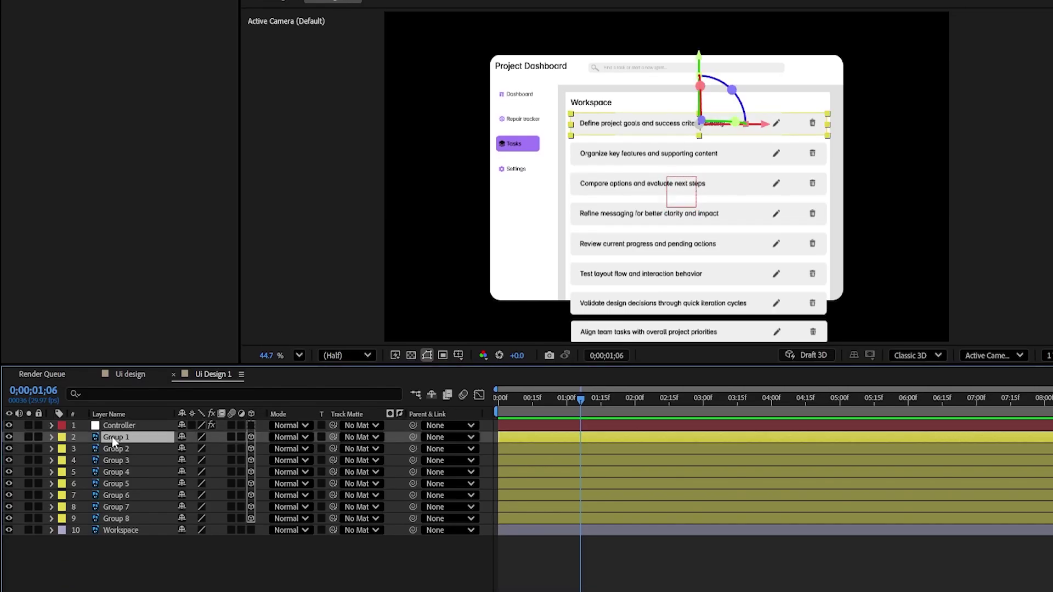
{"action": "key", "text": "r"}
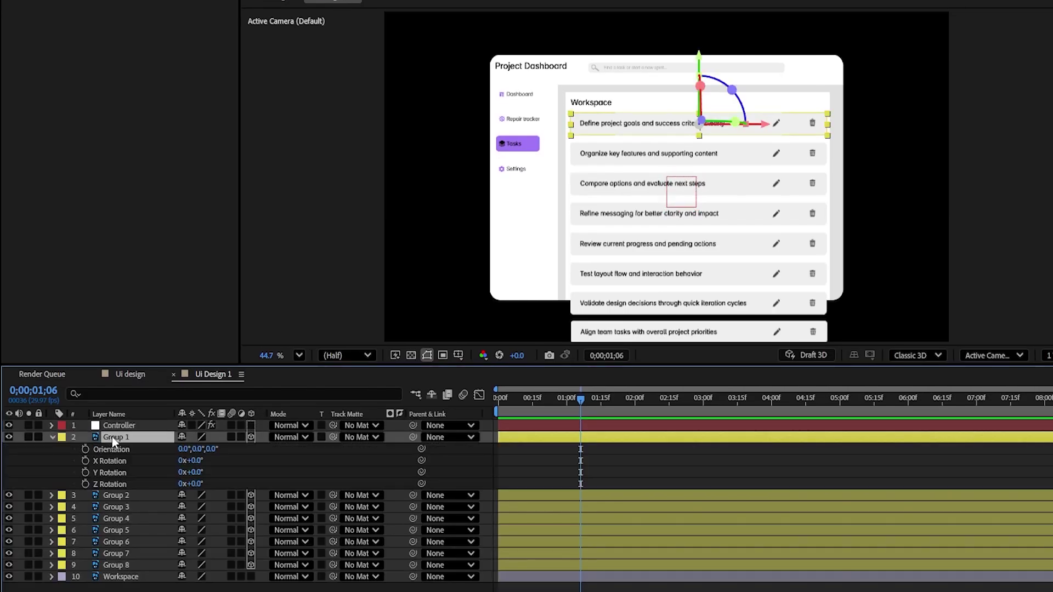
{"action": "left_click", "coordinate": [84, 472], "text": "alt"}
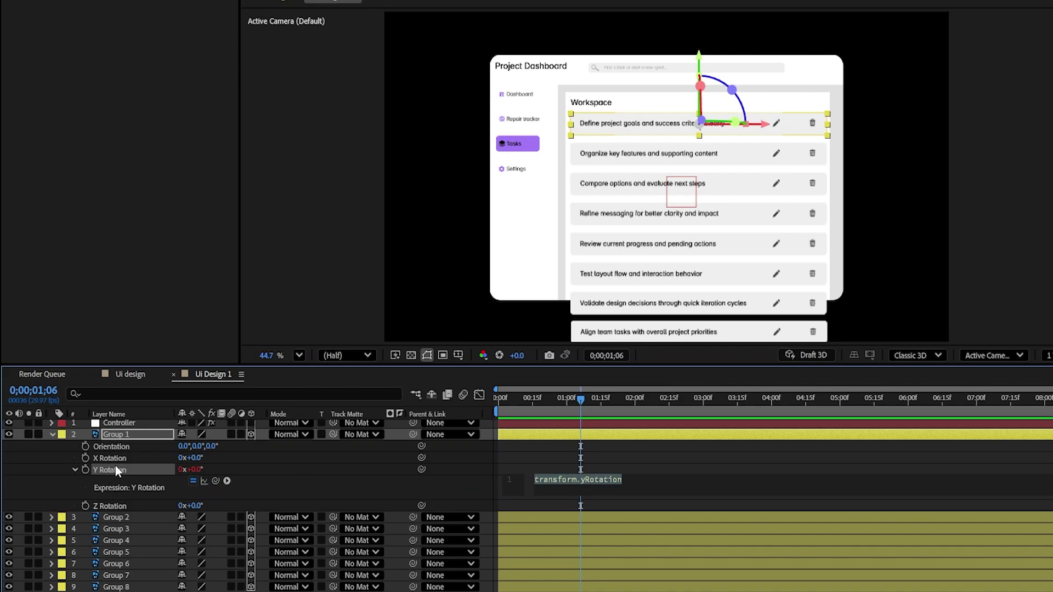
{"action": "key", "text": "alt+Tab"}
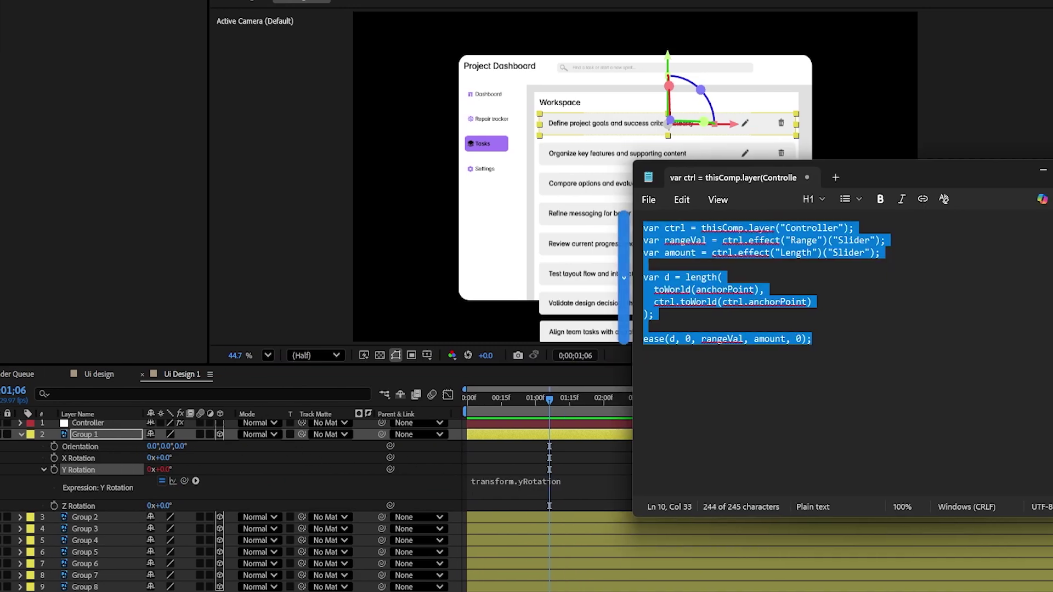
{"action": "left_click", "coordinate": [695, 388]}
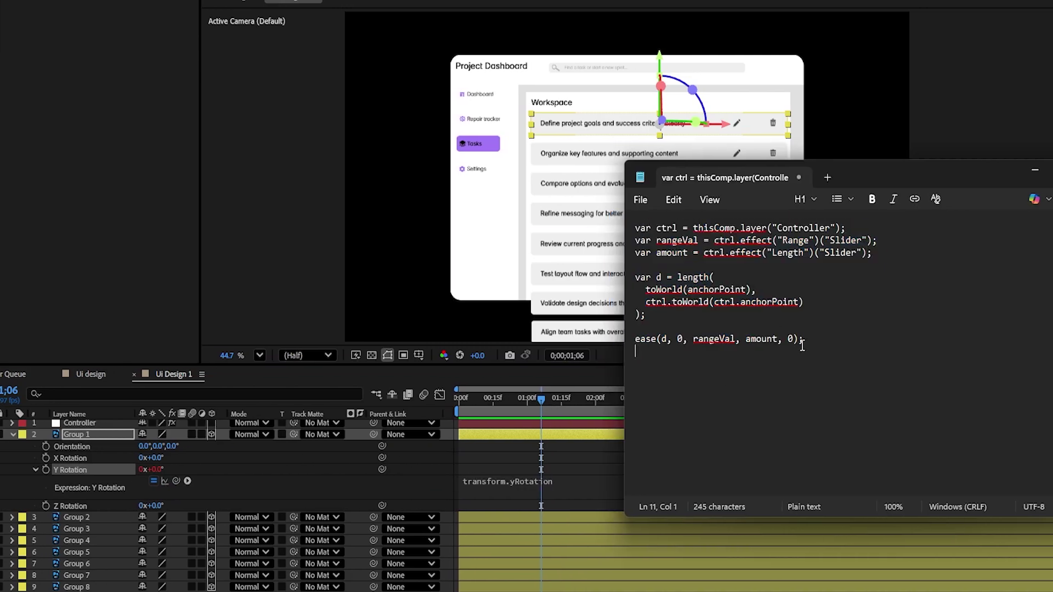
{"action": "key", "text": "ctrl+a"}
{"action": "left_click", "coordinate": [481, 488]}
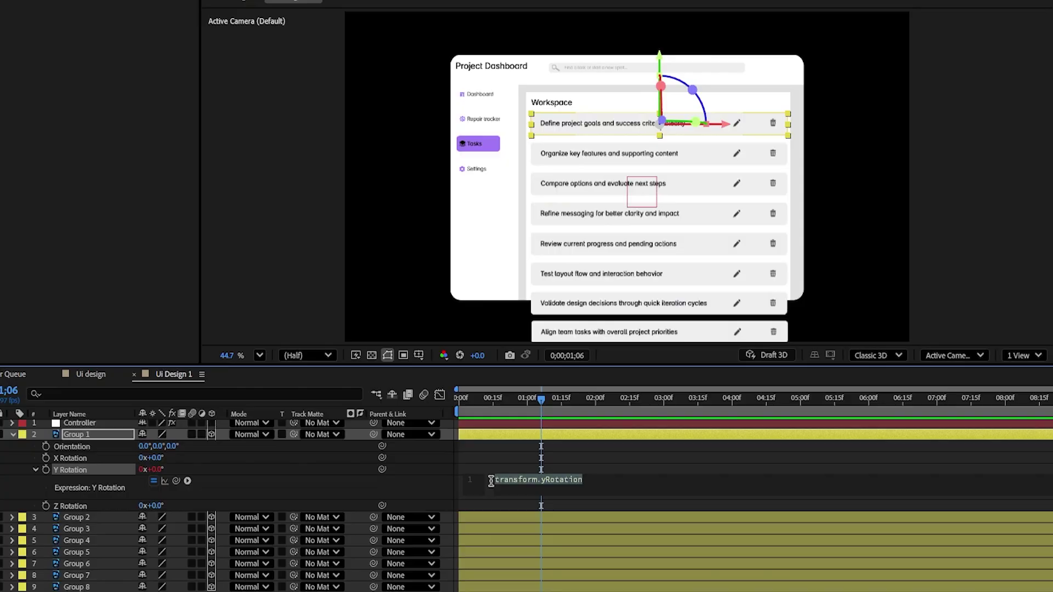
{"action": "key", "text": "ctrl+v"}
{"action": "left_click_drag", "start_coordinate": [494, 403], "coordinate": [554, 411]}
- Copy Group 1's Y Rotation expression onto Groups 2–8, then select the Controller layer
{"action": "right_click", "coordinate": [96, 473]}
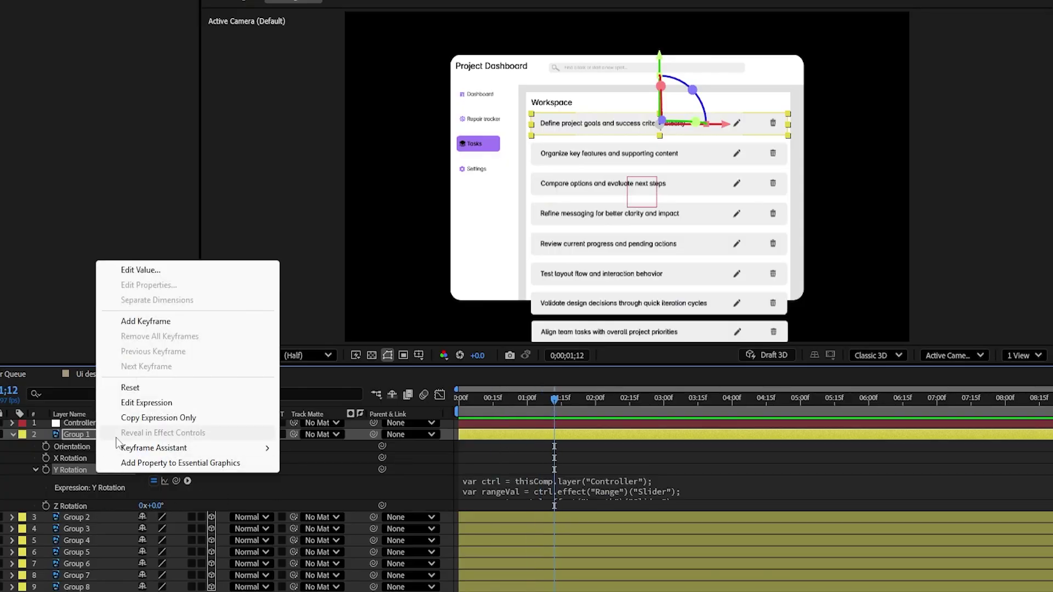
{"action": "left_click", "coordinate": [147, 418]}
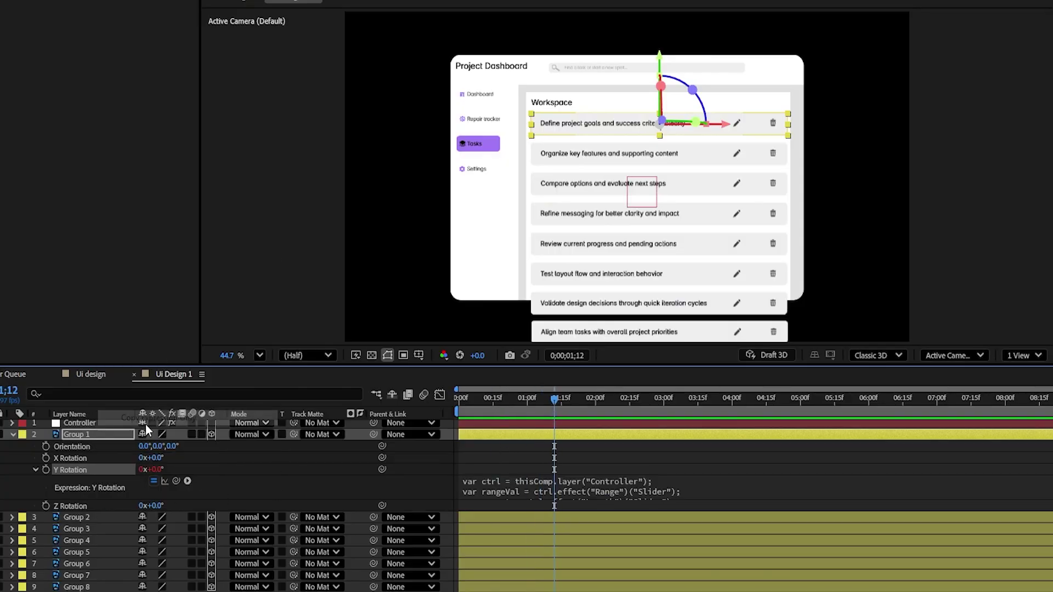
{"action": "left_click", "coordinate": [100, 519]}
{"action": "scroll", "coordinate": [90, 548], "scroll_direction": "down", "scroll_amount": 1}
{"action": "left_click", "coordinate": [77, 582], "text": "shift"}
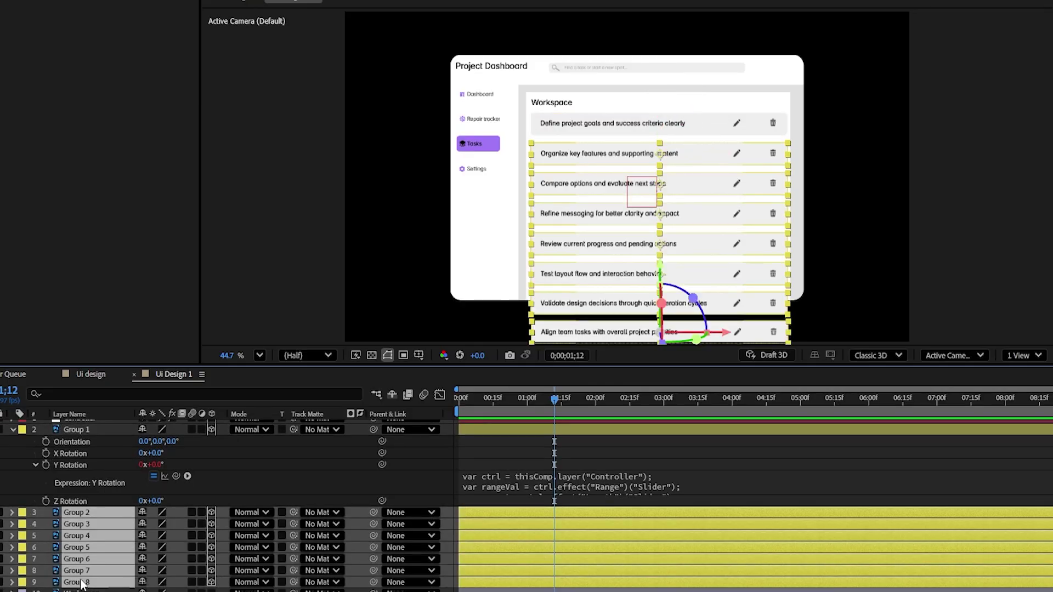
{"action": "key", "text": "ctrl+v"}
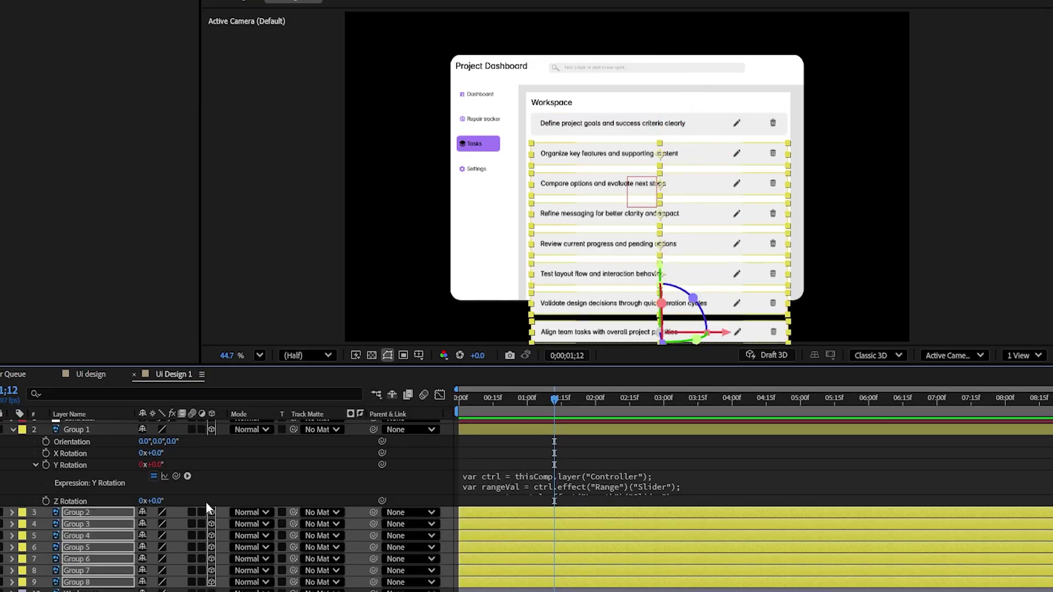
{"action": "left_click", "coordinate": [256, 484]}
{"action": "scroll", "coordinate": [387, 442], "scroll_direction": "up", "scroll_amount": 1}
{"action": "left_click", "coordinate": [475, 430]}
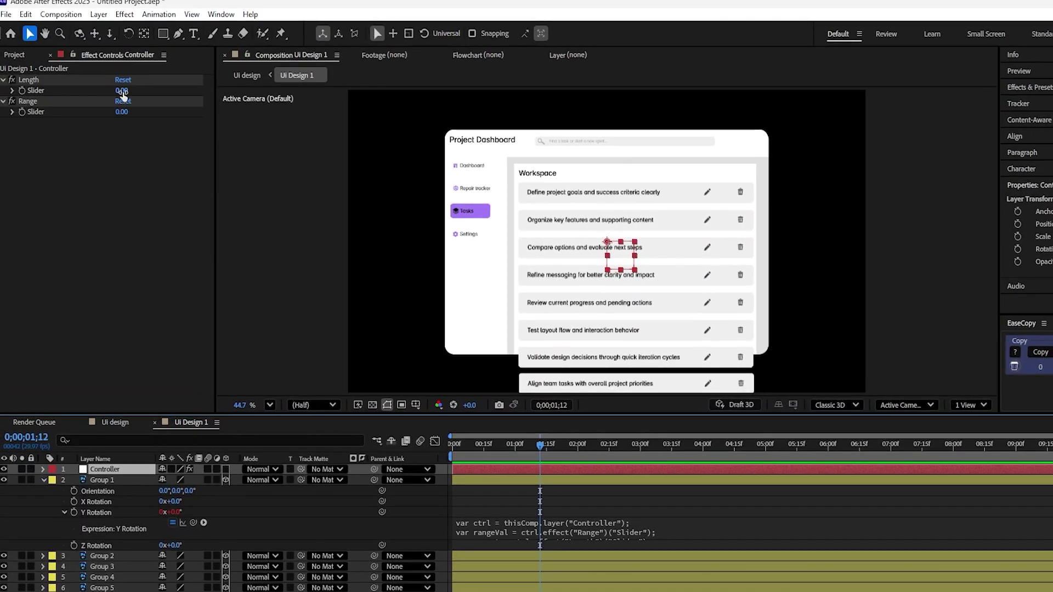
- Set the Controller's Length to -49 and move the Controller null up to the card's top
{"action": "left_click_drag", "start_coordinate": [122, 92], "coordinate": [623, 226]}
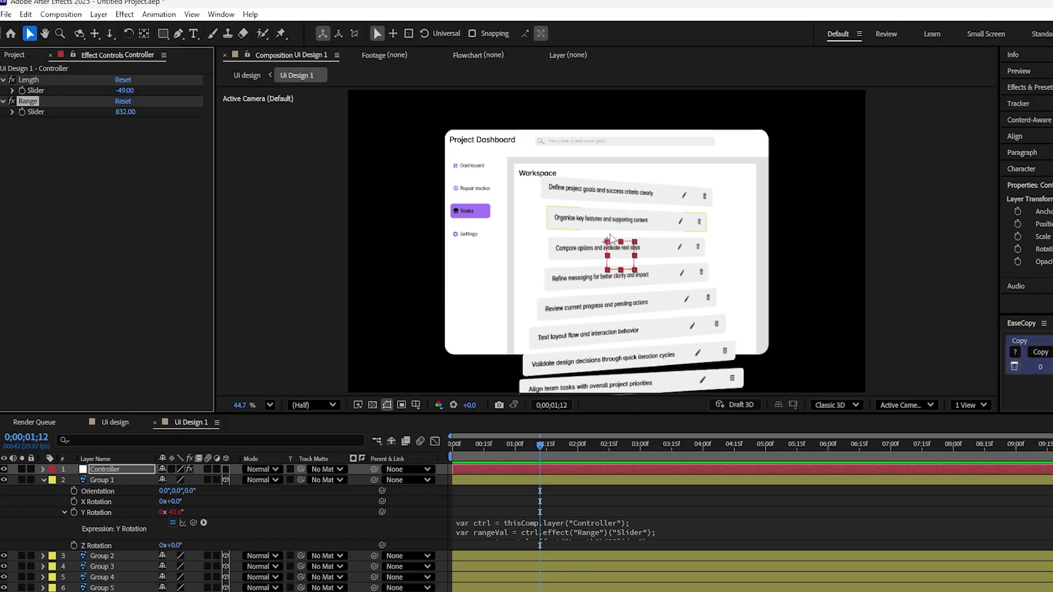
{"action": "left_click_drag", "start_coordinate": [608, 246], "coordinate": [612, 91]}
{"action": "key", "text": "ctrl+a"}
- Add a new null object and parent Groups 1–8 to it
{"action": "key", "text": "u"}
{"action": "left_click", "coordinate": [296, 584]}
{"action": "right_click", "coordinate": [294, 584]}
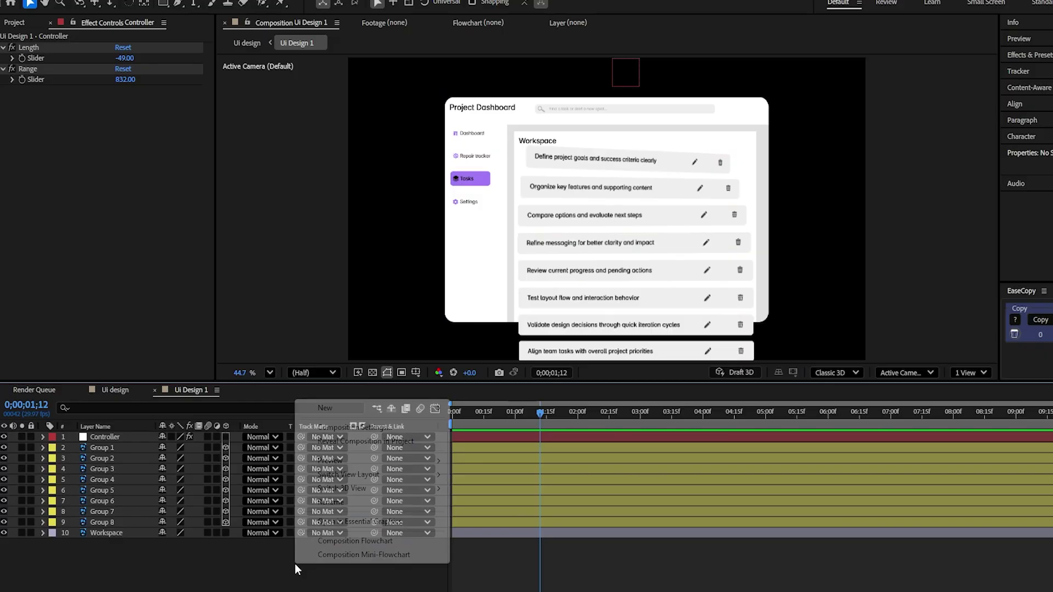
{"action": "mouse_move", "coordinate": [347, 409]}
{"action": "left_click", "coordinate": [485, 484]}
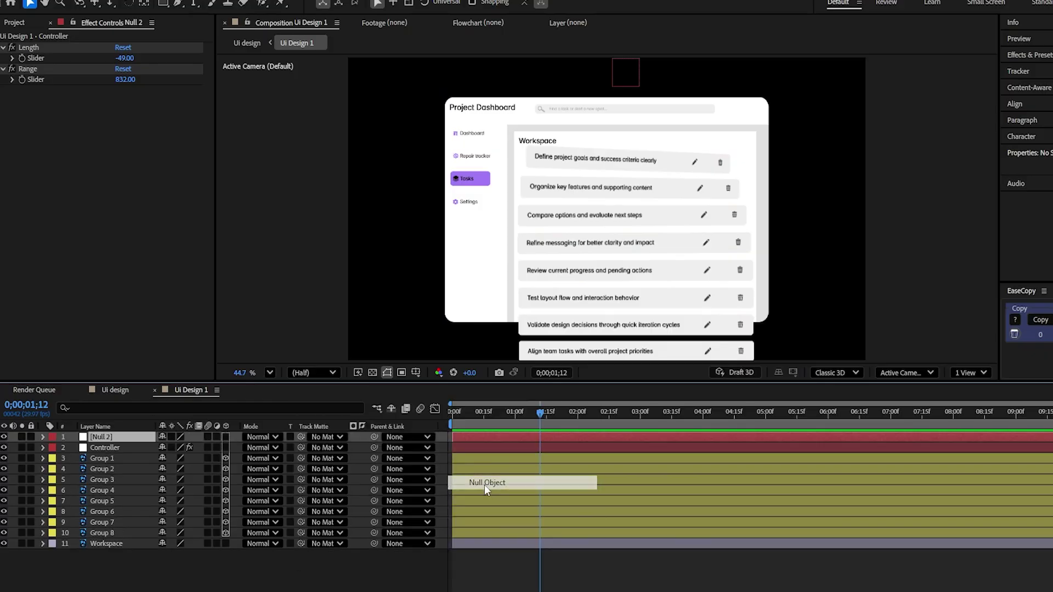
{"action": "left_click", "coordinate": [128, 532]}
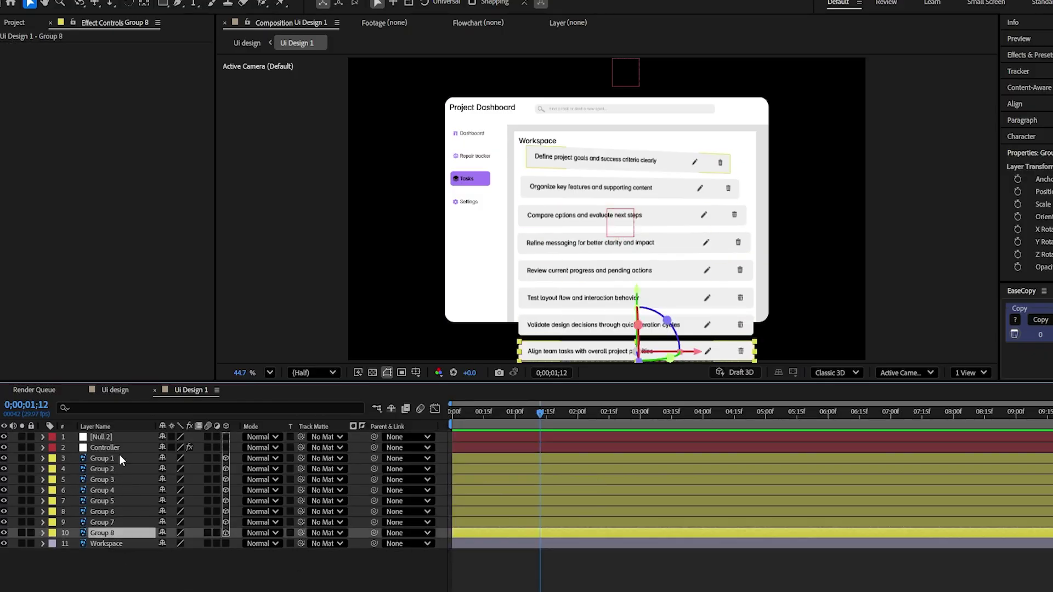
{"action": "left_click", "coordinate": [110, 460], "text": "shift"}
{"action": "left_click_drag", "start_coordinate": [373, 458], "coordinate": [116, 438]}
{"action": "left_click", "coordinate": [116, 437]}
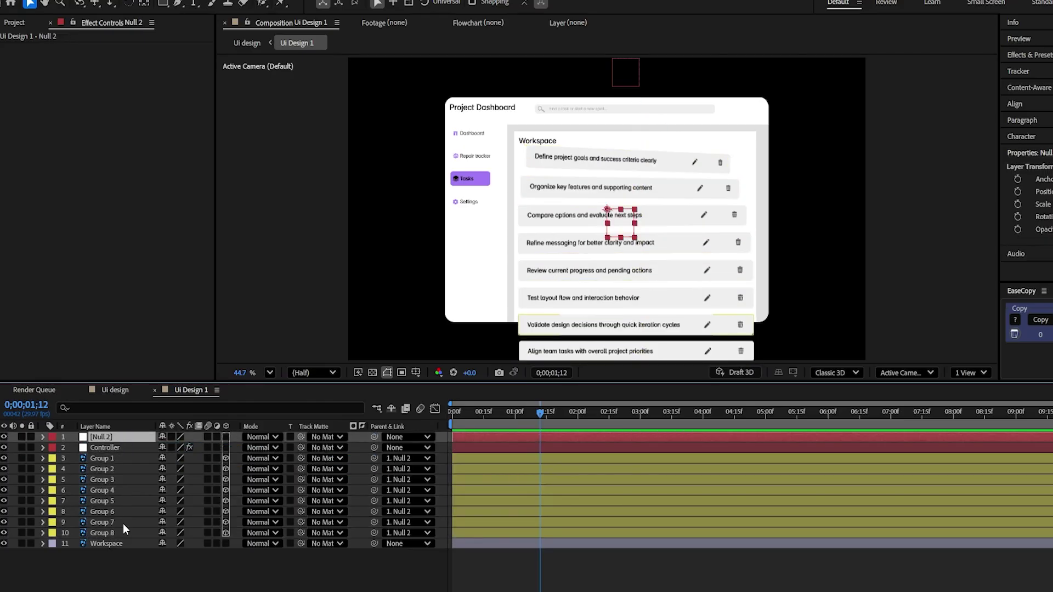
- Set Position and Scale keyframes on the null at three seconds
{"action": "key", "text": "p"}
{"action": "key", "text": "shift+s"}
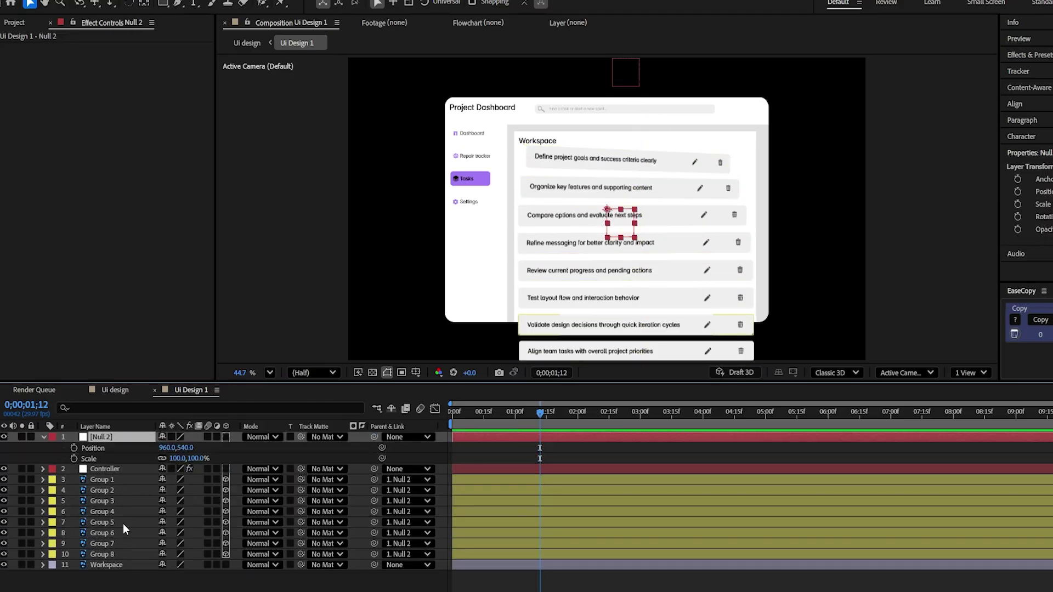
{"action": "left_click", "coordinate": [74, 459]}
{"action": "left_click", "coordinate": [73, 448]}
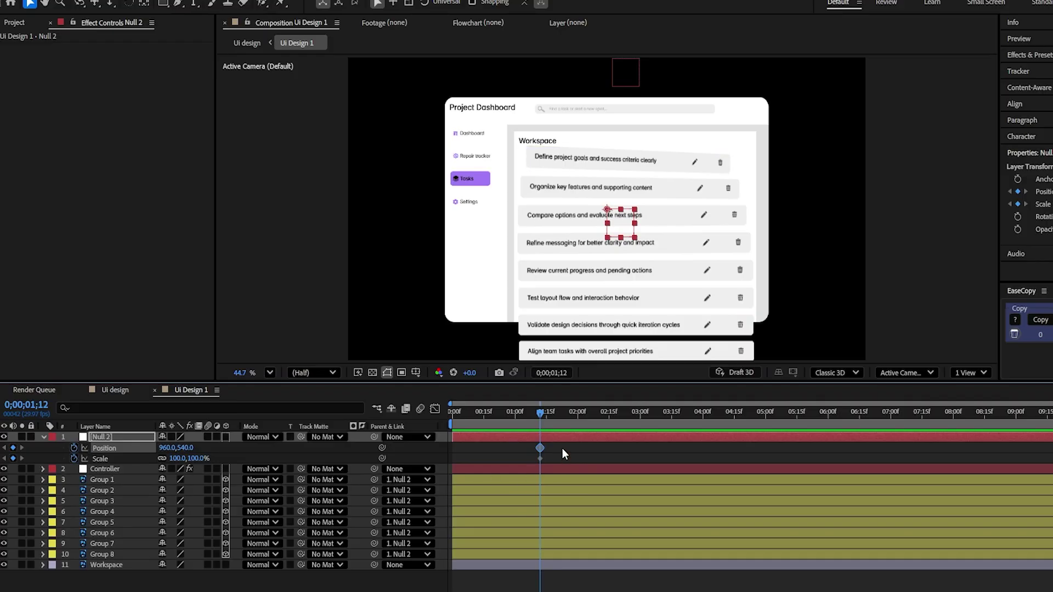
{"action": "left_click_drag", "start_coordinate": [561, 448], "coordinate": [639, 442]}
{"action": "left_click", "coordinate": [559, 417]}
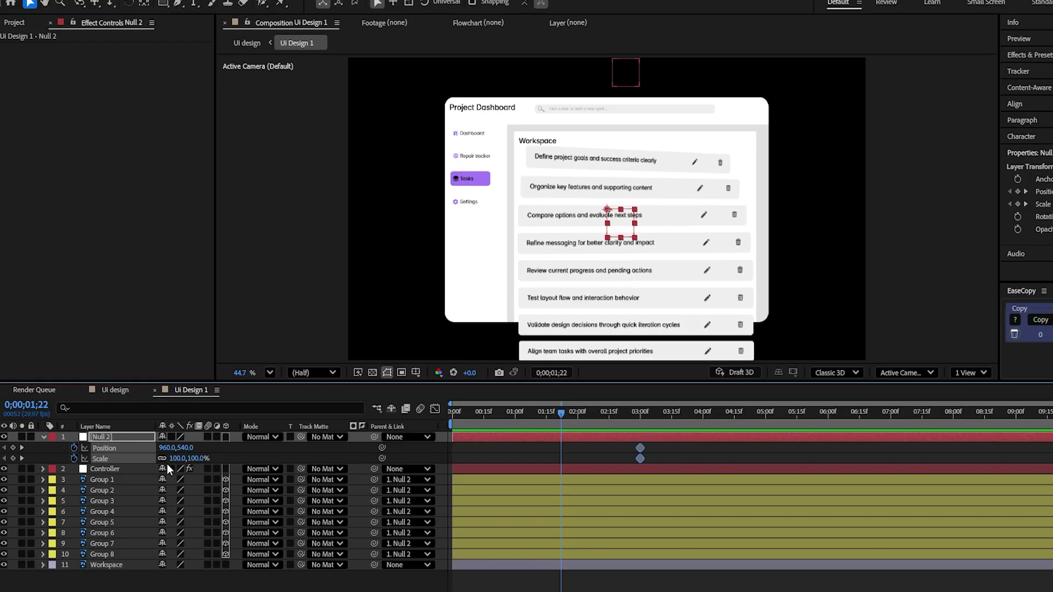
- Scale the null to 192%, shift it left, and raise it to Y -1139 at frame 0
{"action": "left_click_drag", "start_coordinate": [194, 458], "coordinate": [223, 450]}
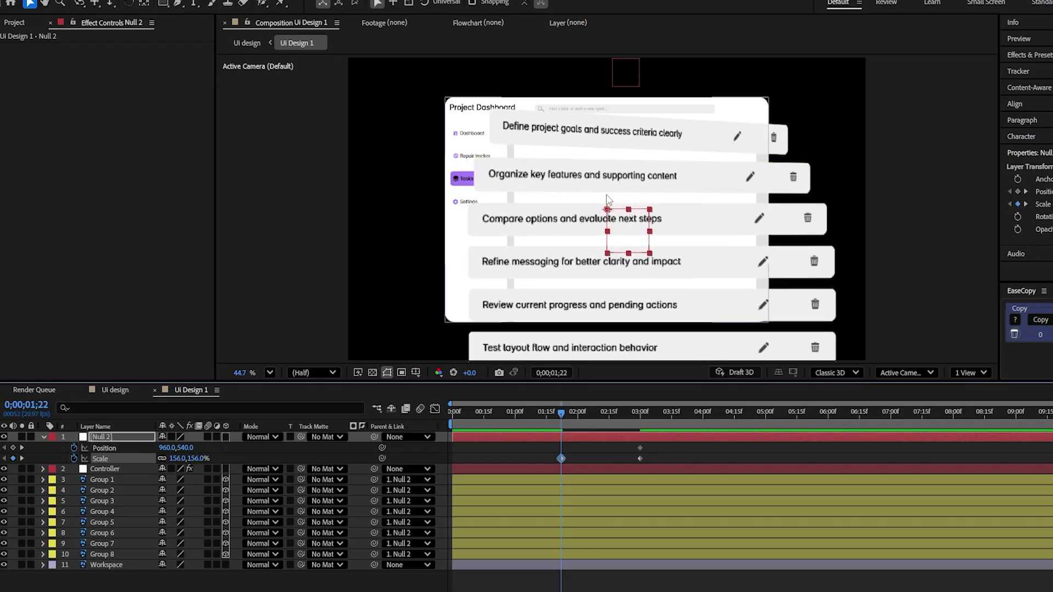
{"action": "left_click_drag", "start_coordinate": [605, 209], "coordinate": [560, 209]}
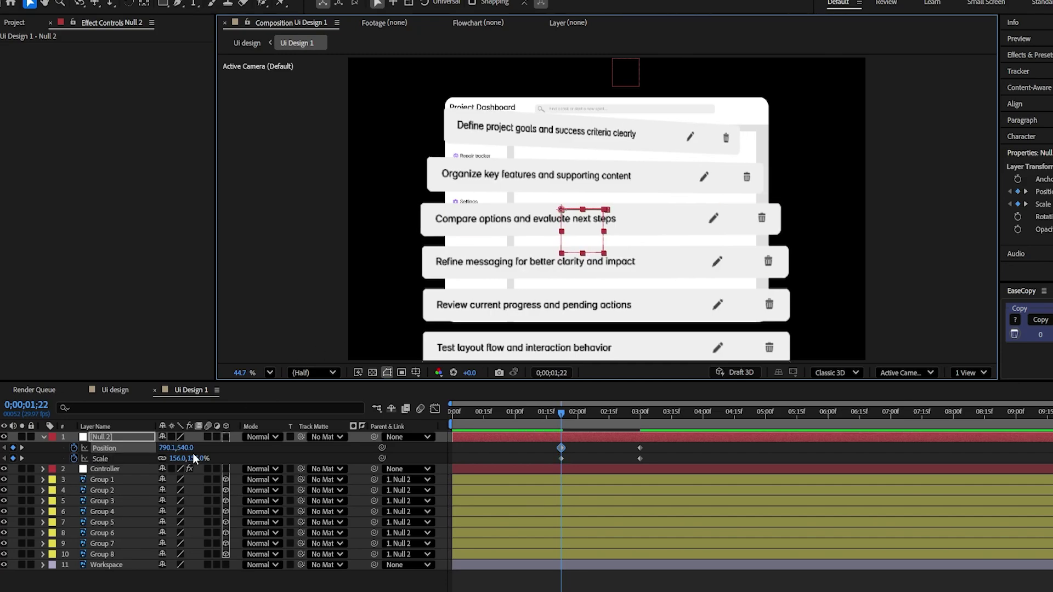
{"action": "left_click_drag", "start_coordinate": [192, 452], "coordinate": [212, 450]}
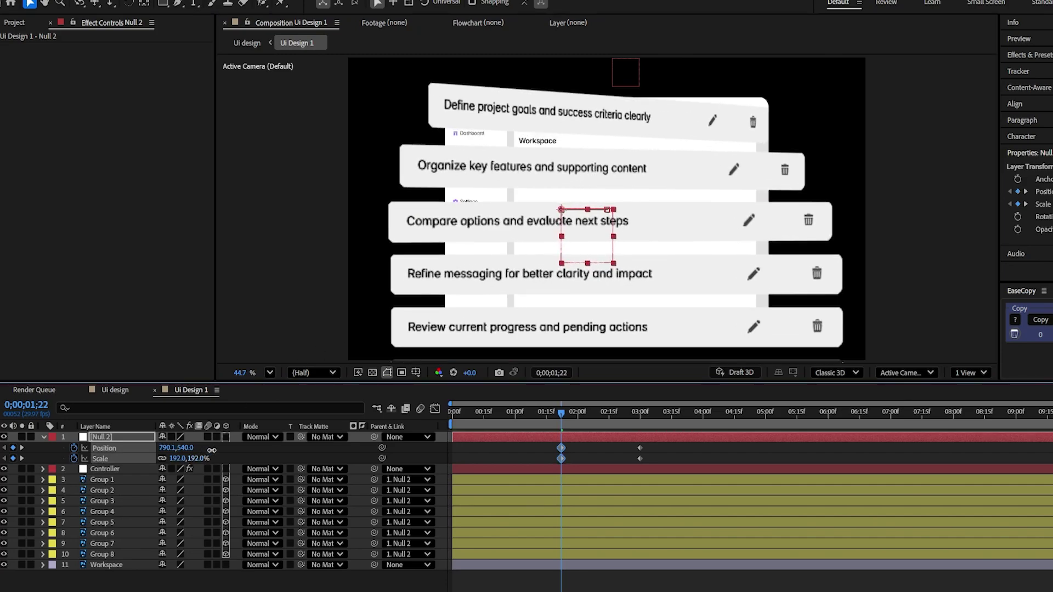
{"action": "left_click_drag", "start_coordinate": [560, 210], "coordinate": [558, 211]}
{"action": "left_click", "coordinate": [492, 417]}
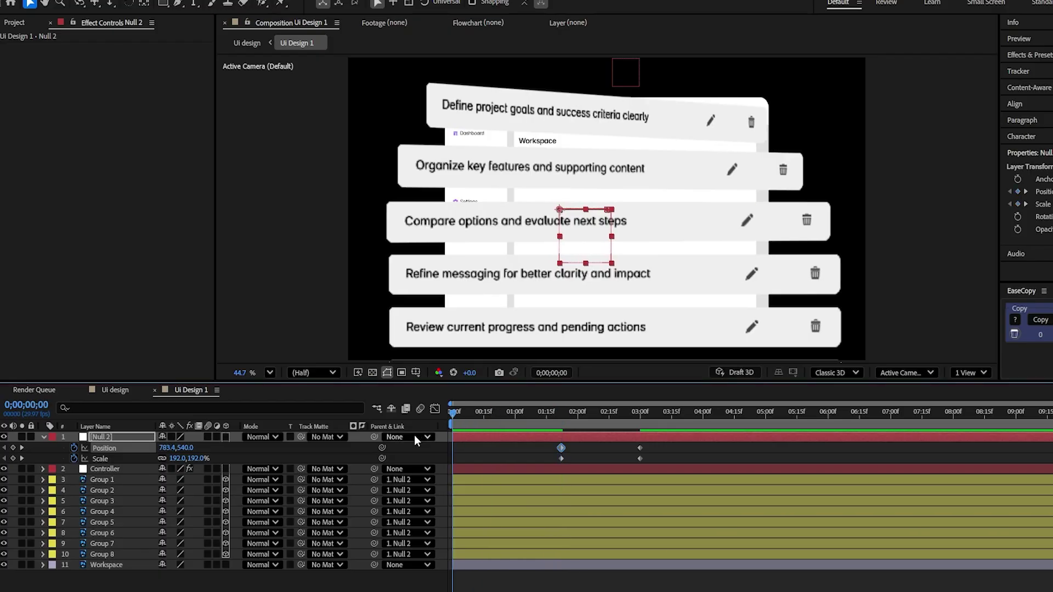
{"action": "left_click_drag", "start_coordinate": [189, 453], "coordinate": [59, 450]}
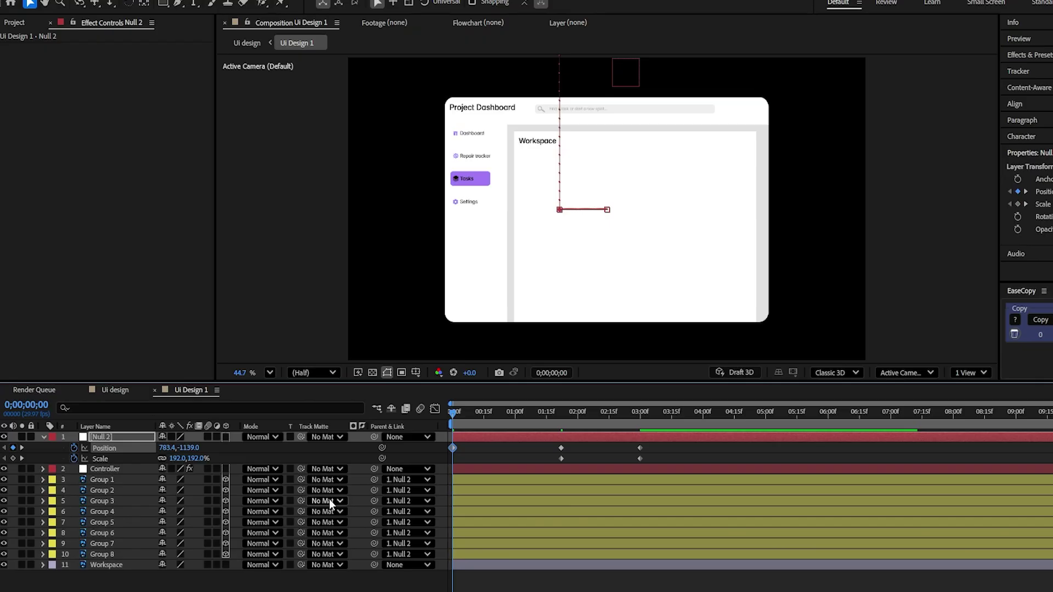
- Keyframe the Controller's Length from -110 at 0;00 to 0 at 2;00, then scrub to preview
{"action": "left_click", "coordinate": [472, 469]}
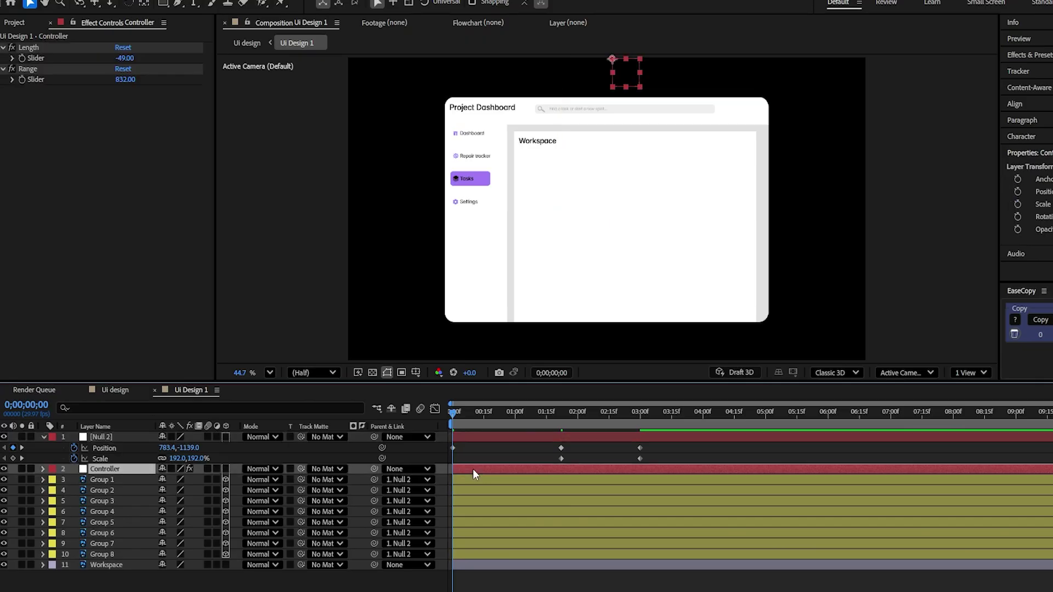
{"action": "left_click", "coordinate": [21, 60]}
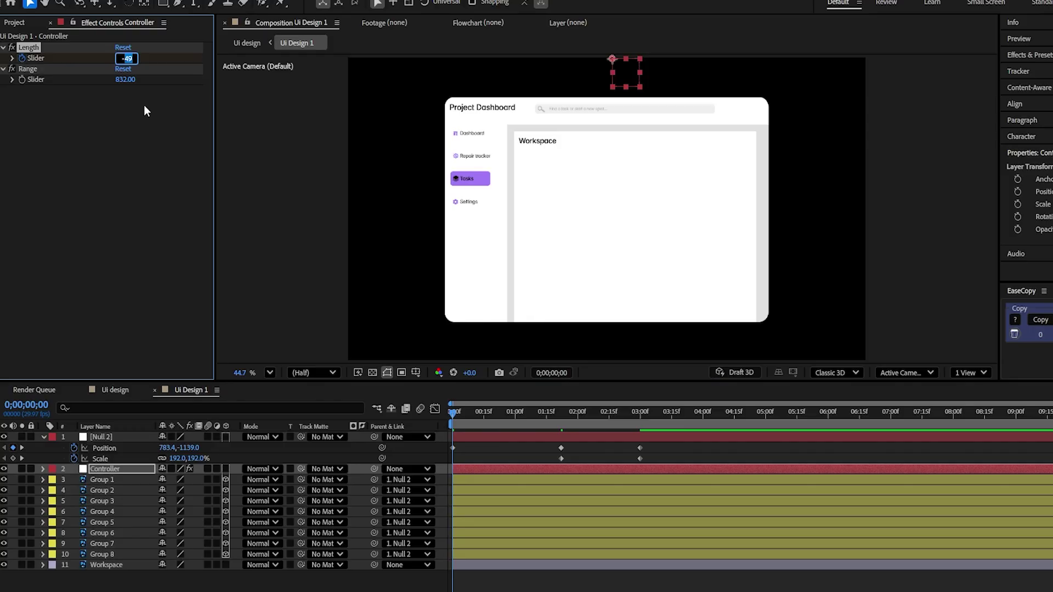
{"action": "type", "text": "-110"}
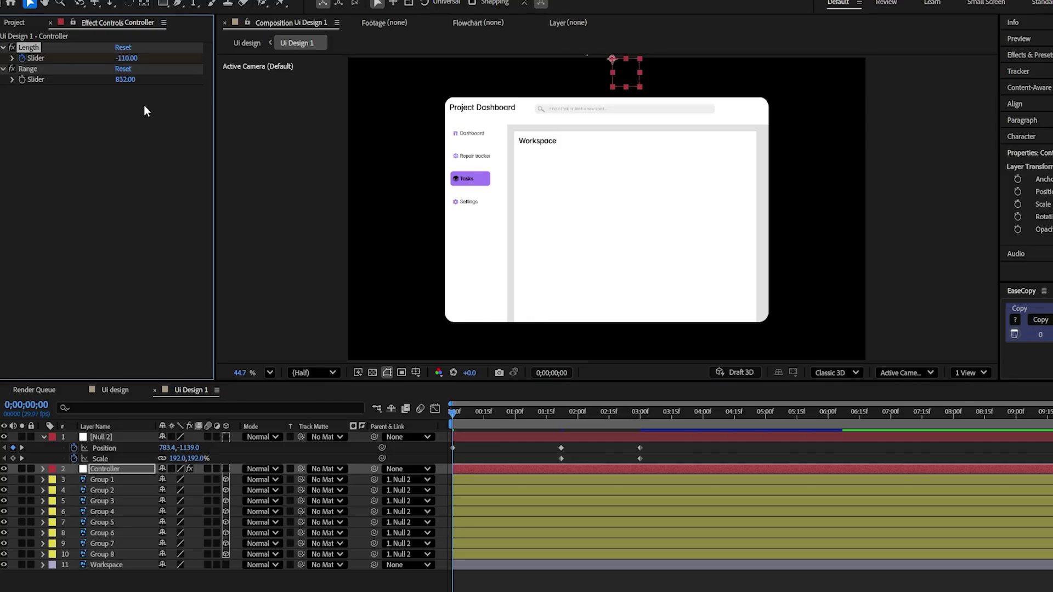
{"action": "type", "text": "u"}
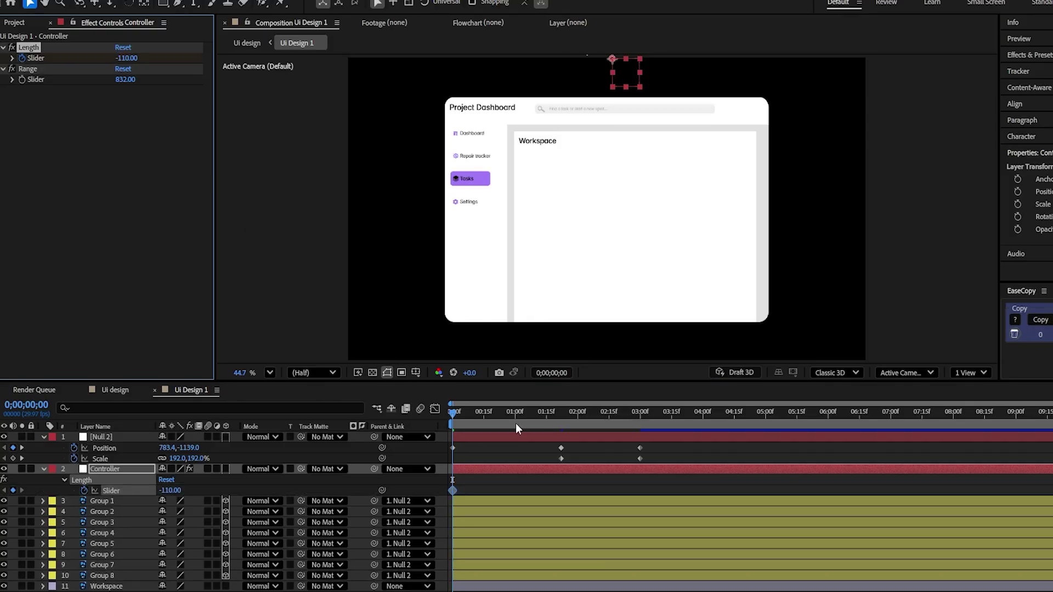
{"action": "left_click_drag", "start_coordinate": [515, 423], "coordinate": [580, 421]}
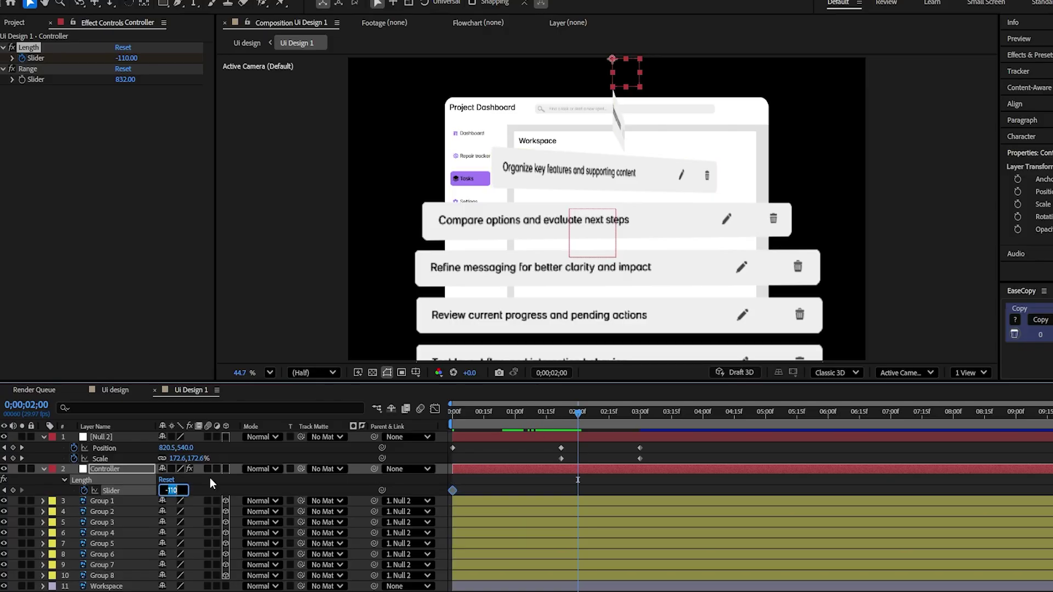
{"action": "type", "text": "0"}
{"action": "key", "text": "Return"}
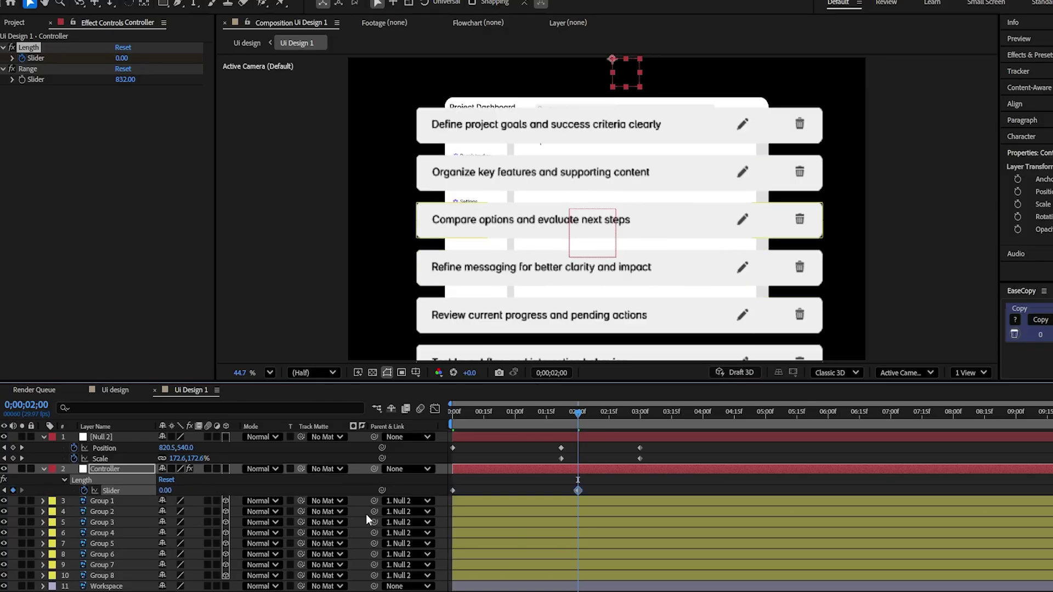
{"action": "left_click_drag", "start_coordinate": [469, 422], "coordinate": [558, 419]}
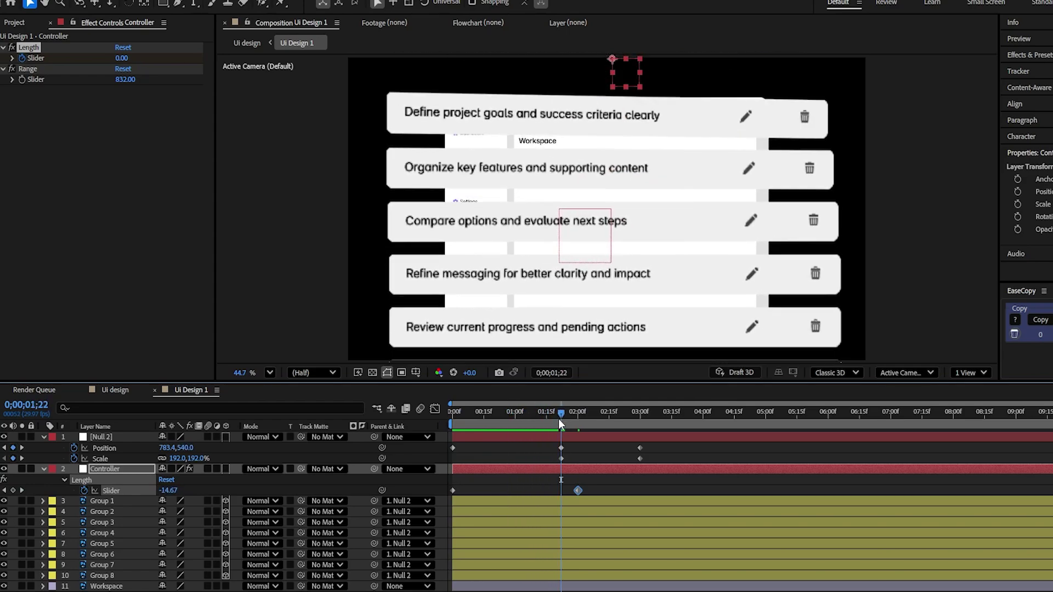
- Duplicate the null and parent the copy to the top null
{"action": "left_click", "coordinate": [508, 436]}
{"action": "key", "text": "ctrl+d"}
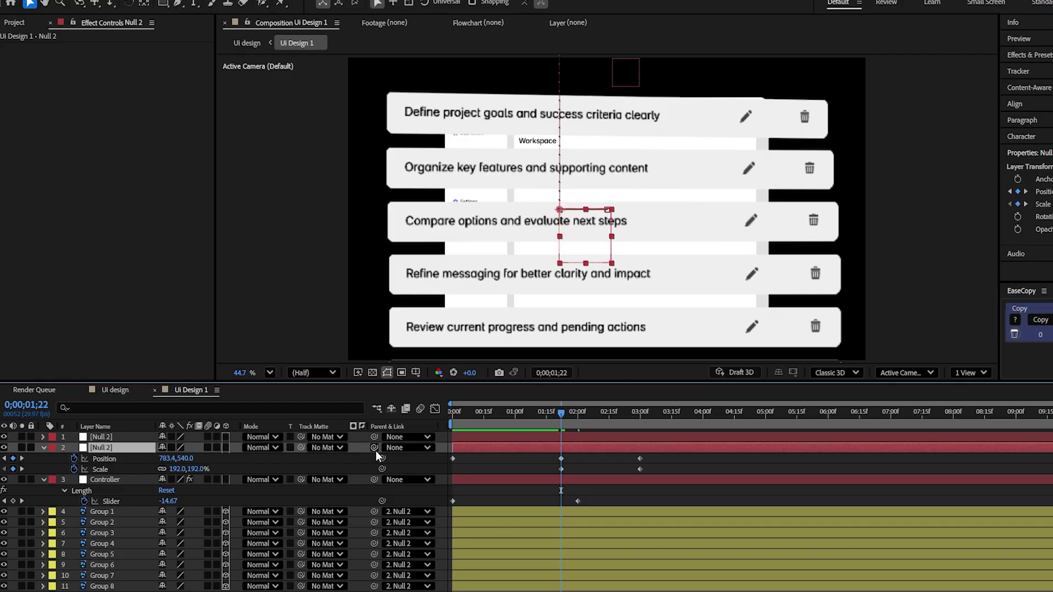
{"action": "left_click_drag", "start_coordinate": [375, 449], "coordinate": [117, 442]}
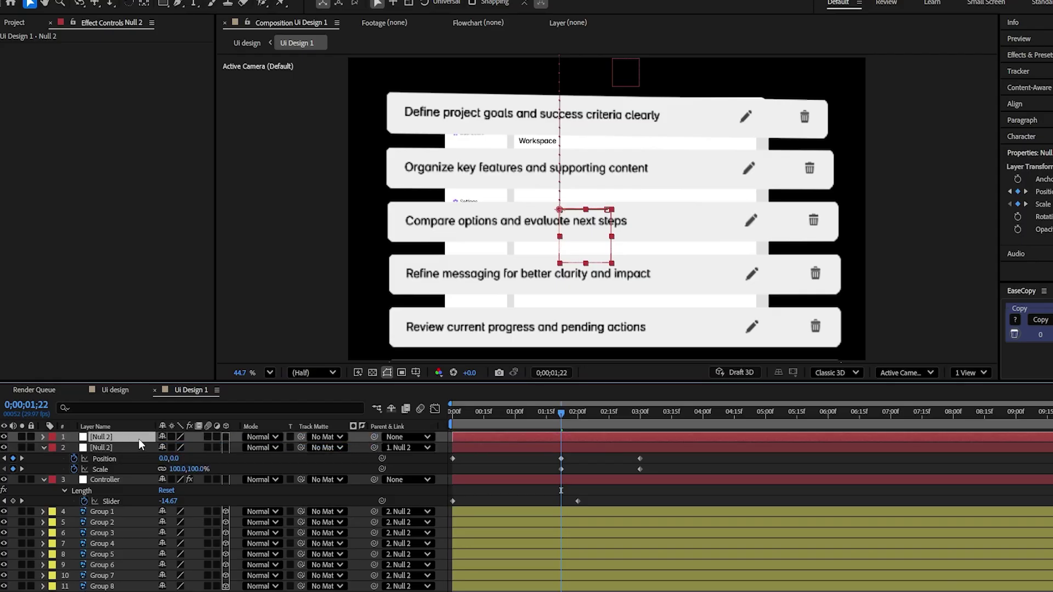
- Delete the redundant keyframes on each null and easy-ease the remaining ones
{"action": "key", "text": "u"}
{"action": "left_click_drag", "start_coordinate": [475, 454], "coordinate": [400, 433]}
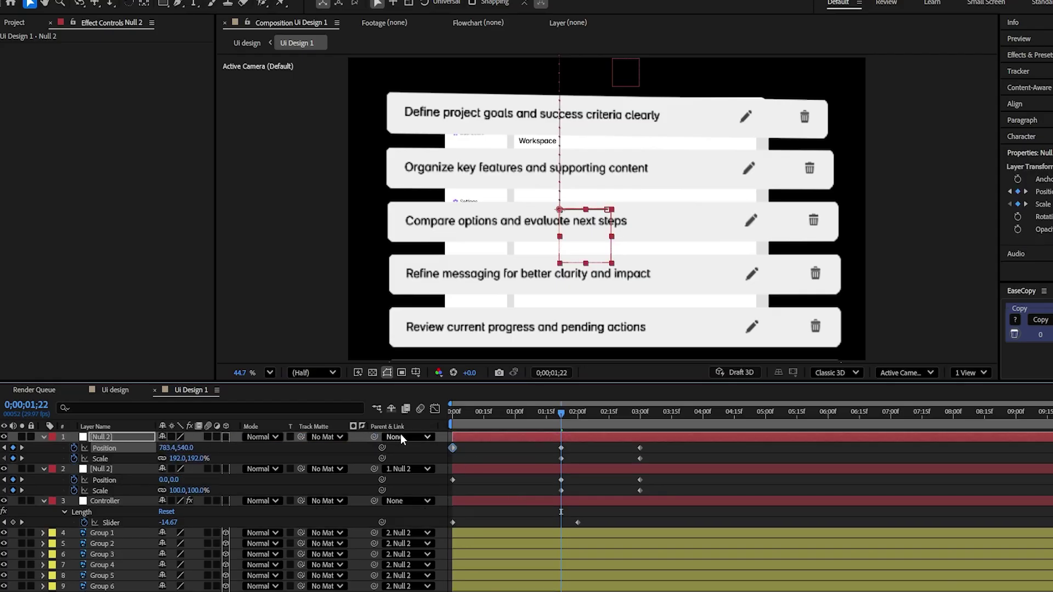
{"action": "key", "text": "Delete"}
{"action": "left_click_drag", "start_coordinate": [650, 490], "coordinate": [614, 481]}
{"action": "key", "text": "Delete"}
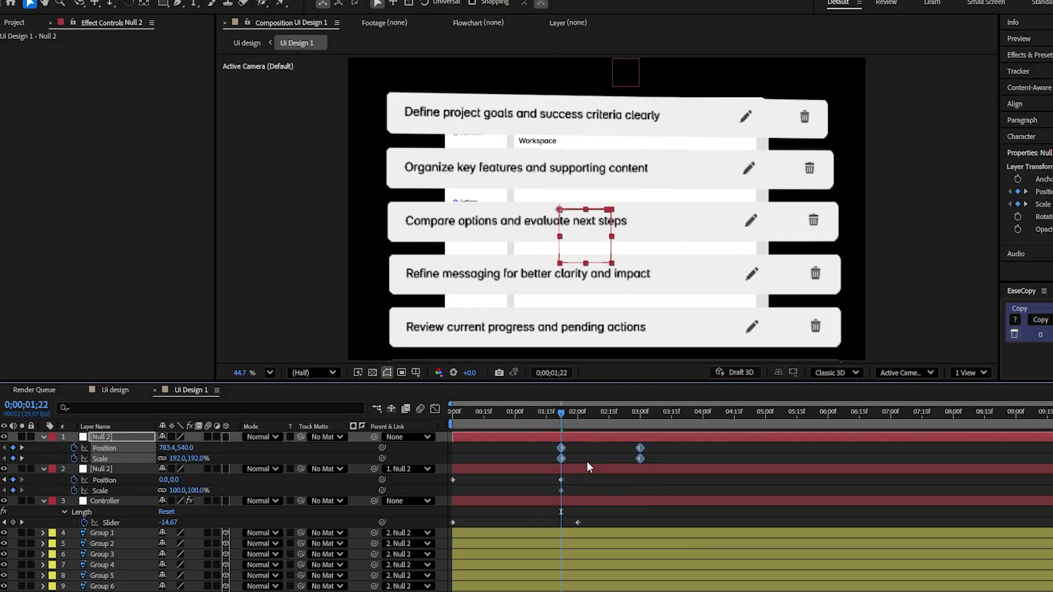
{"action": "left_click_drag", "start_coordinate": [659, 446], "coordinate": [433, 545]}
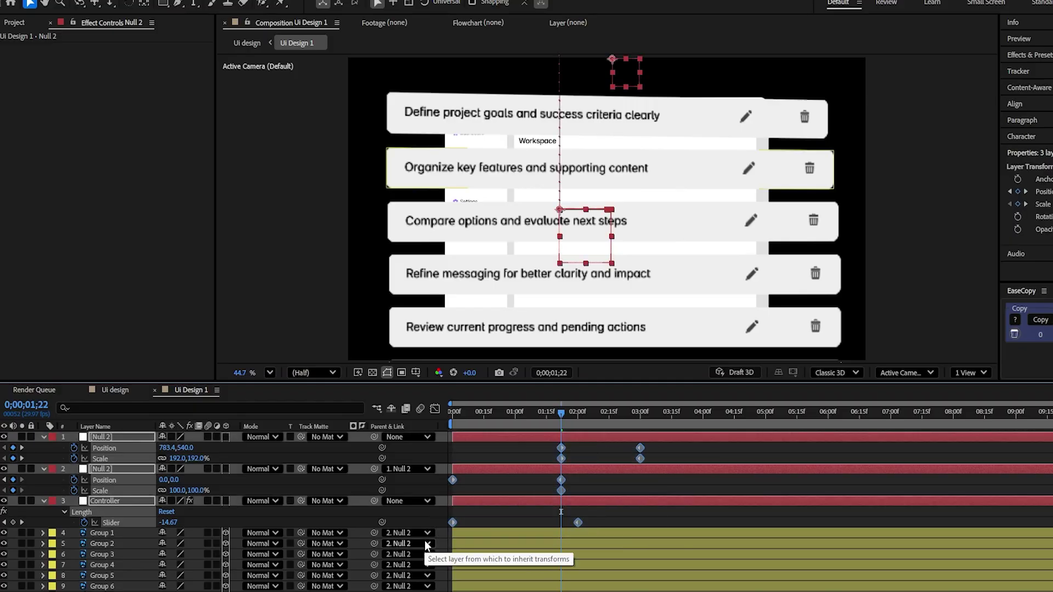
{"action": "key", "text": "F9"}
- Lengthen the keyframes' easing influence in the Graph Editor and preview the result
{"action": "left_click", "coordinate": [436, 409]}
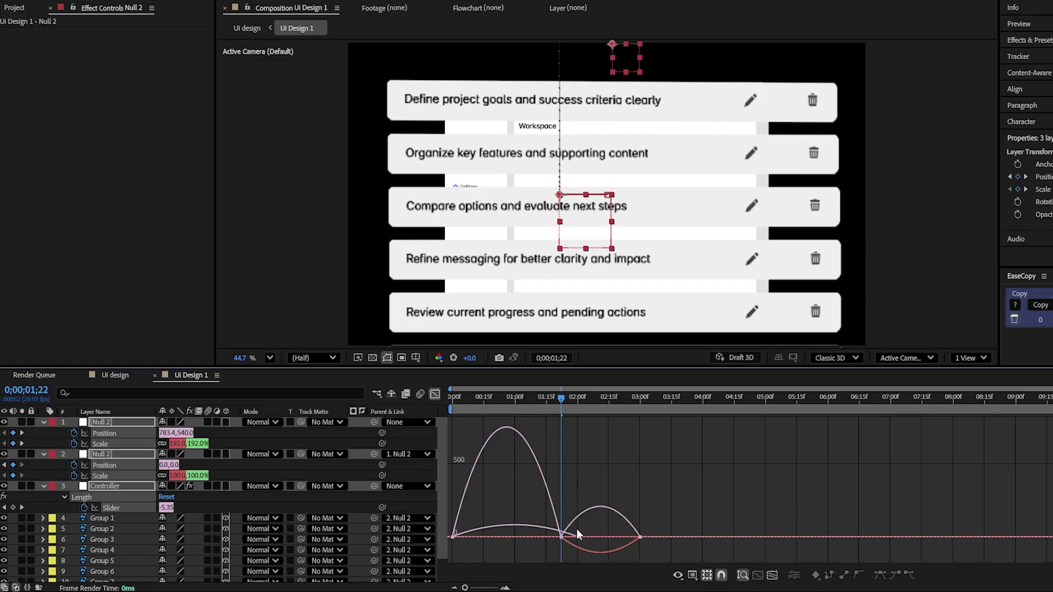
{"action": "left_click_drag", "start_coordinate": [580, 539], "coordinate": [519, 566]}
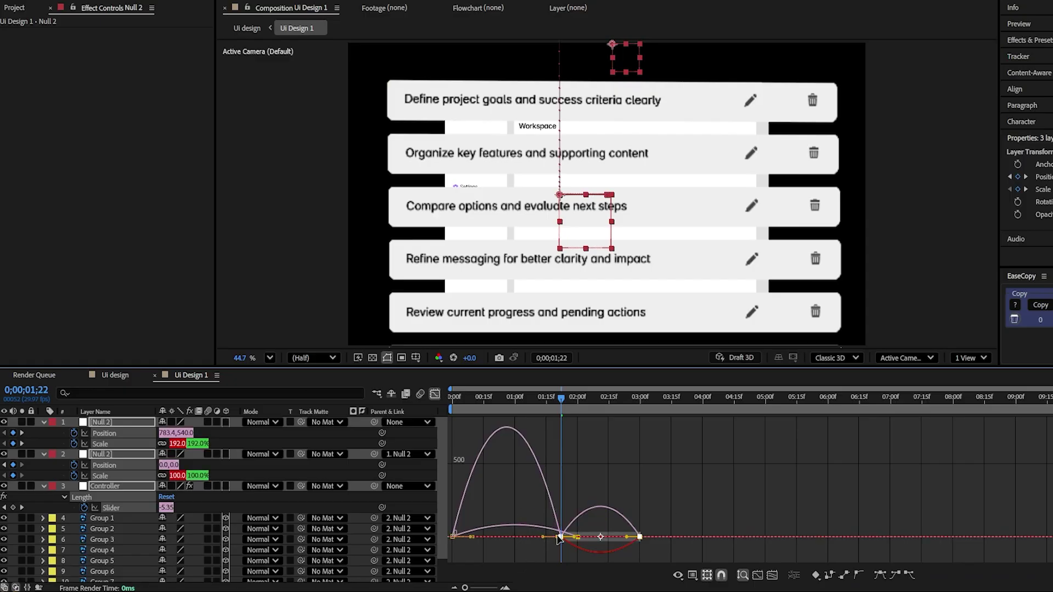
{"action": "left_click_drag", "start_coordinate": [558, 539], "coordinate": [457, 538]}
{"action": "left_click", "coordinate": [454, 538]}
{"action": "left_click_drag", "start_coordinate": [551, 514], "coordinate": [593, 541]}
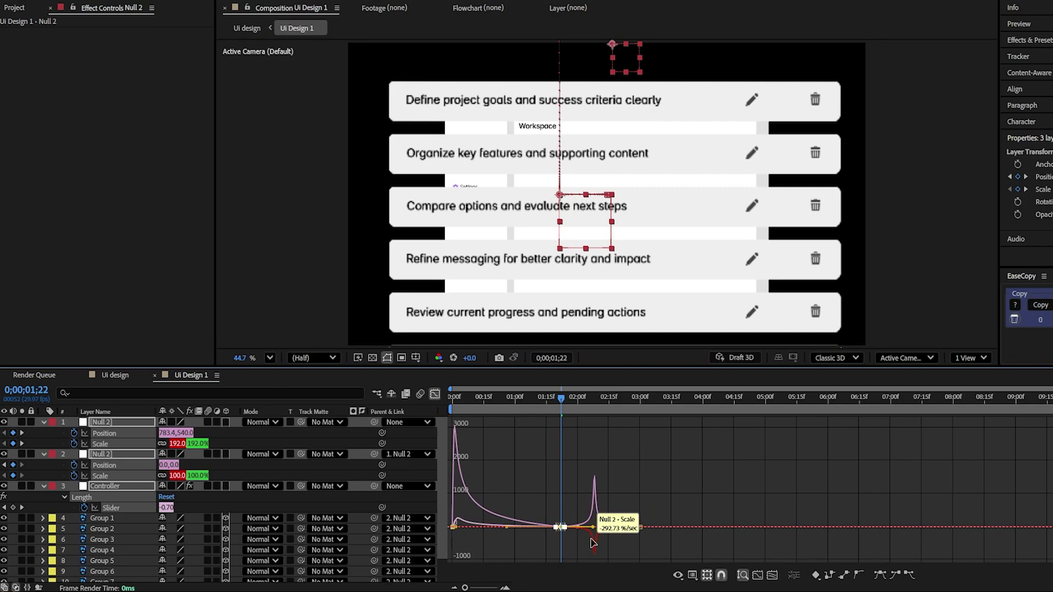
{"action": "left_click", "coordinate": [435, 394]}
{"action": "left_click_drag", "start_coordinate": [647, 448], "coordinate": [453, 423]}
{"action": "key", "text": "space"}
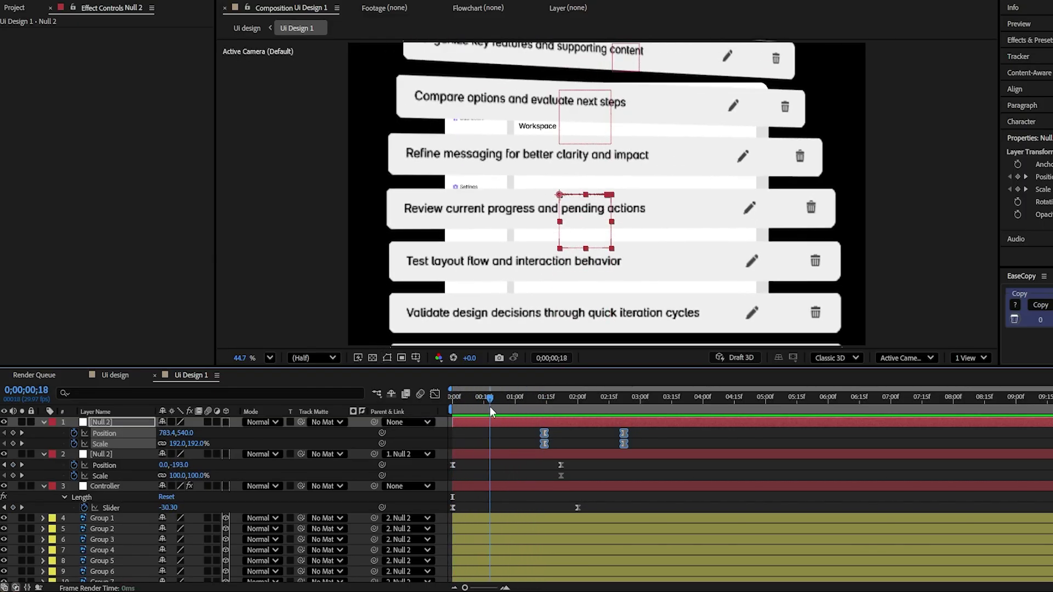
{"action": "left_click", "coordinate": [466, 499]}
- Steepen the Length slider's speed curve to about 94.96% influence and scrub to check
{"action": "left_click_drag", "start_coordinate": [466, 500], "coordinate": [430, 512]}
{"action": "left_click", "coordinate": [434, 394]}
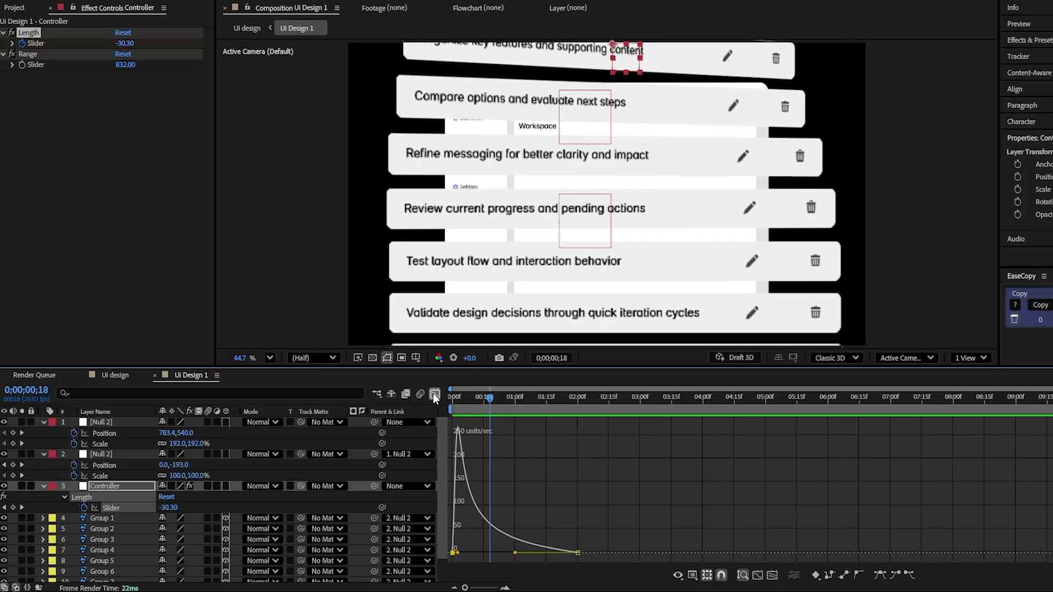
{"action": "left_click_drag", "start_coordinate": [513, 554], "coordinate": [521, 551]}
{"action": "key", "text": "space"}
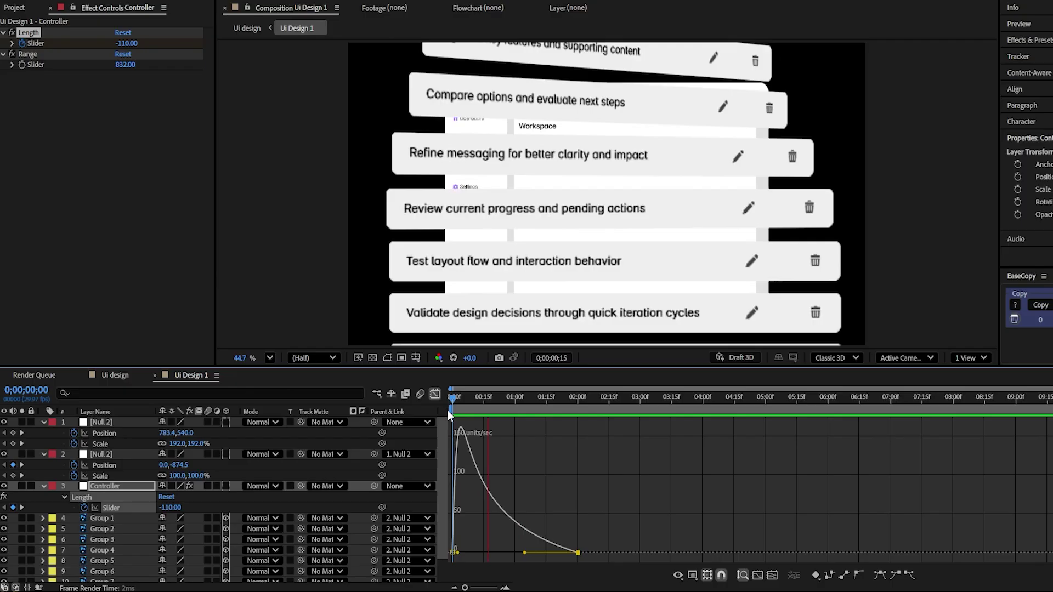
{"action": "left_click", "coordinate": [435, 394]}
{"action": "left_click_drag", "start_coordinate": [445, 412], "coordinate": [598, 445]}
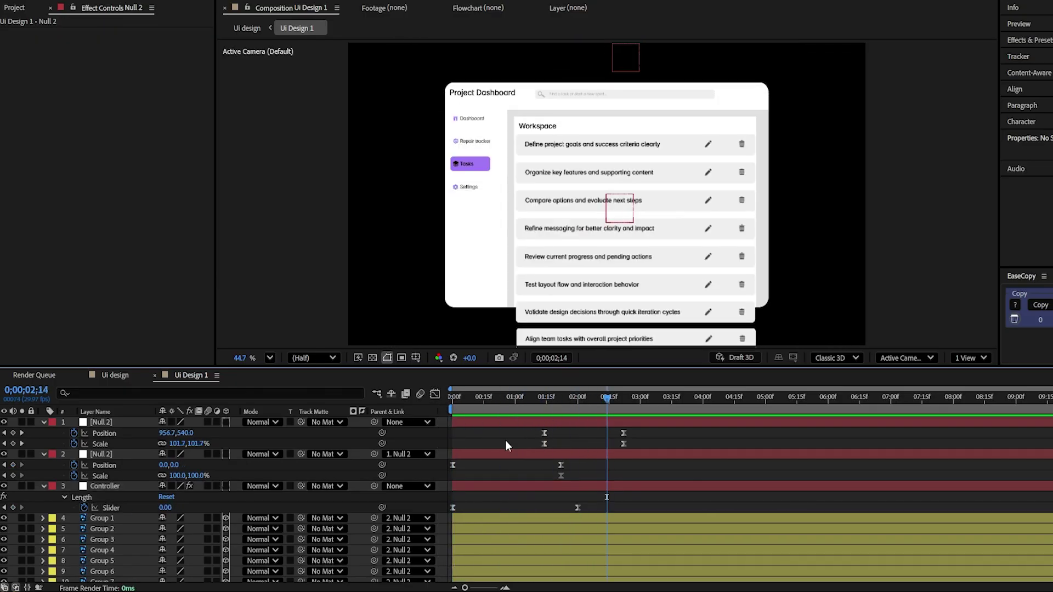
- Solo the Workspace layer
{"action": "scroll", "coordinate": [505, 439], "scroll_direction": "down", "scroll_amount": 2}
{"action": "left_click", "coordinate": [104, 576]}
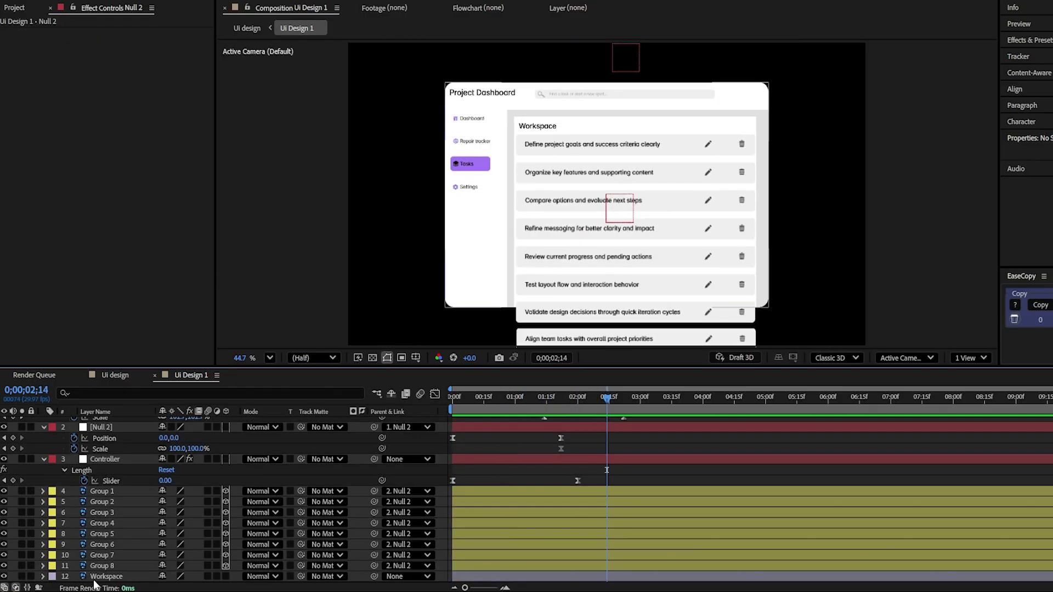
{"action": "left_click", "coordinate": [22, 577]}
{"action": "scroll", "coordinate": [513, 210], "scroll_direction": "up", "scroll_amount": 1}
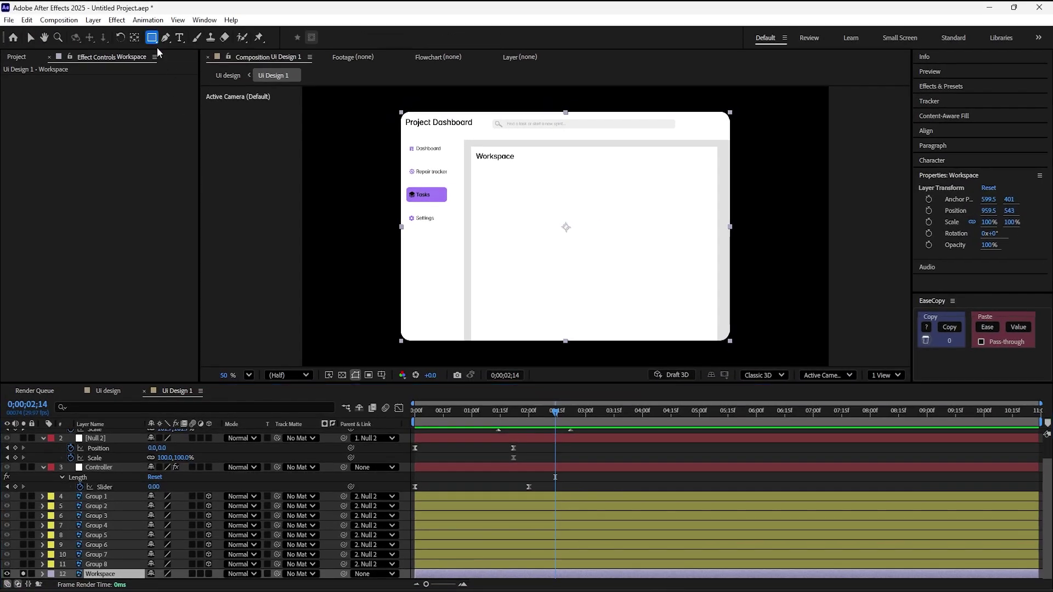
- Draw a red (FF2828) rectangle with 0 px stroke covering the dashboard card
{"action": "left_click", "coordinate": [454, 485]}
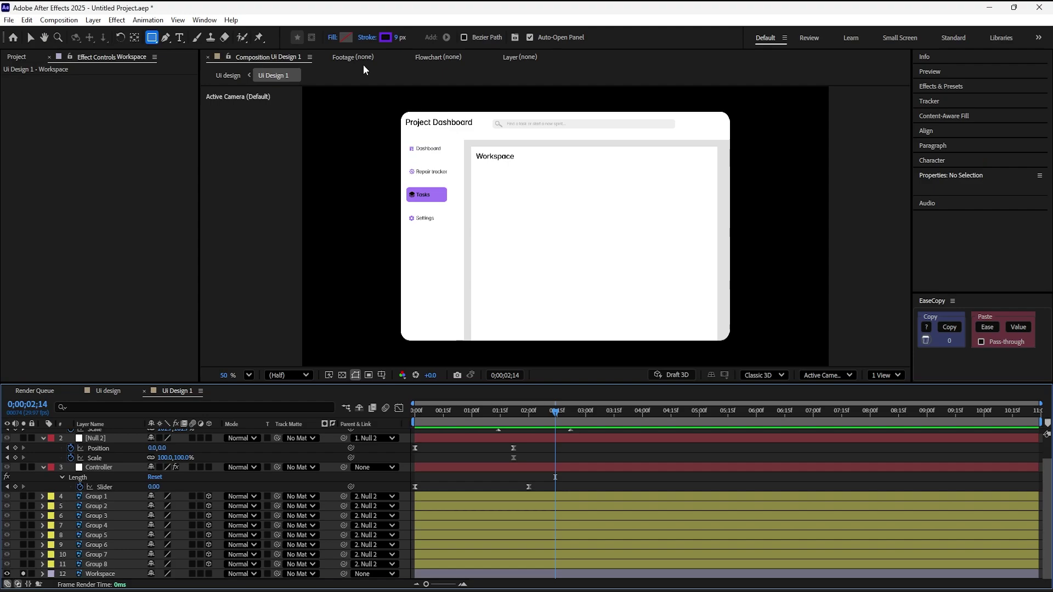
{"action": "left_click_drag", "start_coordinate": [405, 38], "coordinate": [353, 44]}
{"action": "left_click", "coordinate": [346, 37]}
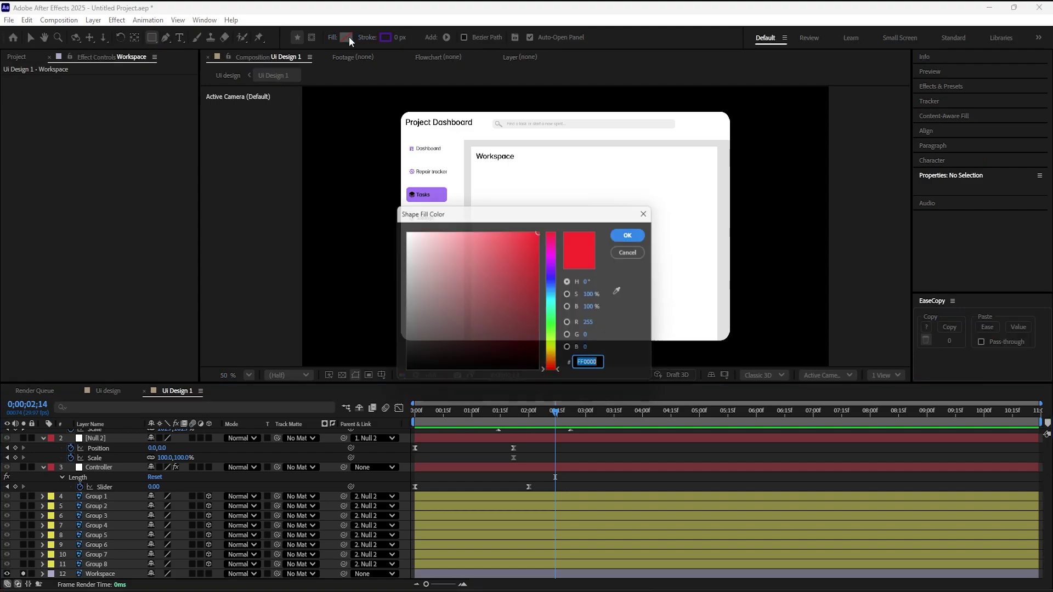
{"action": "left_click_drag", "start_coordinate": [452, 248], "coordinate": [519, 208]}
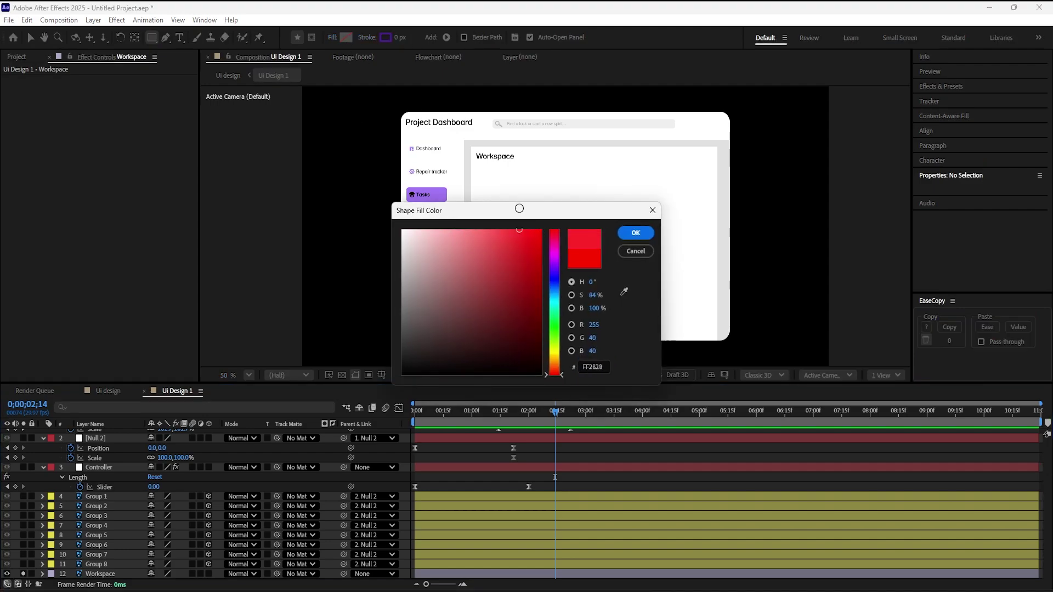
{"action": "left_click", "coordinate": [635, 234]}
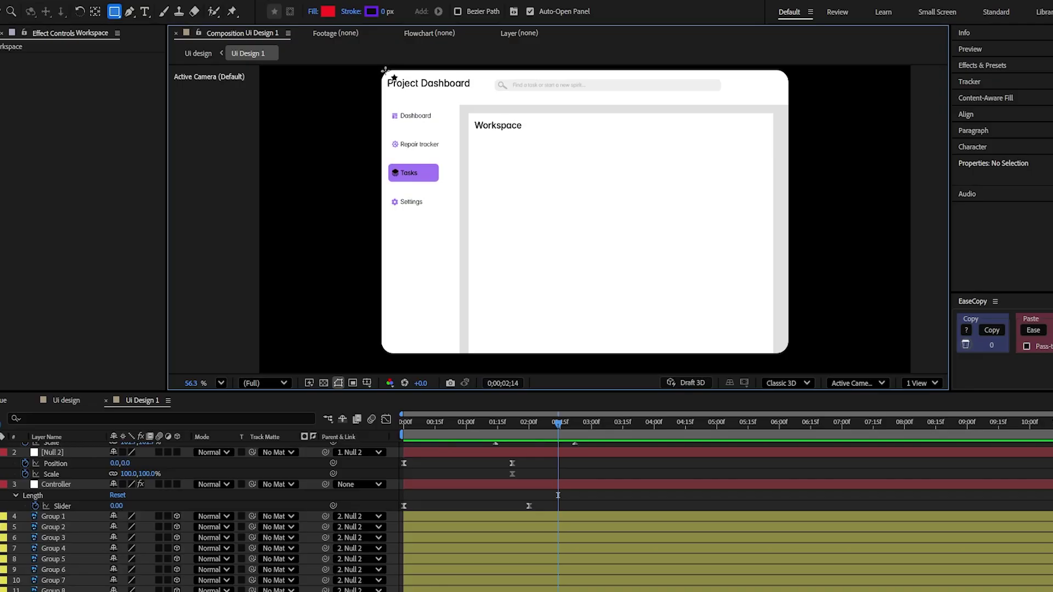
{"action": "left_click_drag", "start_coordinate": [381, 72], "coordinate": [788, 352]}
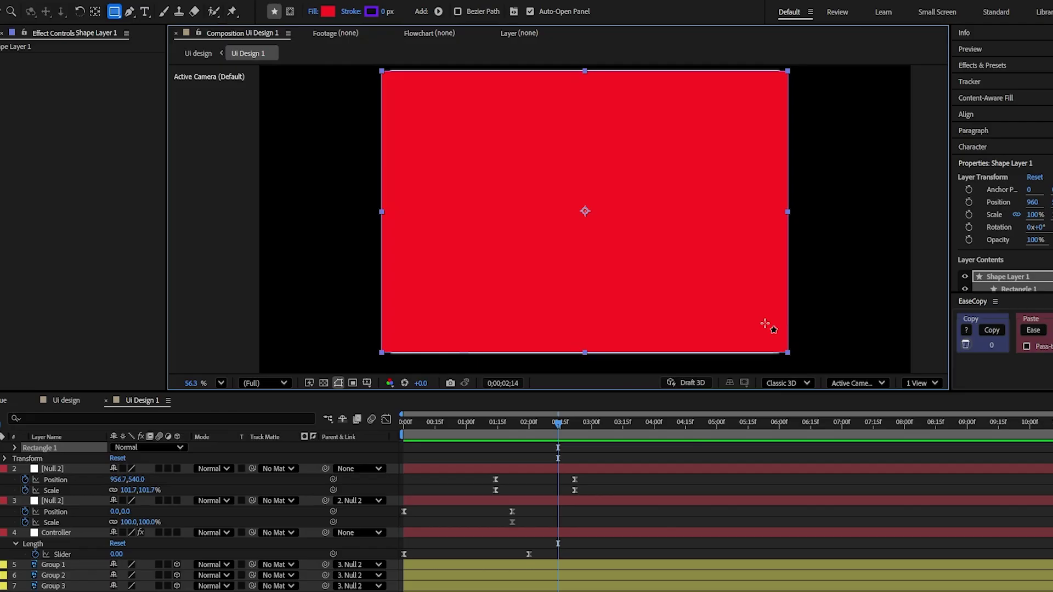
- Expand Rectangle Path 1 and set the red rectangle's Roundness to 32
{"action": "scroll", "coordinate": [169, 467], "scroll_direction": "up", "scroll_amount": 1}
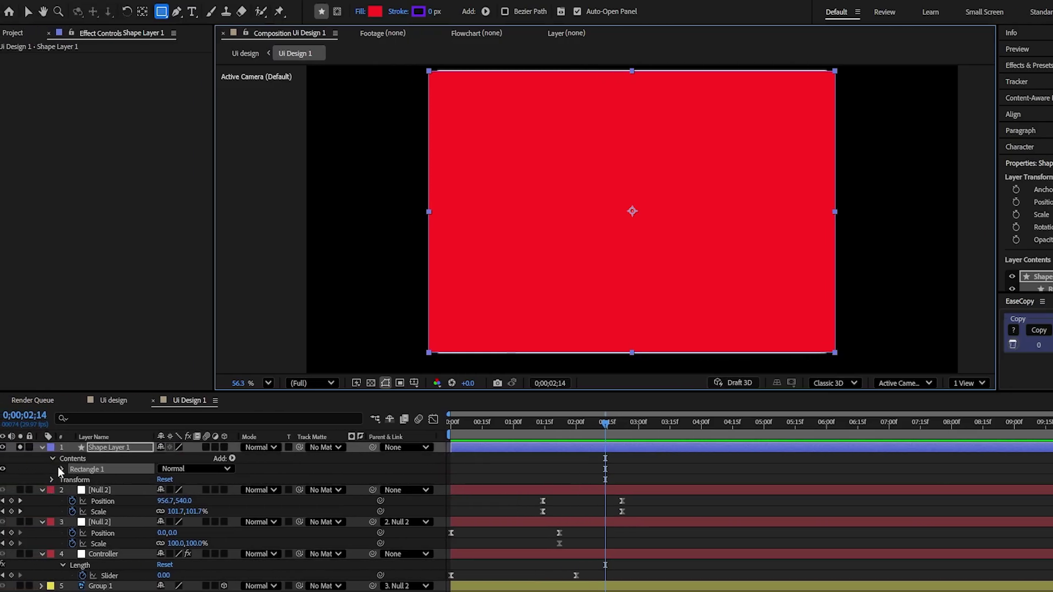
{"action": "left_click", "coordinate": [59, 469]}
{"action": "left_click", "coordinate": [72, 480]}
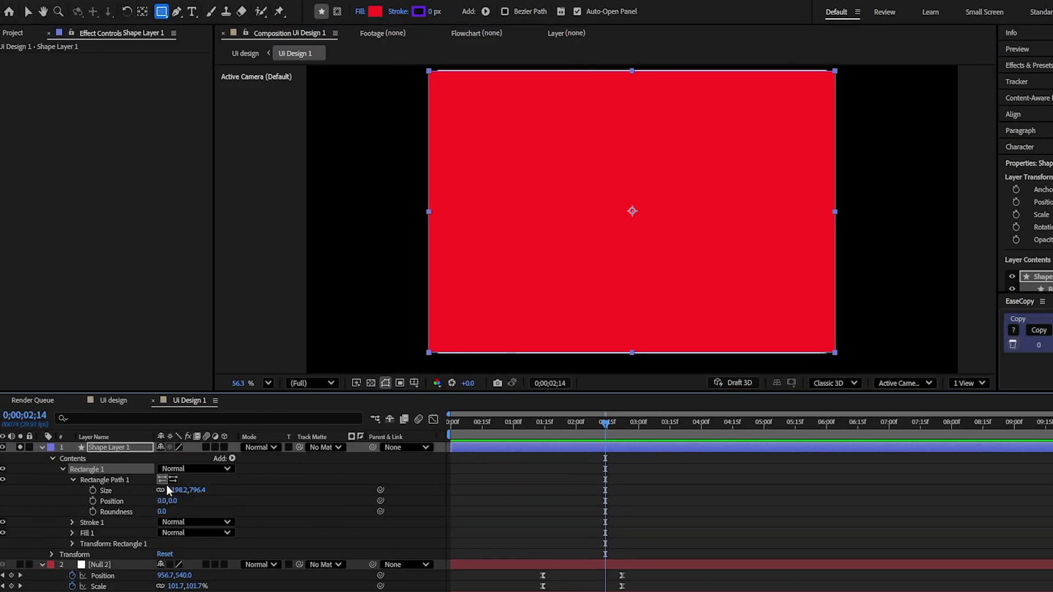
{"action": "left_click_drag", "start_coordinate": [193, 489], "coordinate": [184, 509]}
{"action": "left_click", "coordinate": [199, 504]}
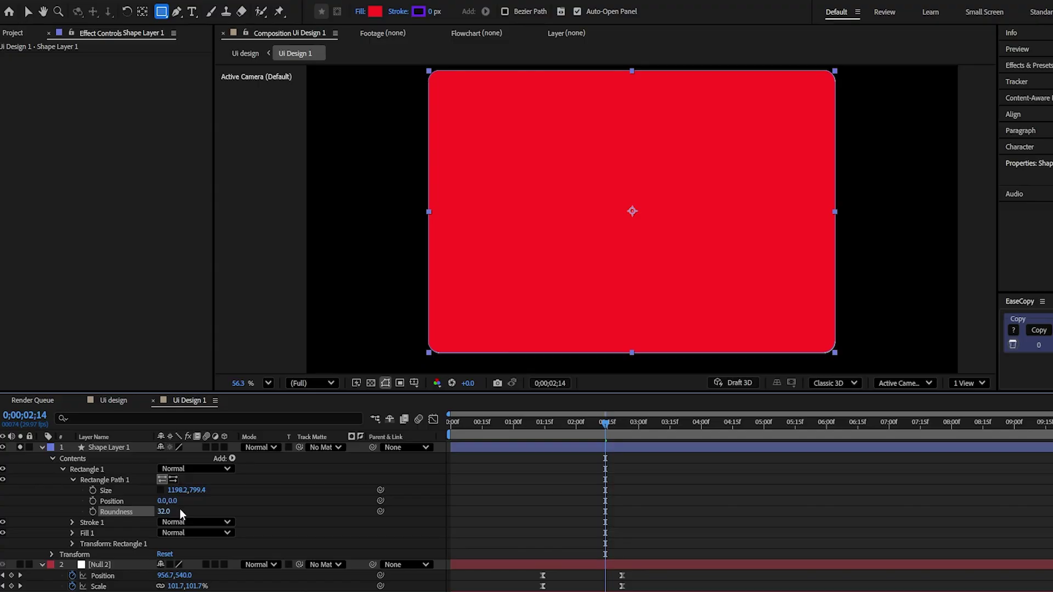
{"action": "left_click_drag", "start_coordinate": [182, 513], "coordinate": [182, 513]}
- Keyframe the rectangle's Size, with height 0 (1198.2,0) at 1;14
{"action": "left_click", "coordinate": [92, 492]}
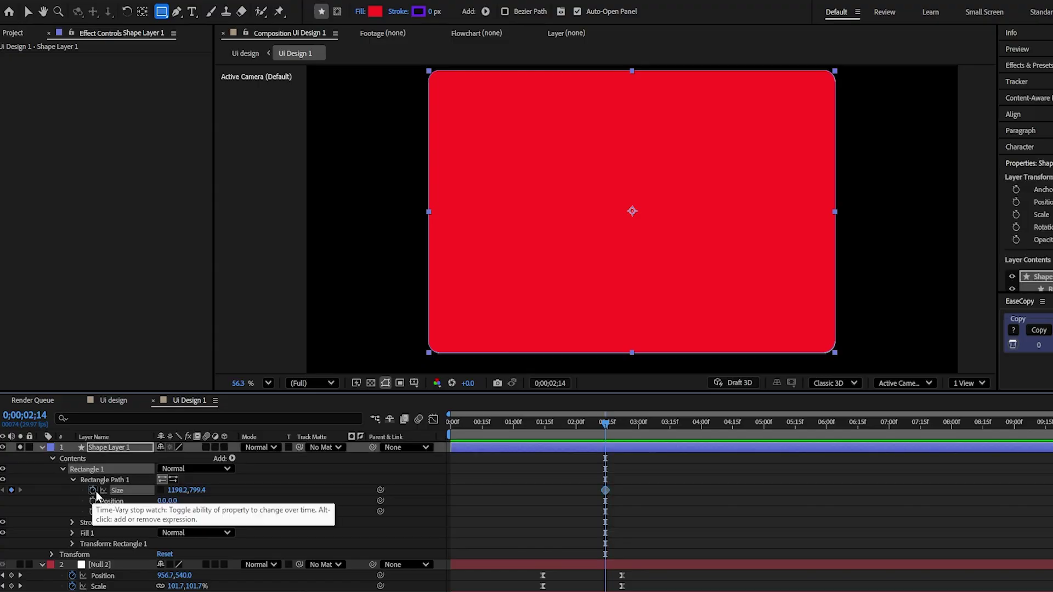
{"action": "left_click_drag", "start_coordinate": [606, 496], "coordinate": [621, 496]}
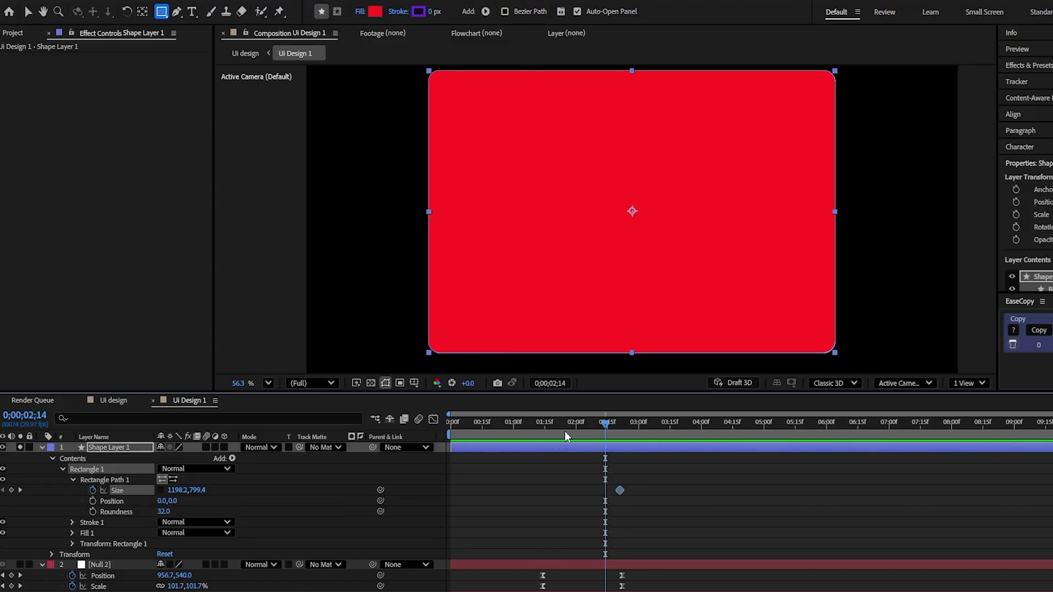
{"action": "left_click", "coordinate": [543, 426]}
{"action": "left_click_drag", "start_coordinate": [193, 489], "coordinate": [59, 511]}
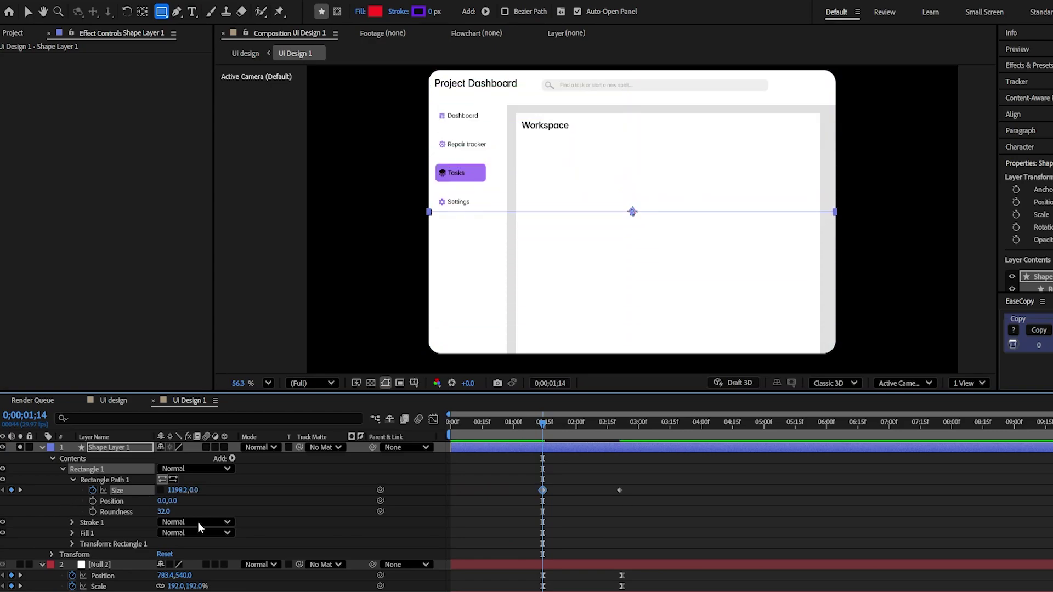
- Copy the ease from Null 2's two Position keyframes
{"action": "scroll", "coordinate": [584, 518], "scroll_direction": "down", "scroll_amount": 1}
{"action": "scroll", "coordinate": [584, 518], "scroll_direction": "up", "scroll_amount": 1}
{"action": "left_click", "coordinate": [634, 579]}
{"action": "left_click_drag", "start_coordinate": [634, 578], "coordinate": [511, 580]}
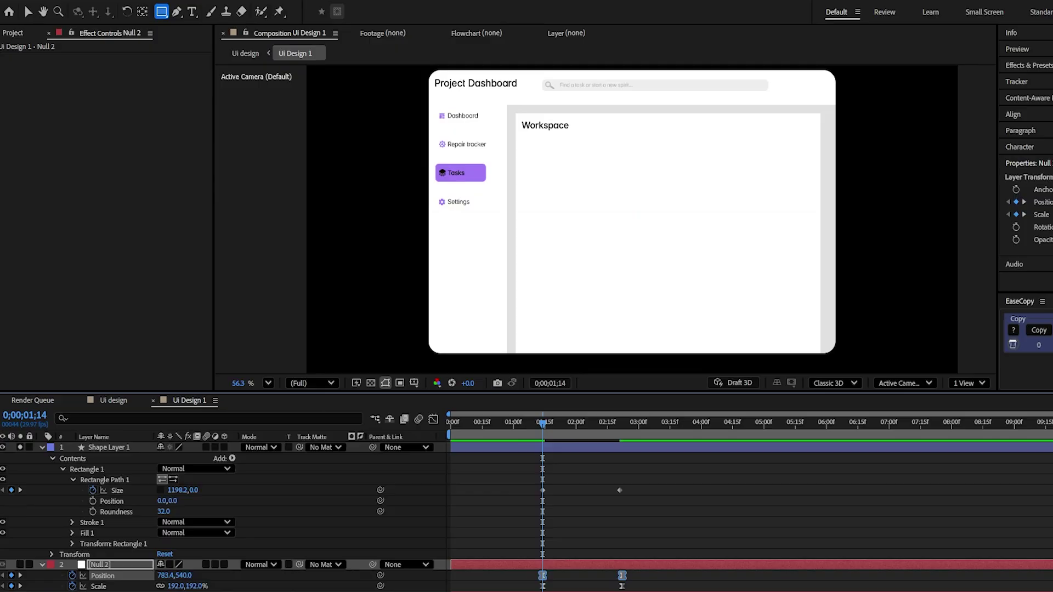
{"action": "left_click", "coordinate": [1041, 331]}
{"action": "left_click", "coordinate": [766, 448]}
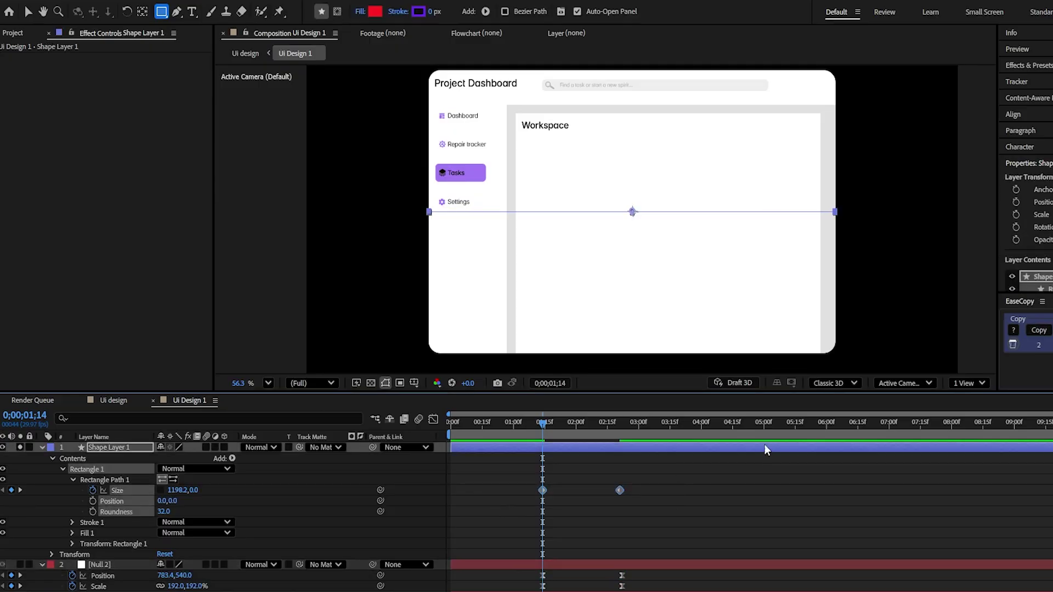
- Set the rectangle's end Size keyframe to 1200 by 800
{"action": "left_click", "coordinate": [546, 444]}
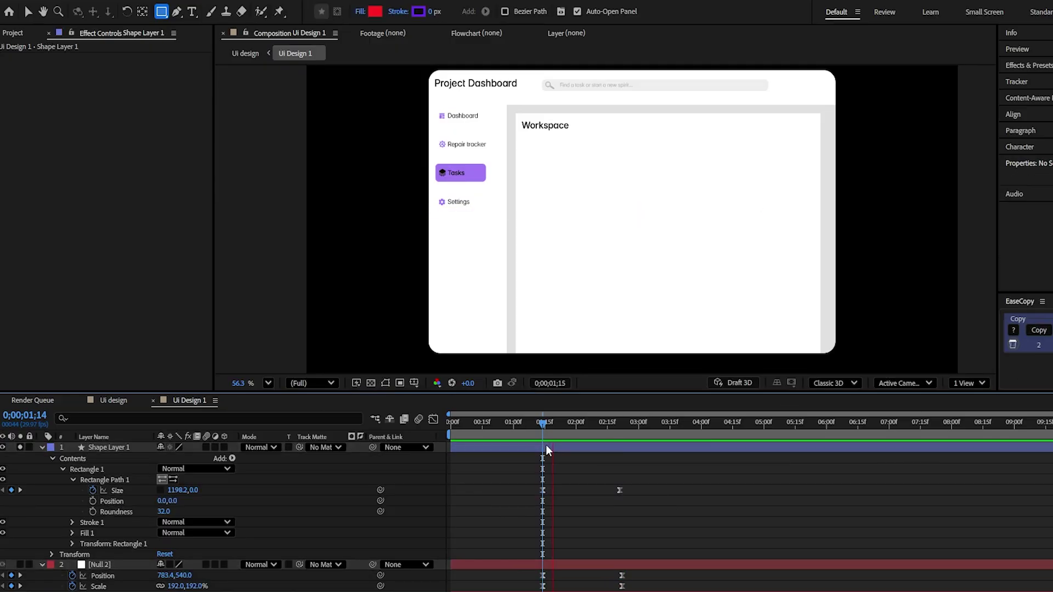
{"action": "key", "text": "space"}
{"action": "left_click_drag", "start_coordinate": [547, 429], "coordinate": [623, 426]}
{"action": "left_click", "coordinate": [196, 490]}
{"action": "type", "text": "8"}
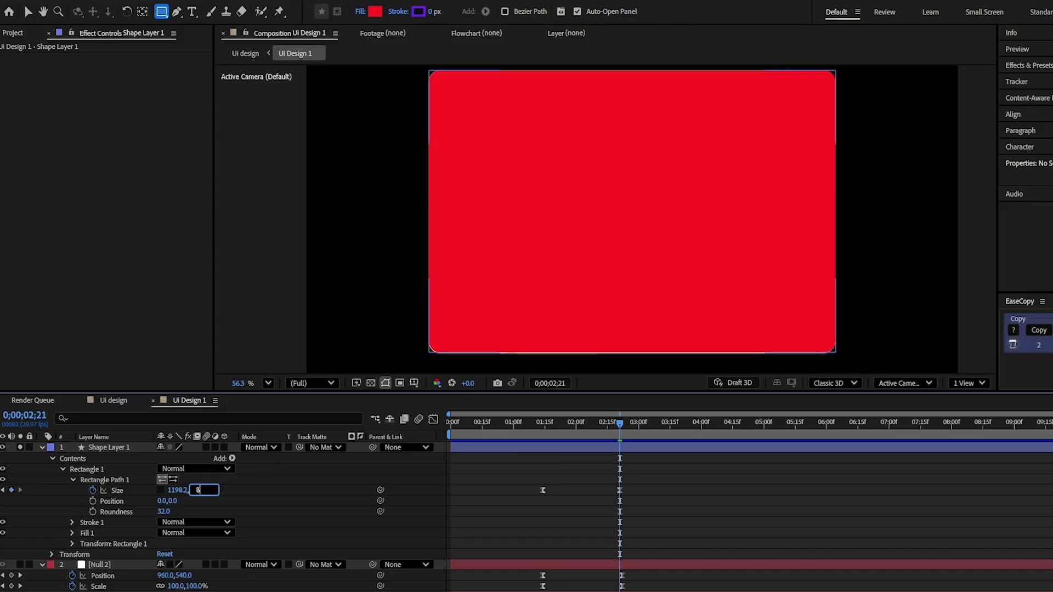
{"action": "type", "text": "00"}
{"action": "key", "text": "Return"}
{"action": "left_click", "coordinate": [179, 490]}
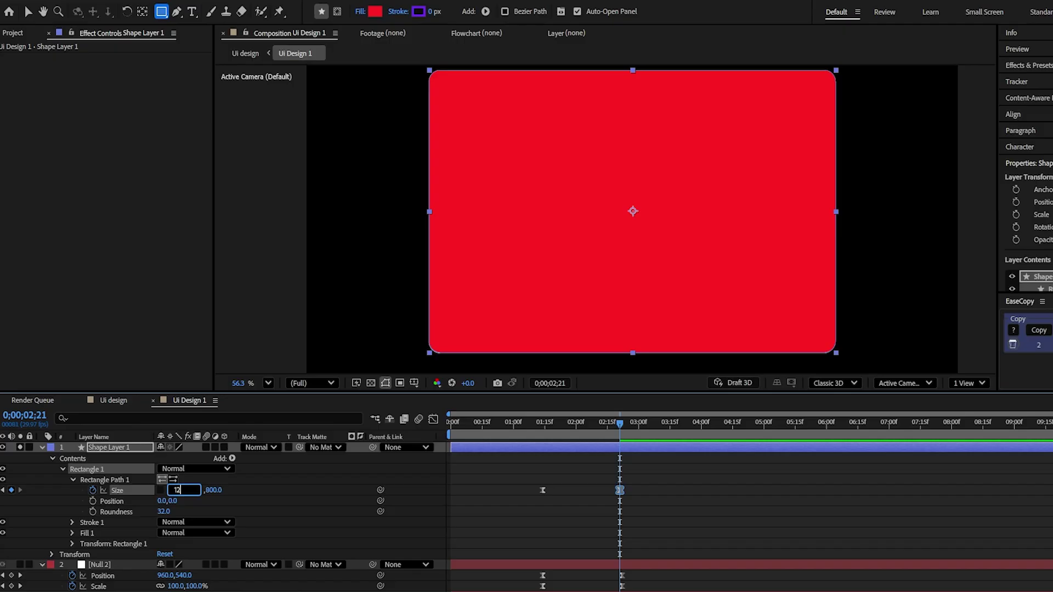
{"action": "key", "text": "Return"}
- Collapse all layer properties and move Shape Layer 1 down to sit just above Workspace
{"action": "left_click", "coordinate": [346, 461]}
{"action": "key", "text": "v"}
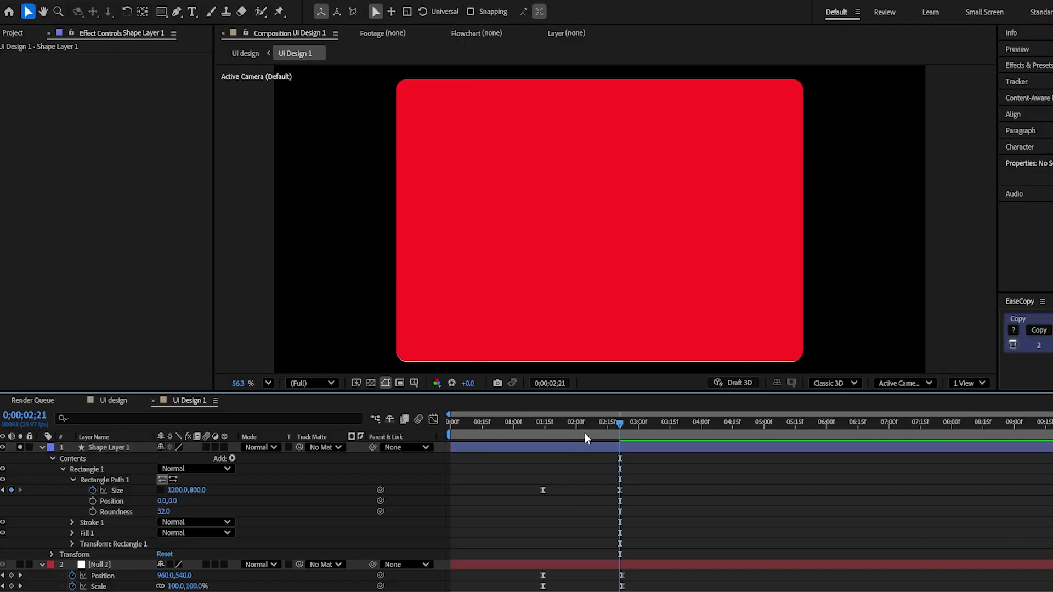
{"action": "left_click_drag", "start_coordinate": [583, 432], "coordinate": [546, 435]}
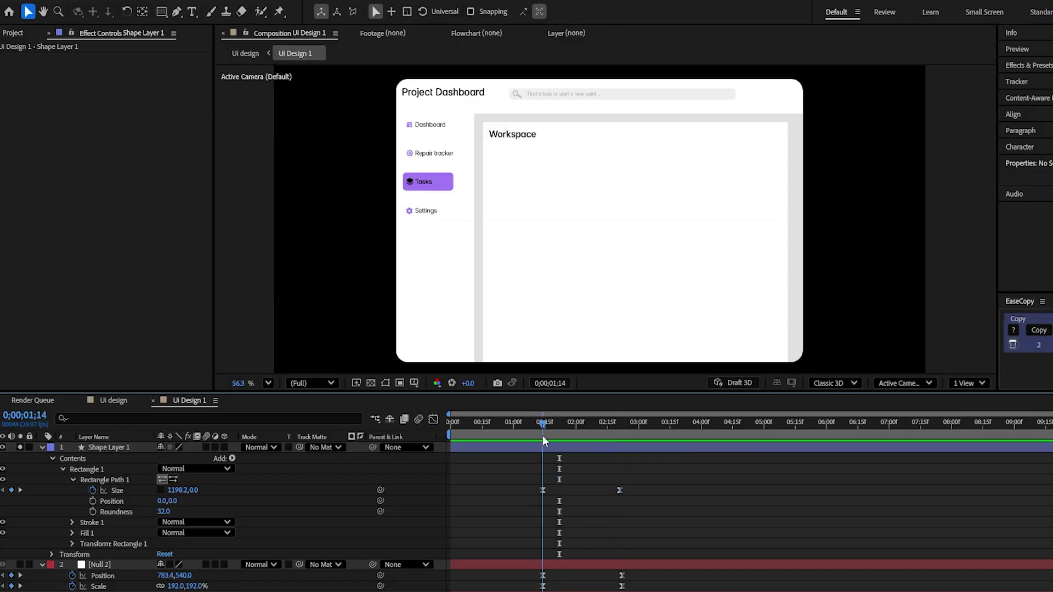
{"action": "key", "text": "ctrl+a"}
{"action": "key", "text": "u"}
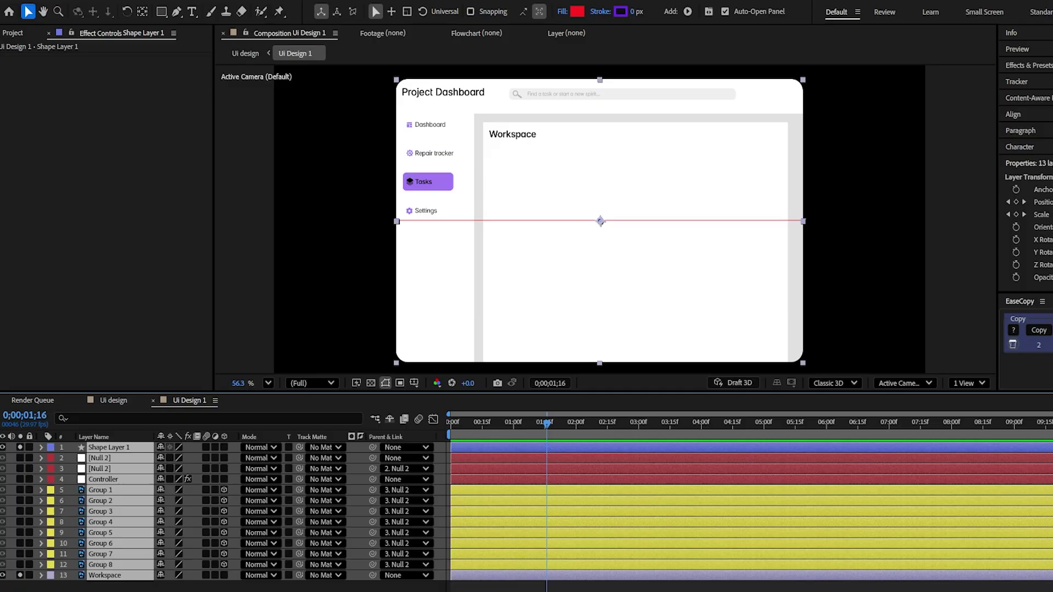
{"action": "key", "text": "F2"}
{"action": "left_click_drag", "start_coordinate": [118, 447], "coordinate": [104, 543]}
- Matte Workspace to the red rectangle and parent it to Shape Layer 1
{"action": "left_click", "coordinate": [117, 550]}
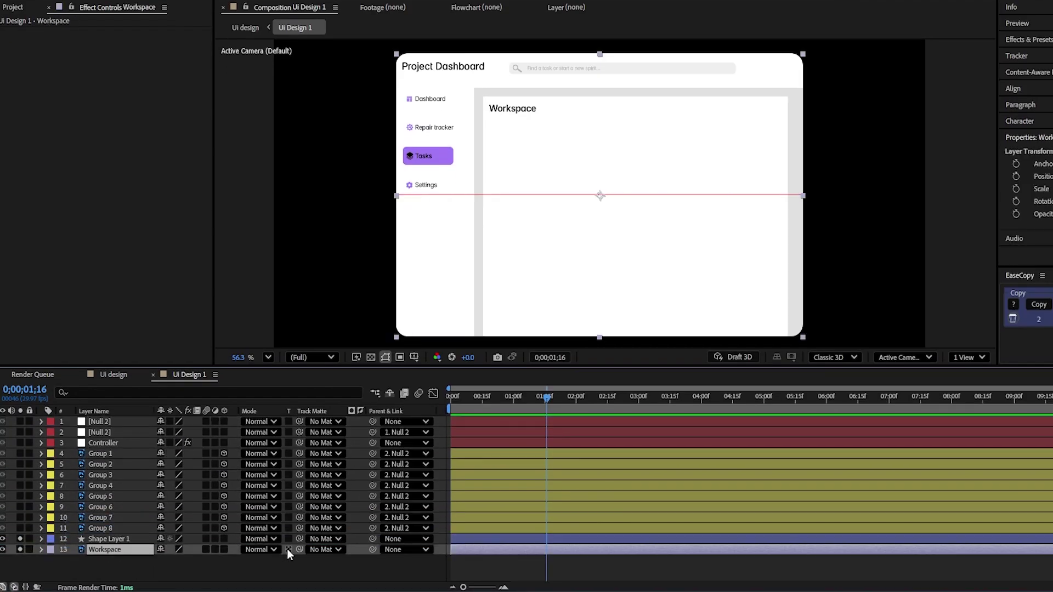
{"action": "left_click_drag", "start_coordinate": [297, 548], "coordinate": [140, 541]}
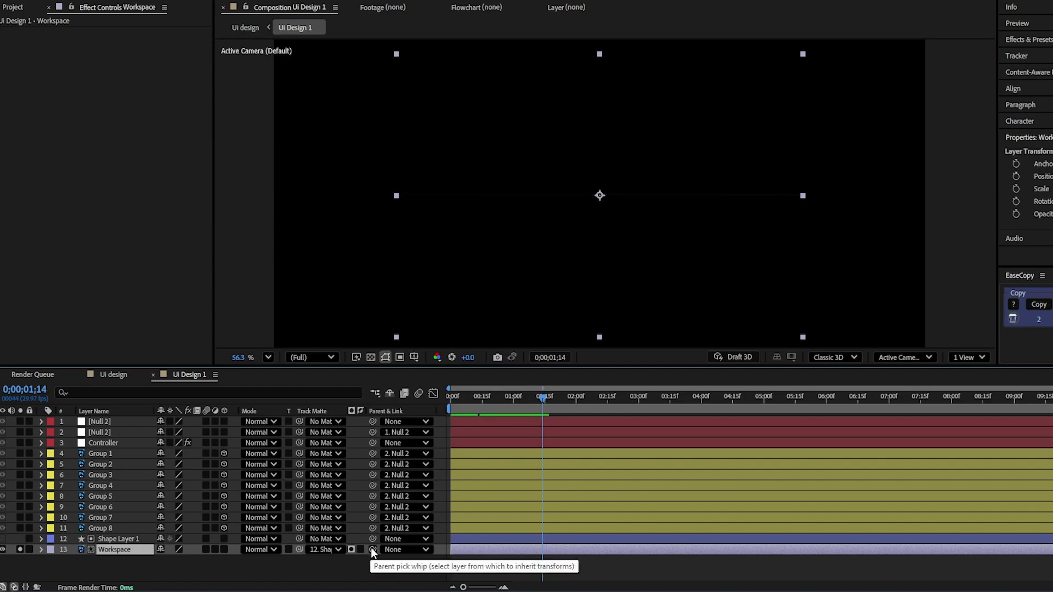
{"action": "left_click_drag", "start_coordinate": [371, 548], "coordinate": [126, 539]}
{"action": "left_click", "coordinate": [127, 539]}
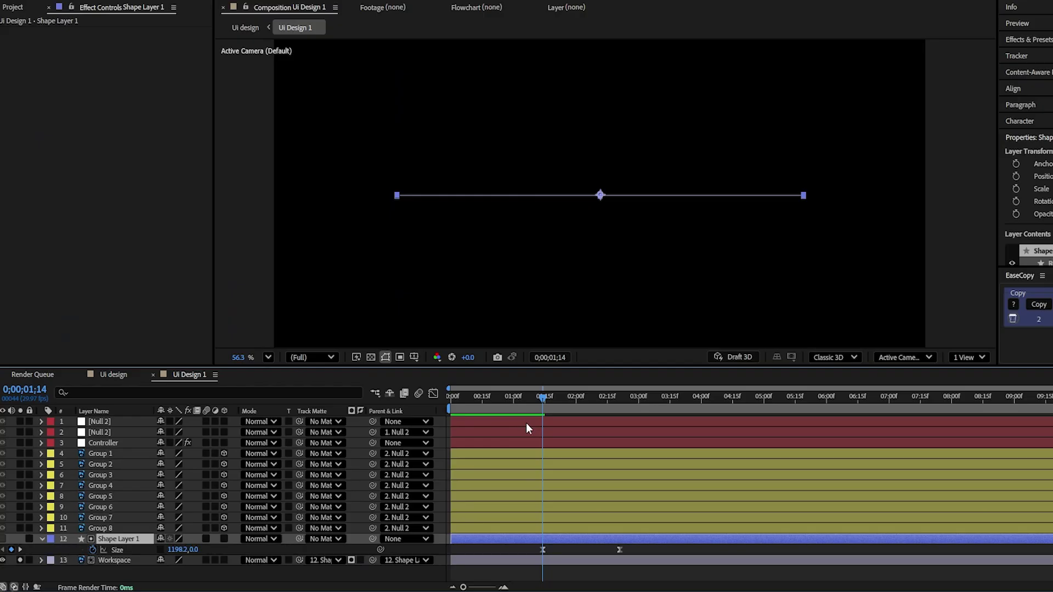
- Animate Shape Layer 1's Scale from 171% at 1;14 to 100% at 2;14 with the copied ease
{"action": "key", "text": "u"}
{"action": "left_click", "coordinate": [72, 560]}
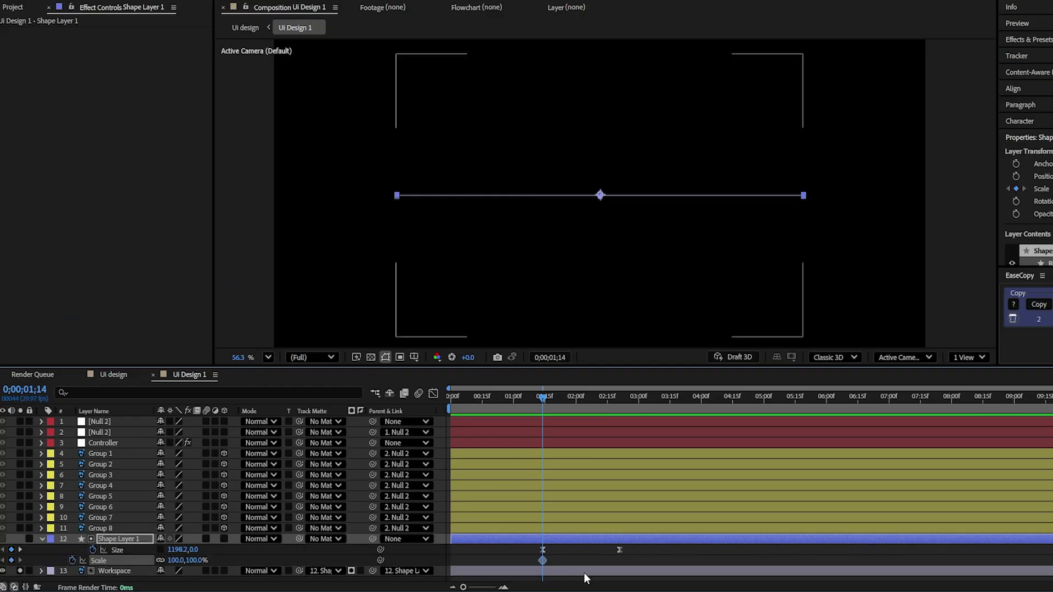
{"action": "left_click_drag", "start_coordinate": [542, 560], "coordinate": [619, 560]}
{"action": "left_click_drag", "start_coordinate": [192, 559], "coordinate": [161, 556]}
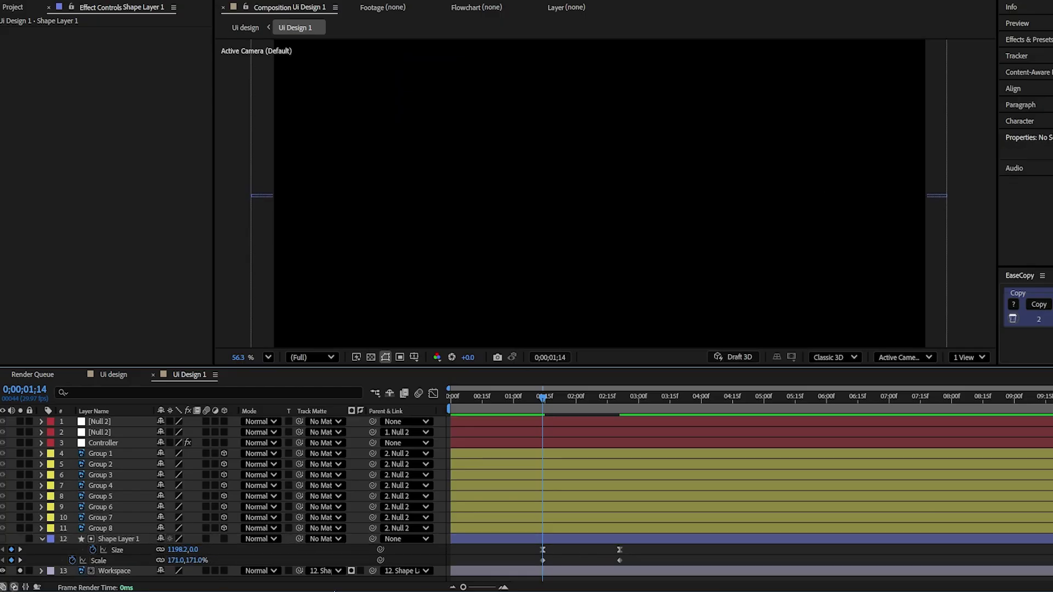
{"action": "left_click_drag", "start_coordinate": [652, 567], "coordinate": [535, 555]}
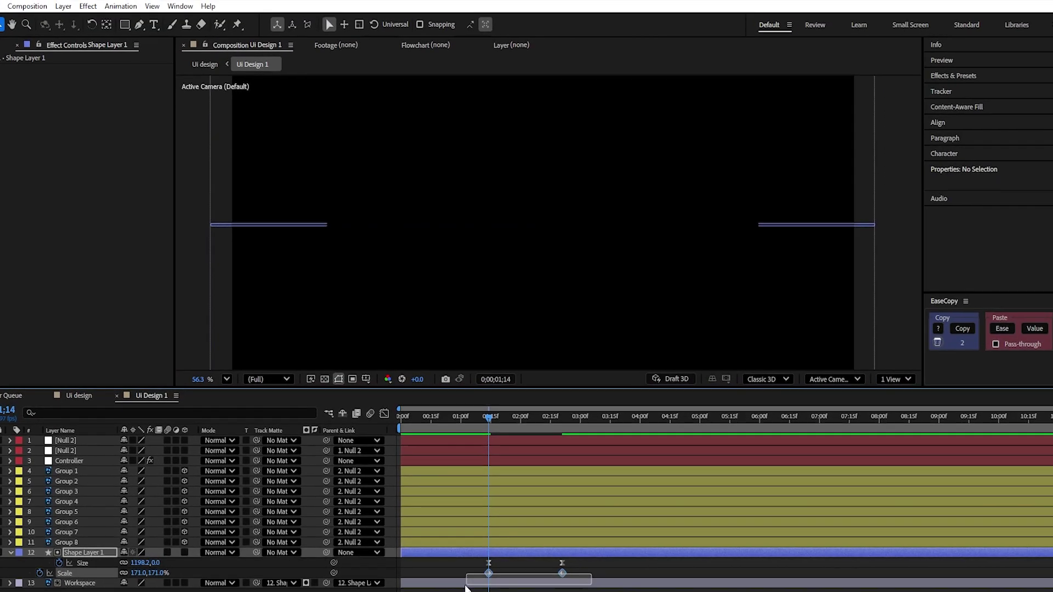
{"action": "left_click", "coordinate": [1002, 329]}
{"action": "left_click", "coordinate": [443, 566]}
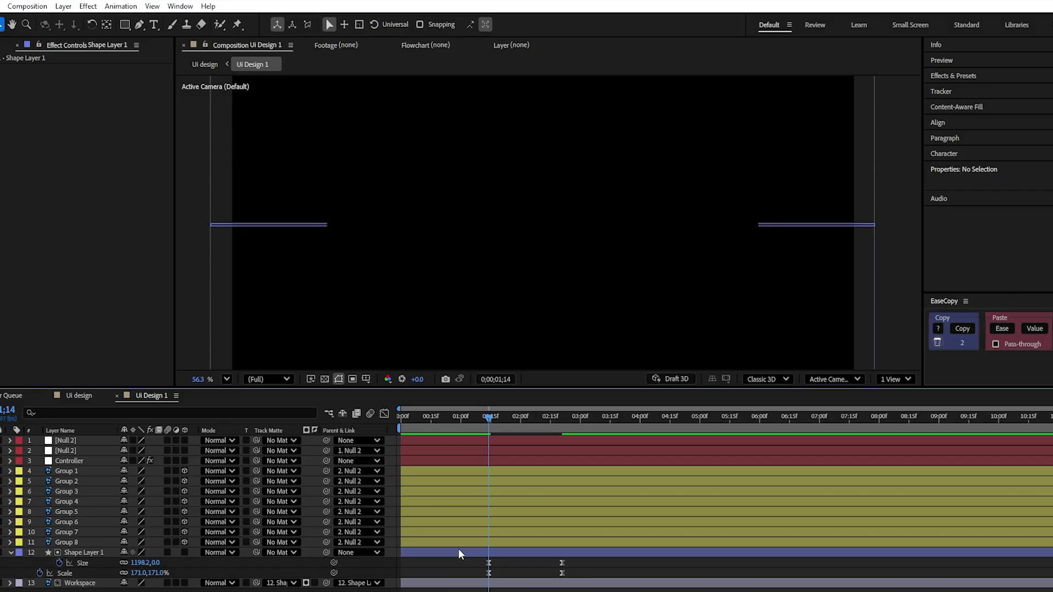
- Unsolo Workspace to show all layers and preview the task-row animation from 0;00
{"action": "key", "text": "space"}
{"action": "left_click", "coordinate": [479, 428]}
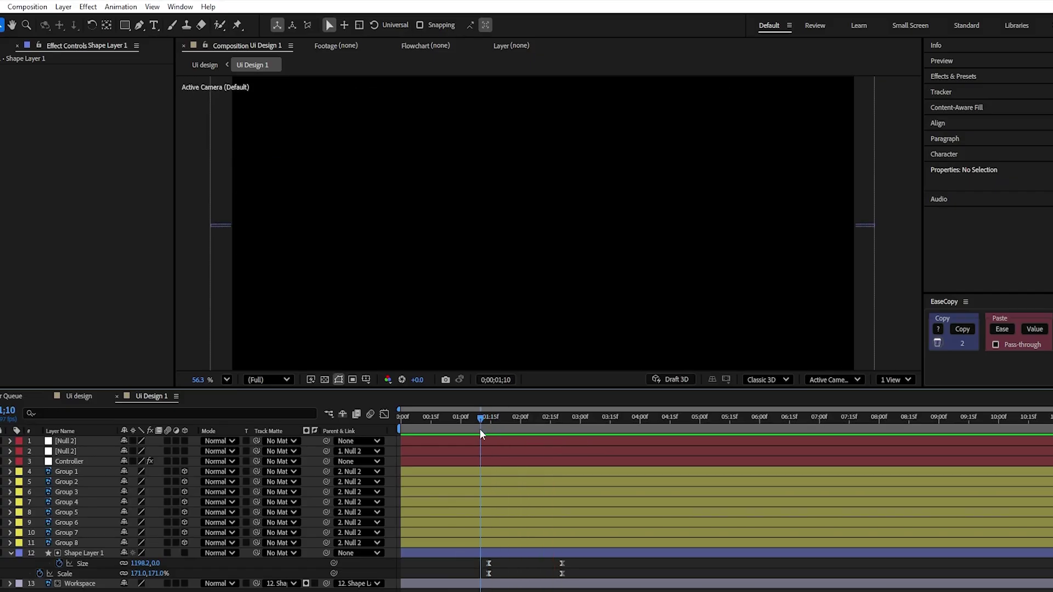
{"action": "key", "text": "space"}
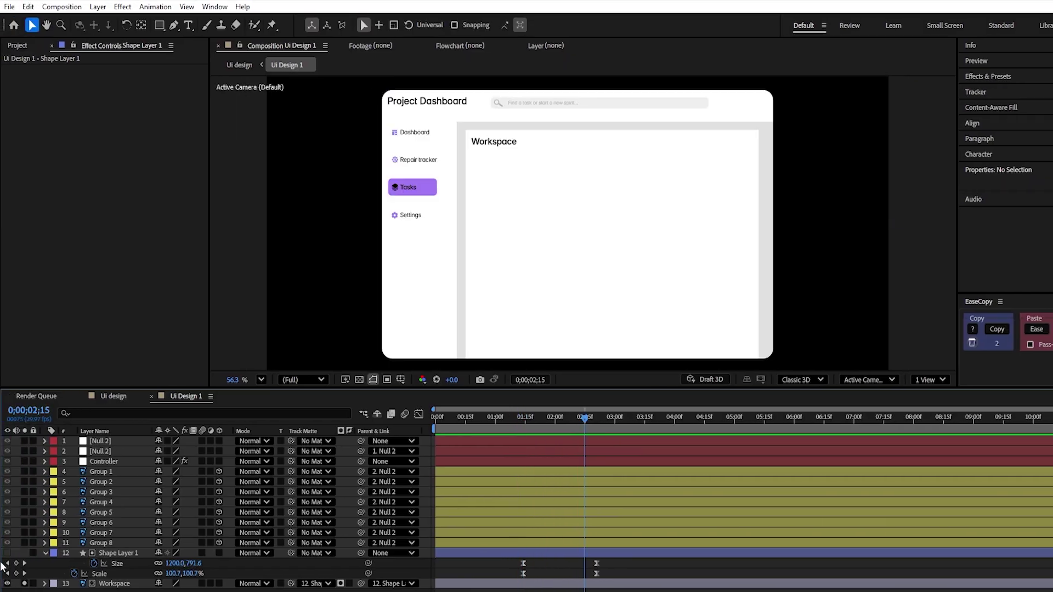
{"action": "left_click", "coordinate": [25, 583]}
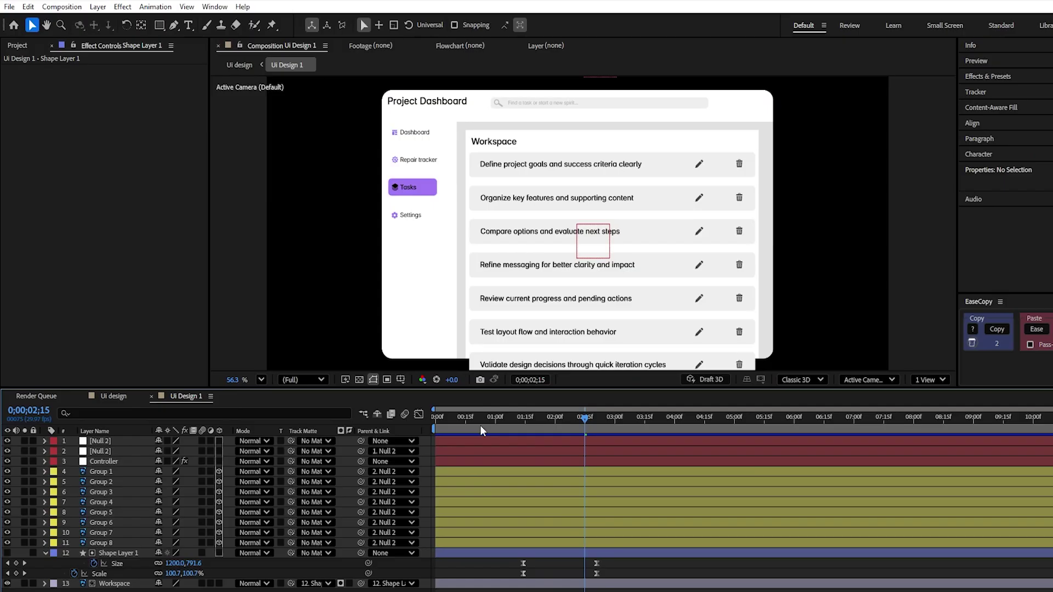
{"action": "left_click_drag", "start_coordinate": [504, 429], "coordinate": [440, 452]}
{"action": "key", "text": "space"}
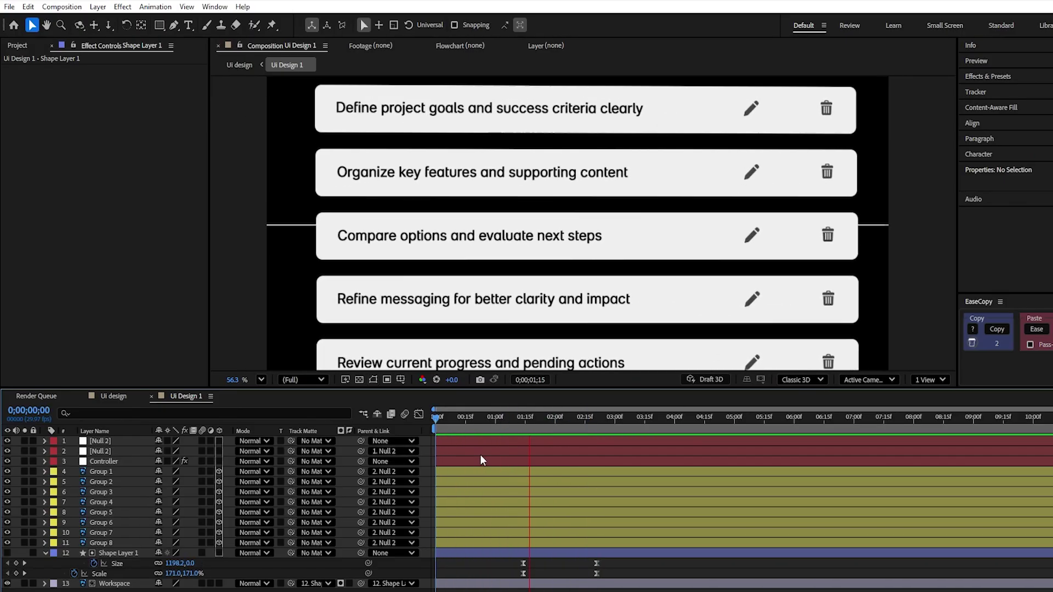
- Trim the Group 7 and Group 8 layers to end at 1;21
{"action": "key", "text": "space"}
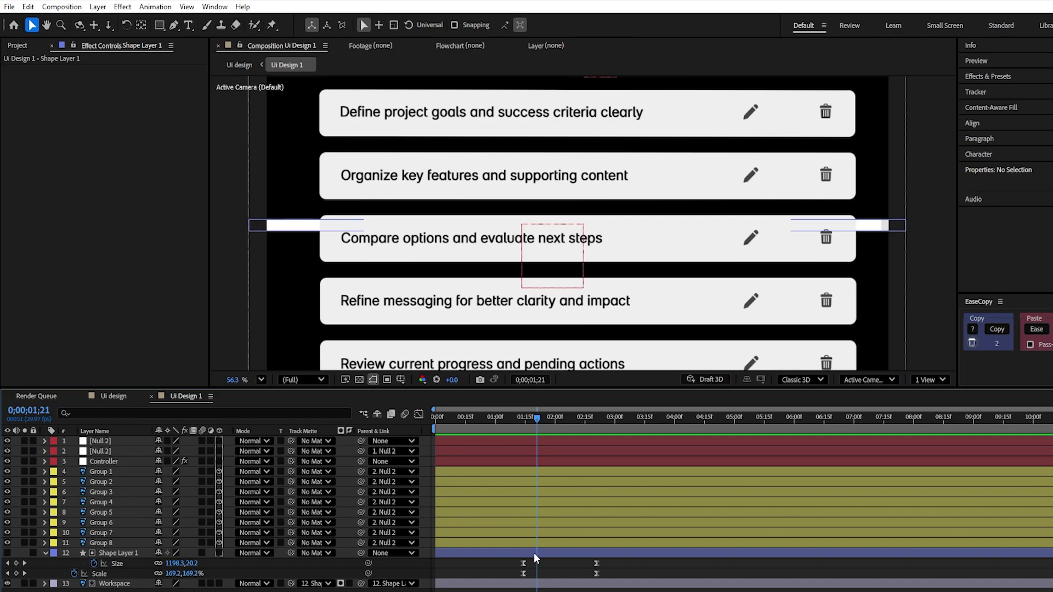
{"action": "left_click", "coordinate": [545, 543]}
{"action": "left_click", "coordinate": [544, 532], "text": "shift"}
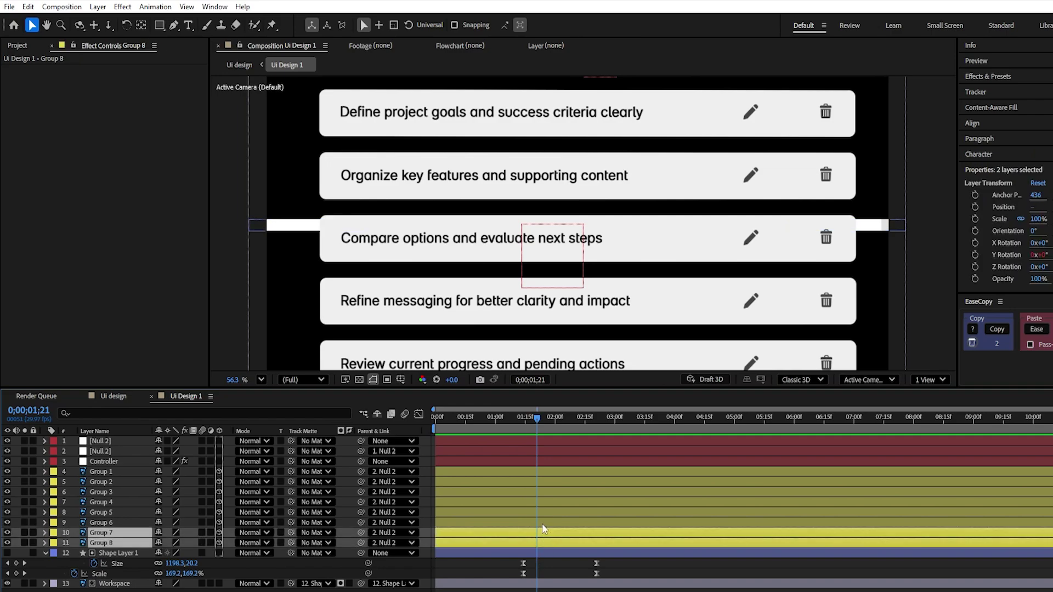
{"action": "key", "text": "alt+bracketright"}
{"action": "left_click", "coordinate": [496, 570]}
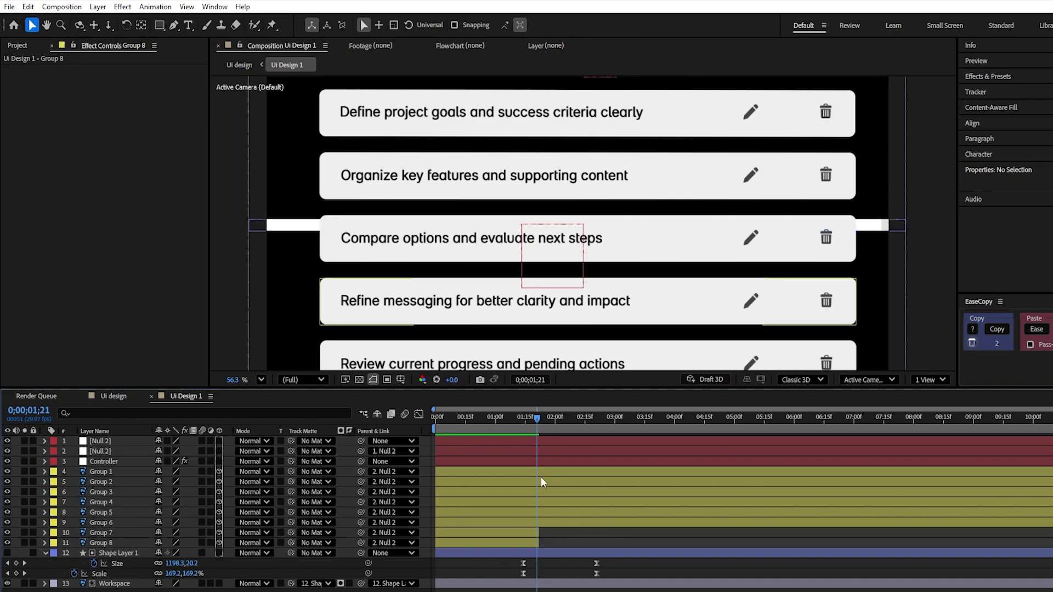
- Steepen Shape Layer 1's Size and Scale speed curve in the Graph Editor to peak near 2;00
{"action": "left_click_drag", "start_coordinate": [545, 422], "coordinate": [593, 423]}
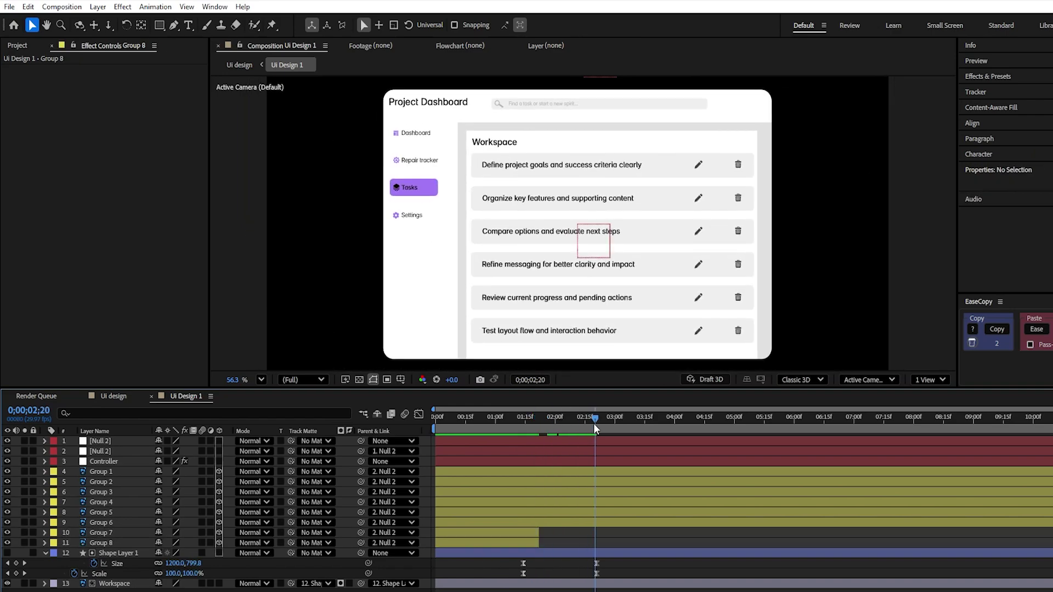
{"action": "left_click", "coordinate": [562, 552]}
{"action": "mouse_move", "coordinate": [620, 567]}
{"action": "left_mouse_down"}
{"action": "mouse_move", "coordinate": [593, 573]}
{"action": "mouse_move", "coordinate": [614, 568]}
{"action": "left_mouse_up"}
{"action": "left_click", "coordinate": [418, 415]}
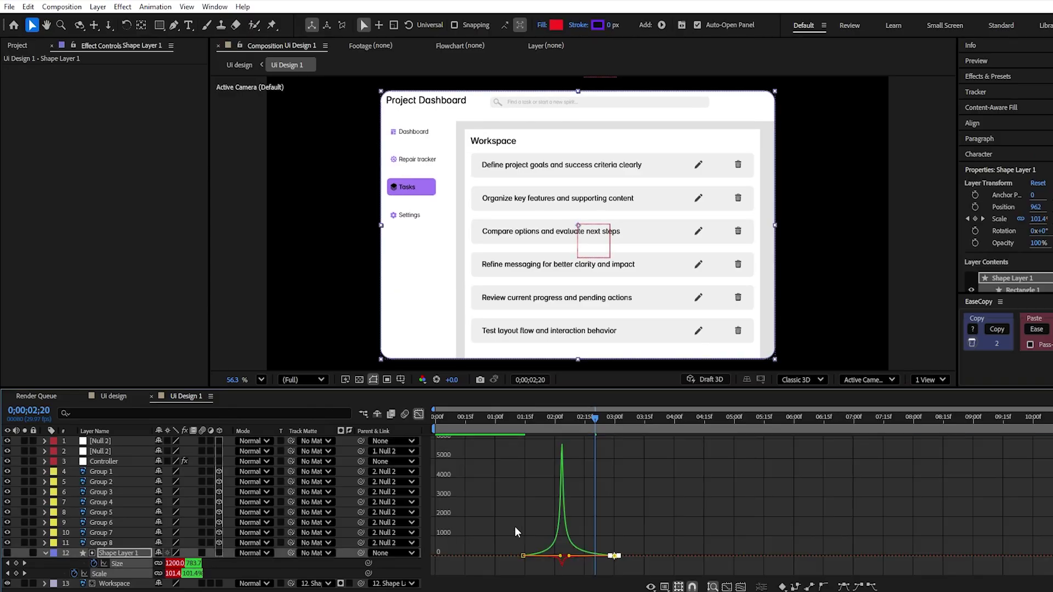
{"action": "left_click_drag", "start_coordinate": [560, 556], "coordinate": [551, 555]}
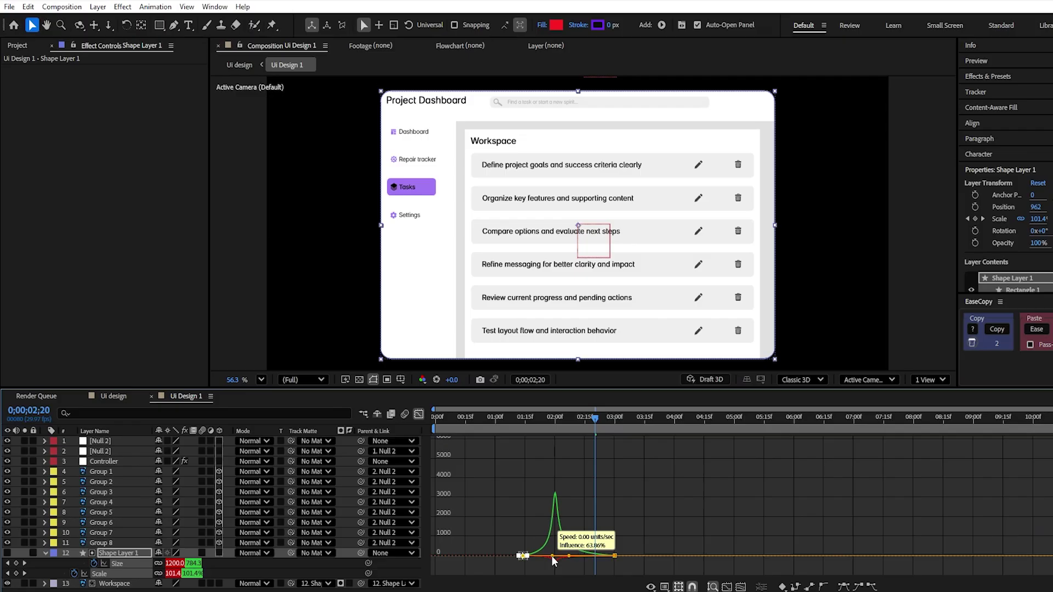
{"action": "left_click_drag", "start_coordinate": [510, 417], "coordinate": [518, 426]}
{"action": "key", "text": "space"}
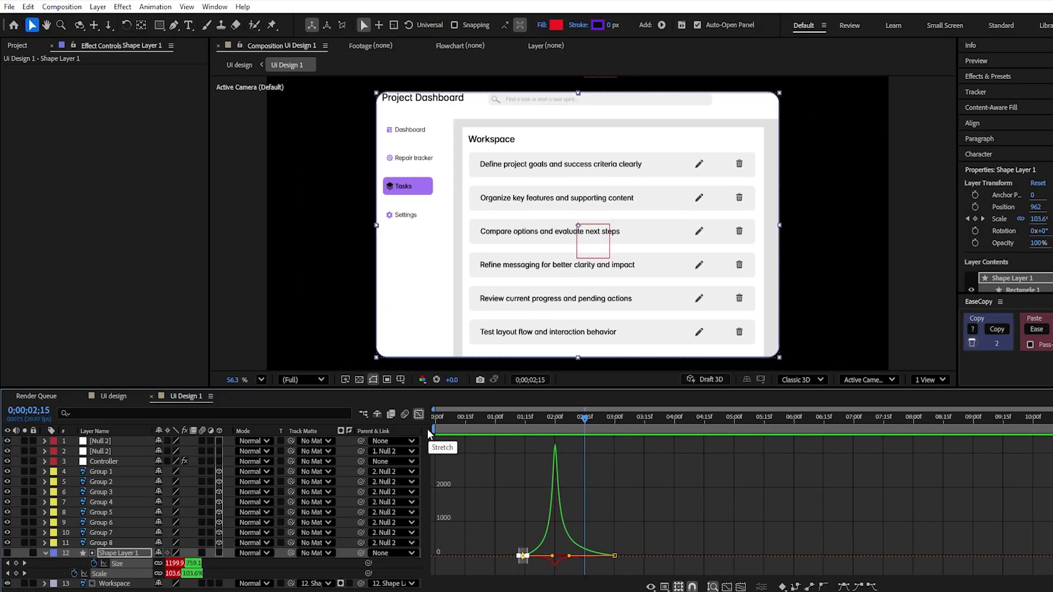
{"action": "left_click", "coordinate": [417, 415]}
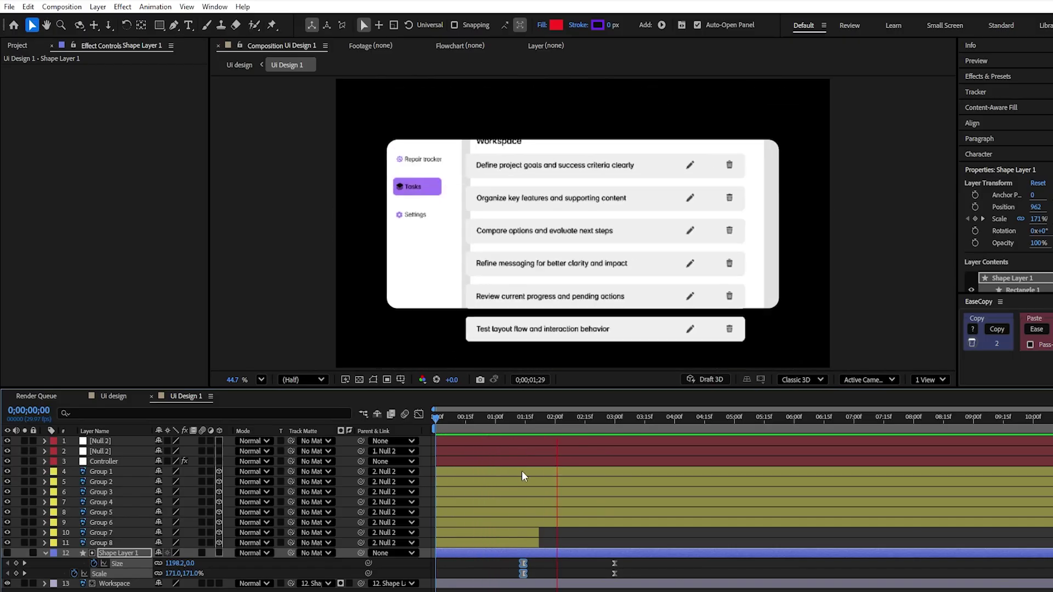
- Duplicate Shape Layer 1 into a visible Shape Layer 2
{"action": "left_click", "coordinate": [571, 537]}
{"action": "left_click", "coordinate": [558, 552]}
{"action": "key", "text": "ctrl+d"}
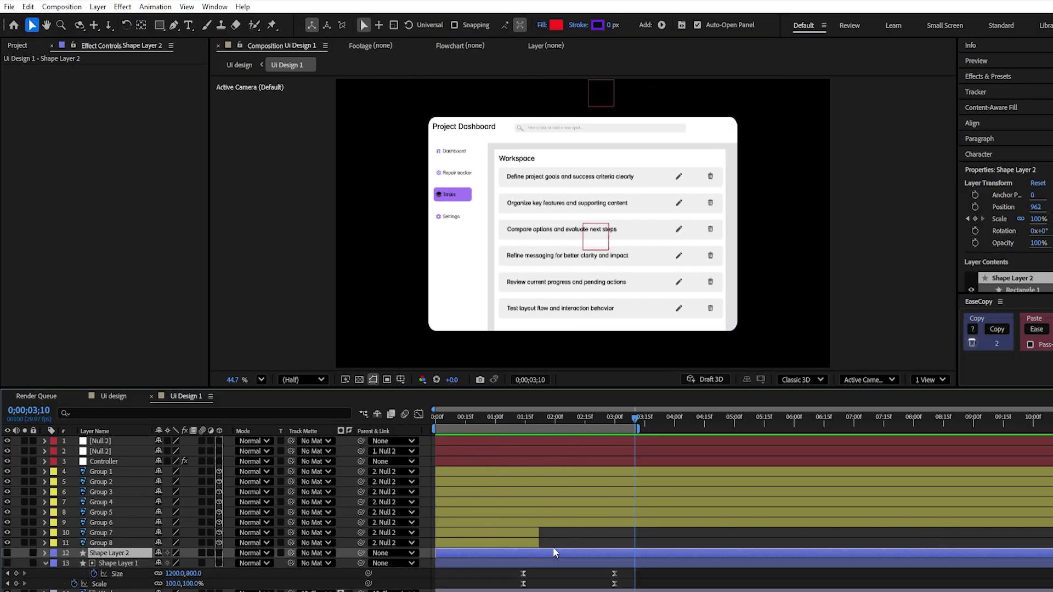
{"action": "left_click", "coordinate": [7, 553]}
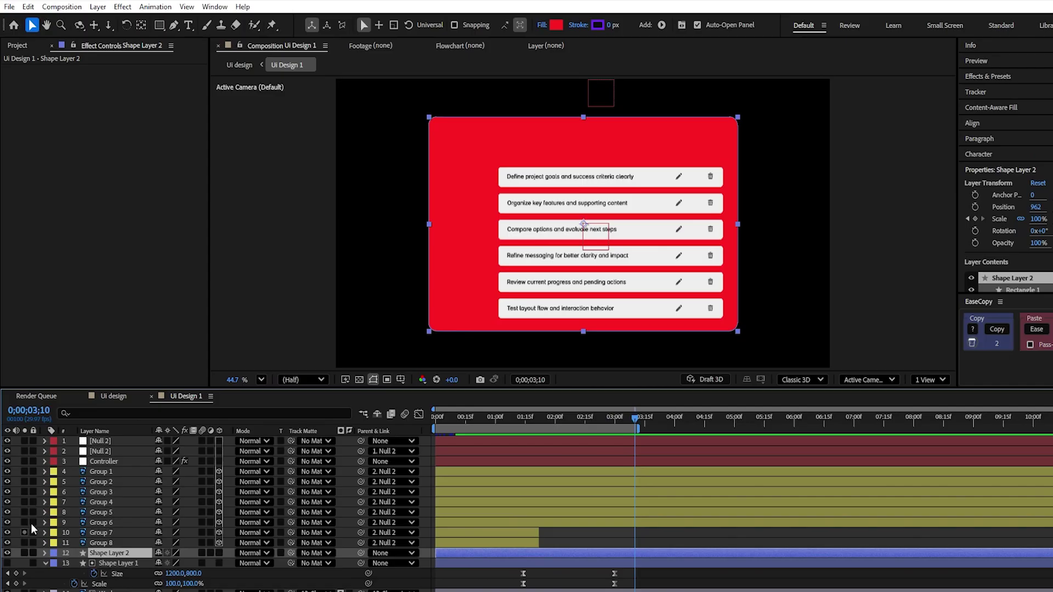
- Set Shape Layer 2's Fill to None and its Stroke width to 10 px
{"action": "left_click", "coordinate": [540, 25]}
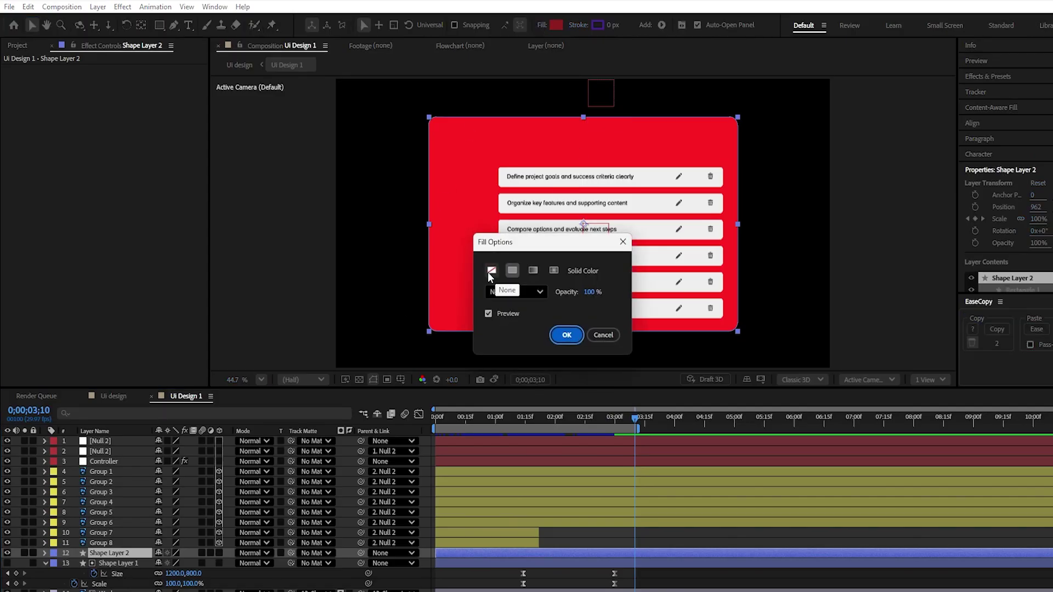
{"action": "left_click", "coordinate": [489, 271]}
{"action": "left_click", "coordinate": [567, 335]}
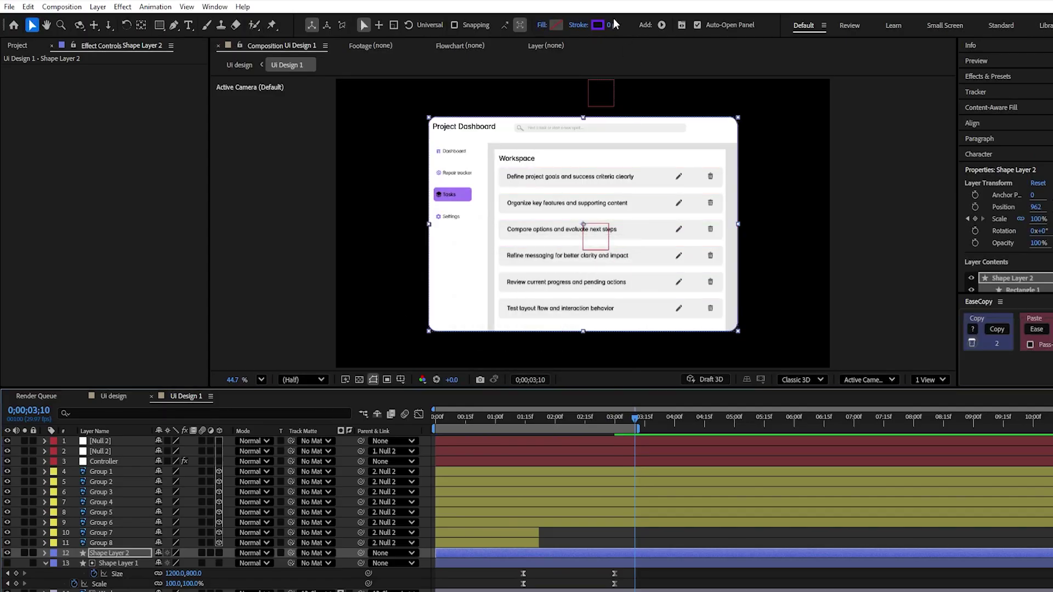
{"action": "left_click", "coordinate": [610, 24]}
{"action": "type", "text": "10"}
{"action": "key", "text": "Return"}
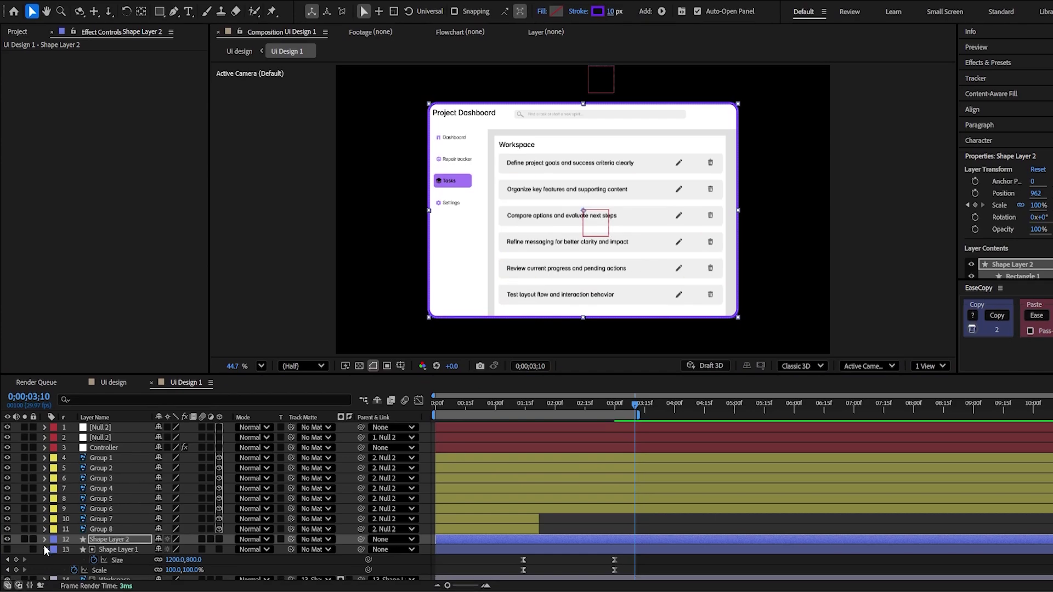
- Add Trim Paths to Shape Layer 2's contents
{"action": "left_click", "coordinate": [45, 553]}
{"action": "left_click", "coordinate": [53, 550]}
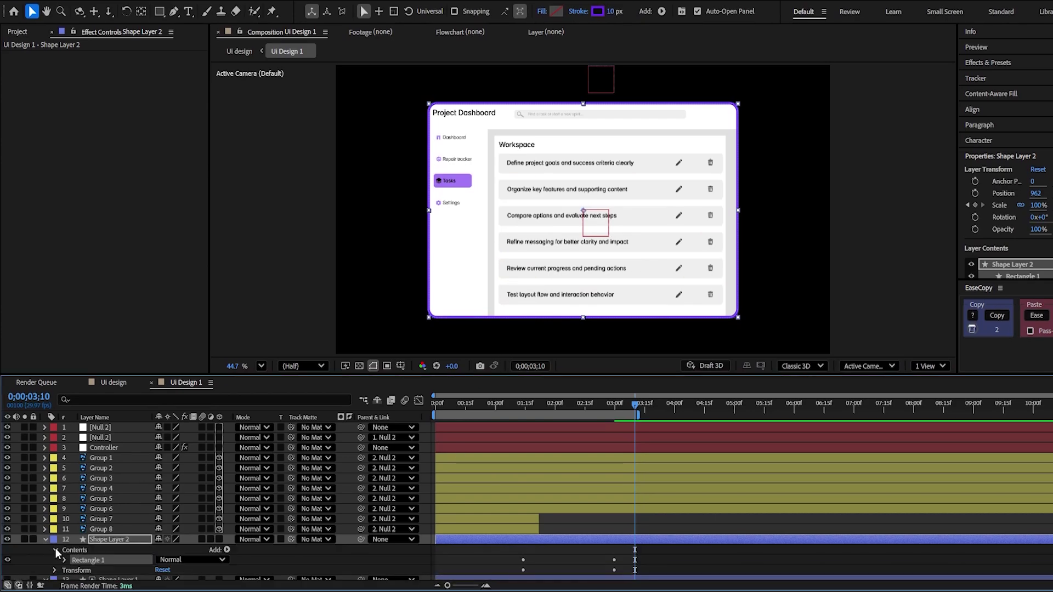
{"action": "left_click", "coordinate": [227, 549]}
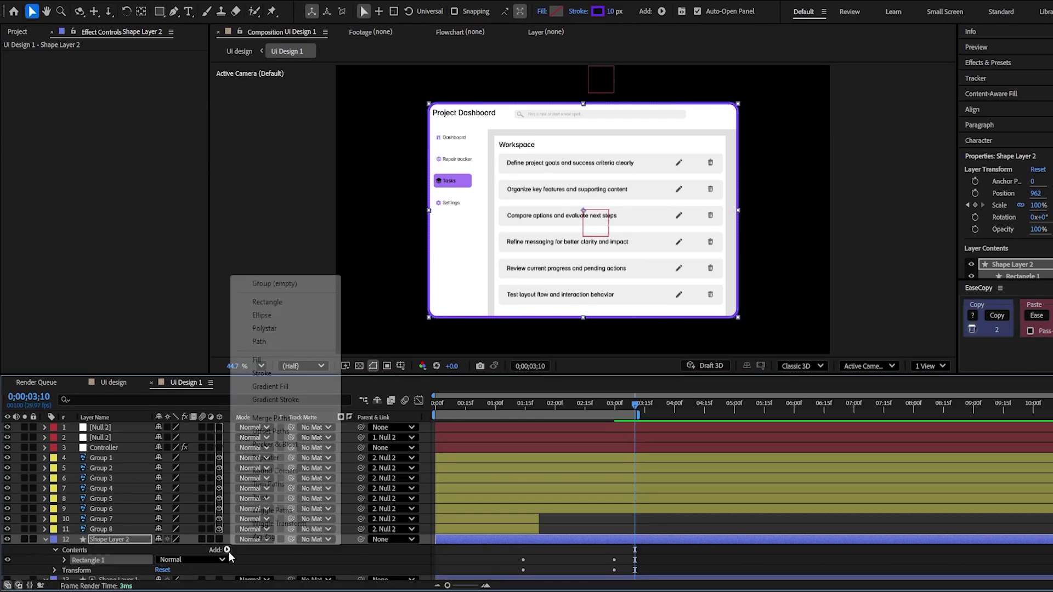
{"action": "left_click", "coordinate": [274, 489]}
{"action": "left_click", "coordinate": [74, 535]}
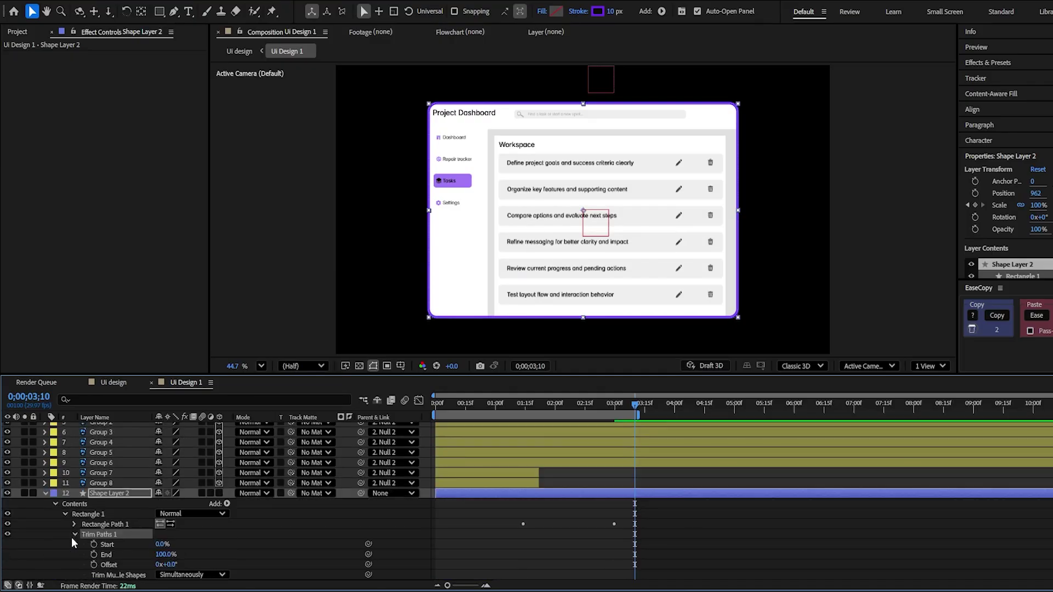
- Set Trim Paths End to 31% and keyframe Offset from 0° to 1x+6.0° at 4;17
{"action": "left_click_drag", "start_coordinate": [164, 558], "coordinate": [129, 564]}
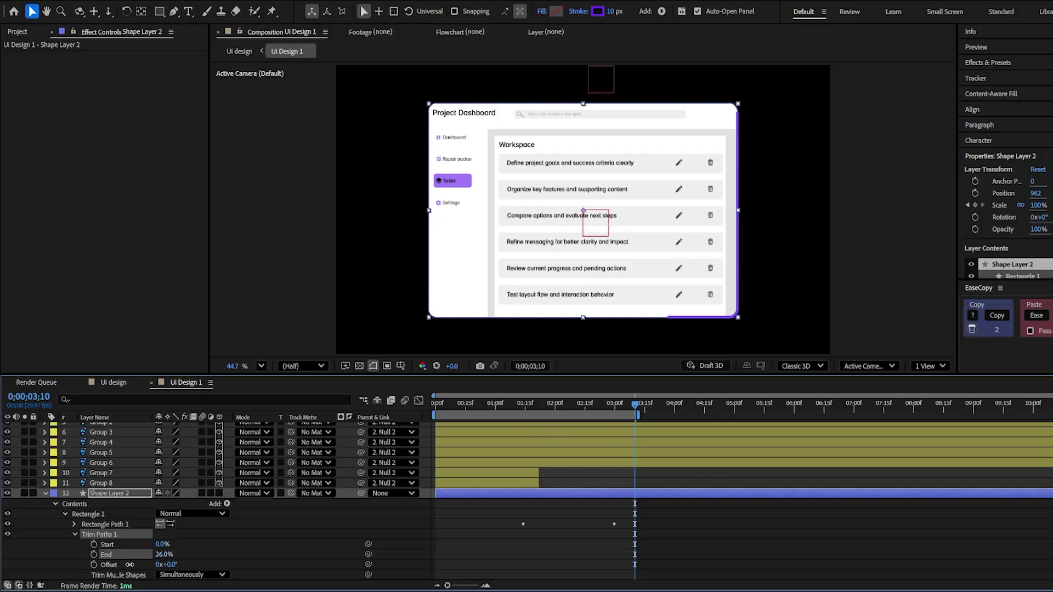
{"action": "left_click", "coordinate": [93, 564]}
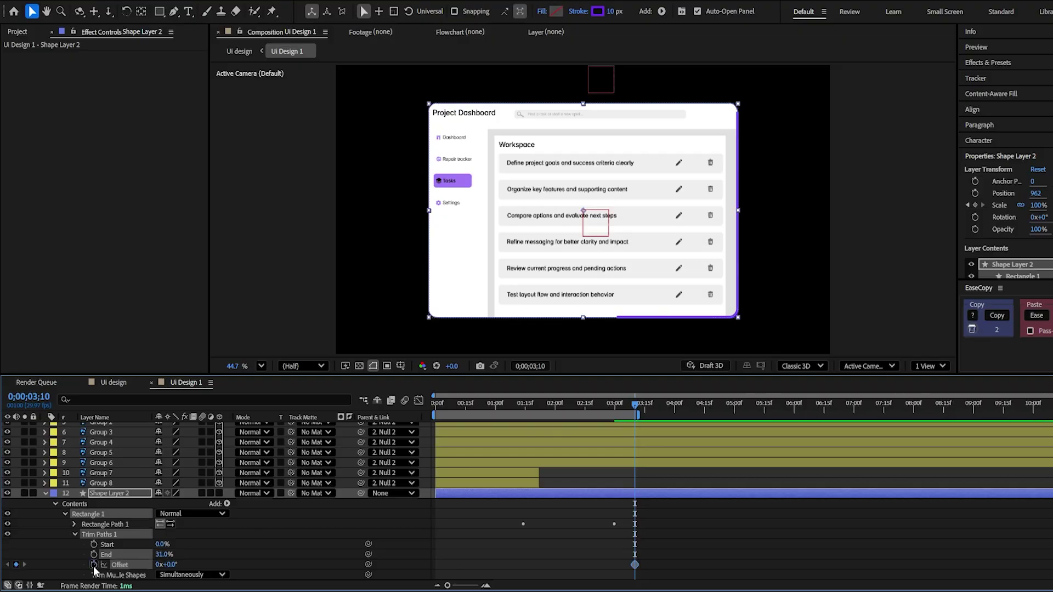
{"action": "left_click_drag", "start_coordinate": [637, 563], "coordinate": [505, 576]}
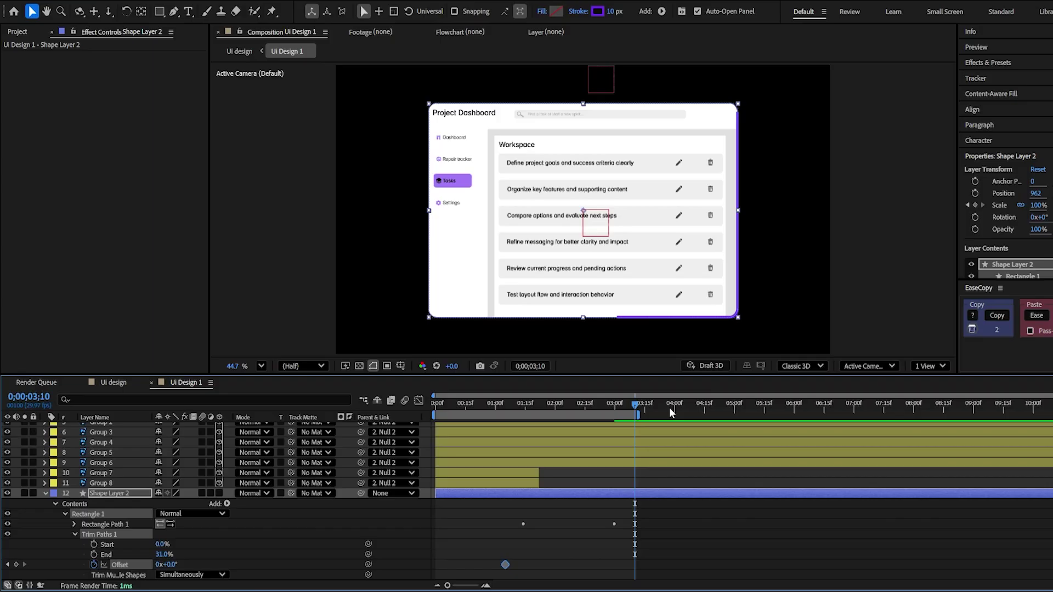
{"action": "left_click_drag", "start_coordinate": [668, 406], "coordinate": [706, 408]}
{"action": "left_click_drag", "start_coordinate": [167, 567], "coordinate": [353, 535]}
{"action": "left_click_drag", "start_coordinate": [520, 411], "coordinate": [575, 414]}
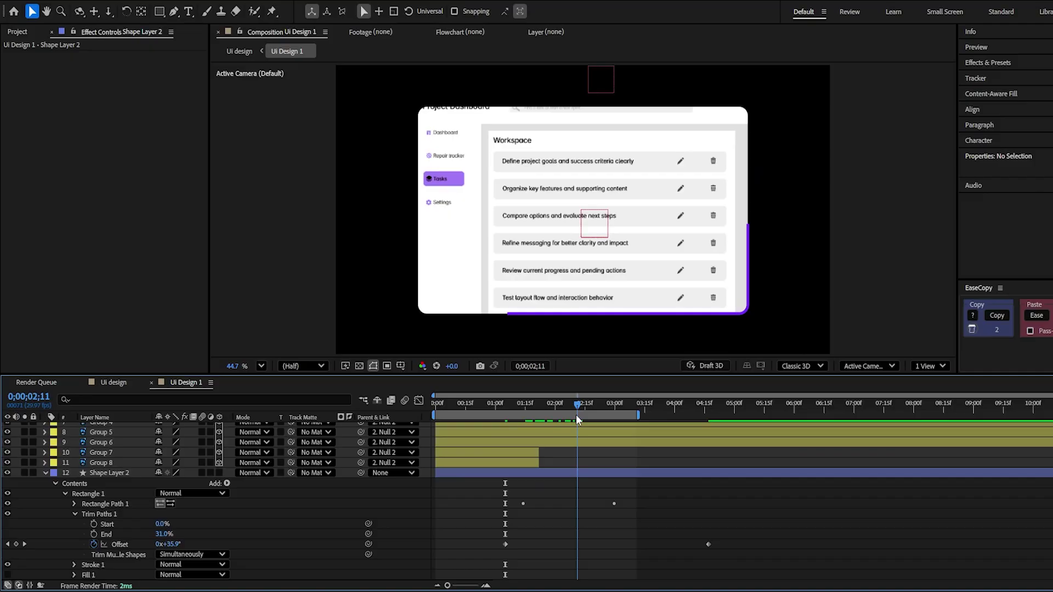
- Keyframe the outline's Stroke Width from 0 at 1;05 to 10 at 2;11
{"action": "left_click", "coordinate": [74, 565]}
{"action": "scroll", "coordinate": [97, 528], "scroll_direction": "down", "scroll_amount": 4}
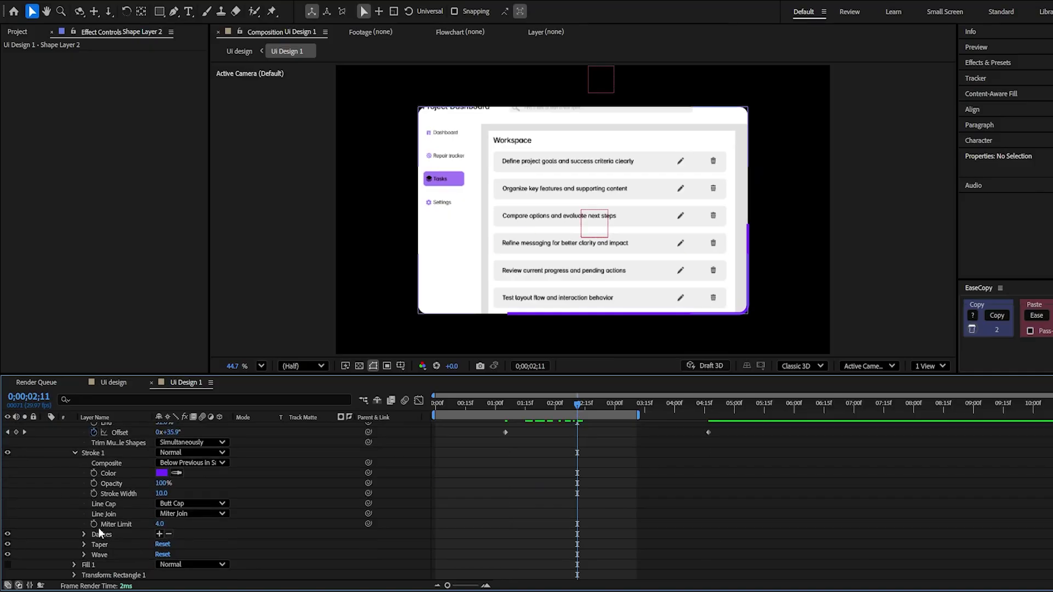
{"action": "left_click", "coordinate": [94, 494]}
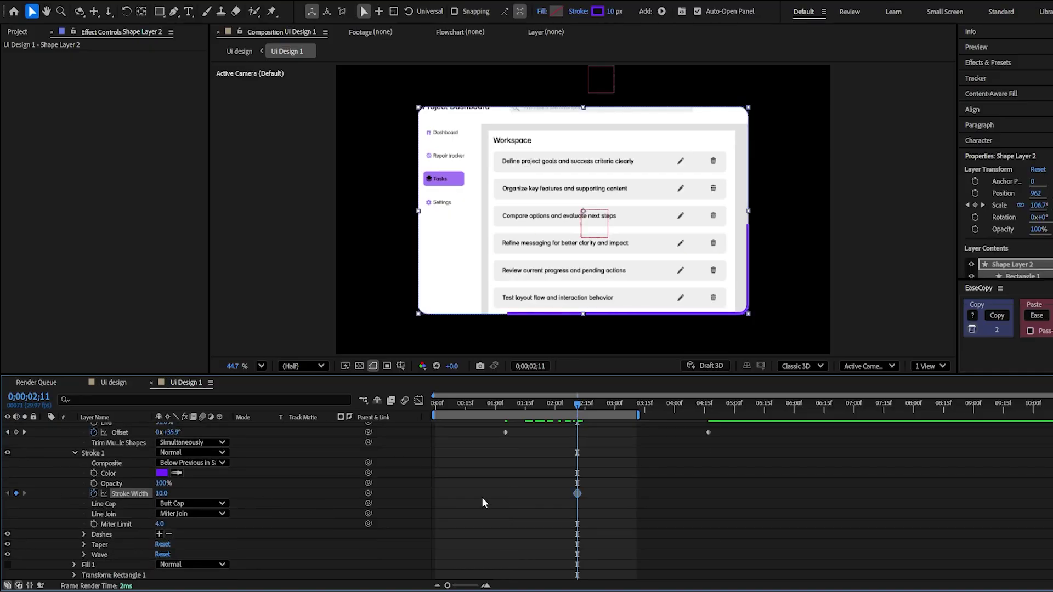
{"action": "left_click_drag", "start_coordinate": [522, 409], "coordinate": [506, 416]}
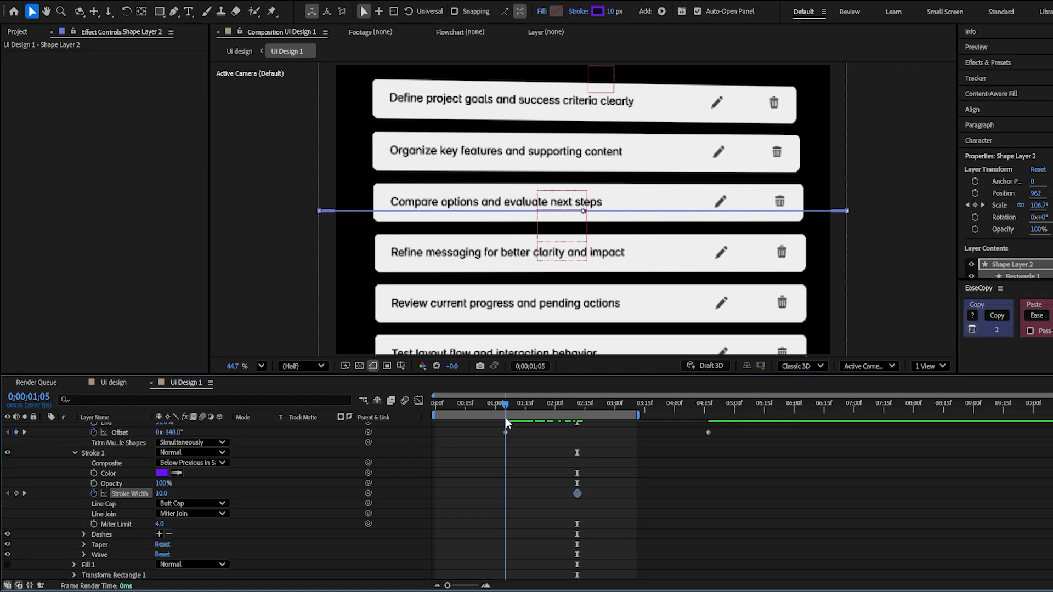
{"action": "left_click_drag", "start_coordinate": [157, 495], "coordinate": [78, 499]}
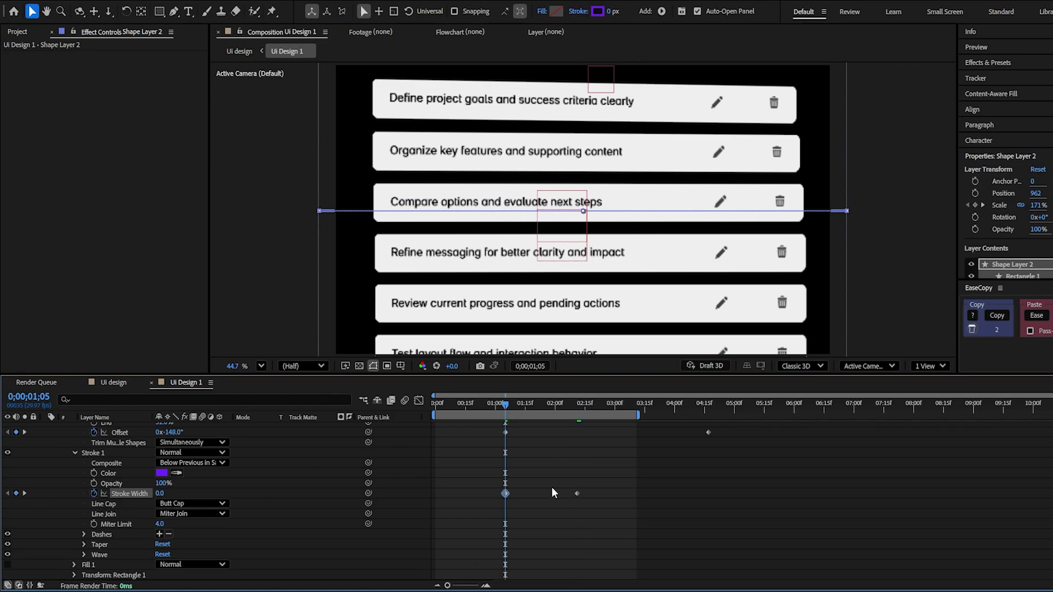
- Taper the stroke with Start Length 81% and End Length 86%
{"action": "left_click", "coordinate": [83, 544]}
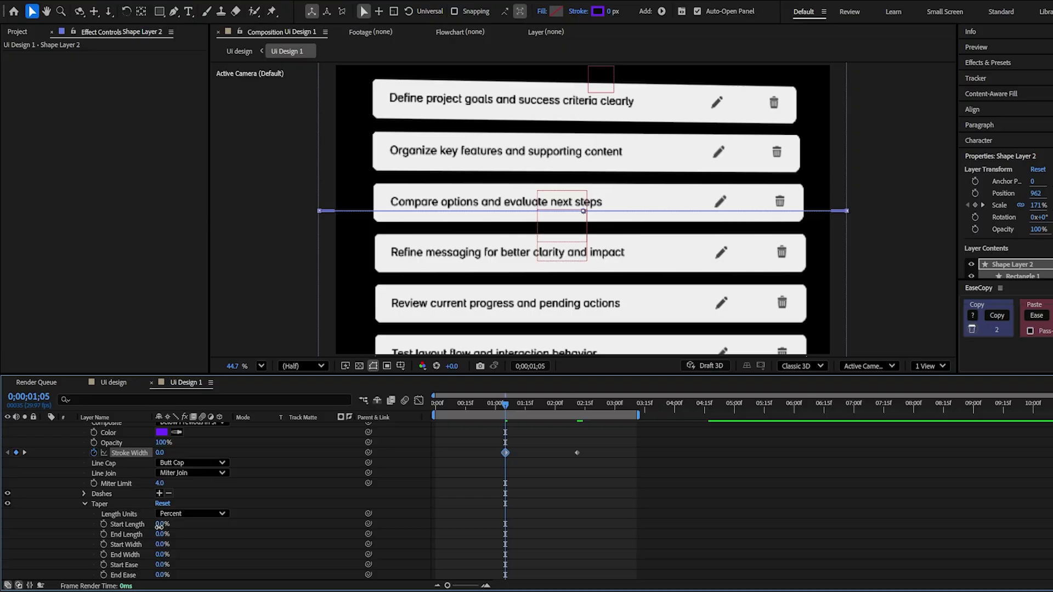
{"action": "left_click_drag", "start_coordinate": [158, 525], "coordinate": [203, 524]}
{"action": "left_click_drag", "start_coordinate": [162, 534], "coordinate": [230, 539]}
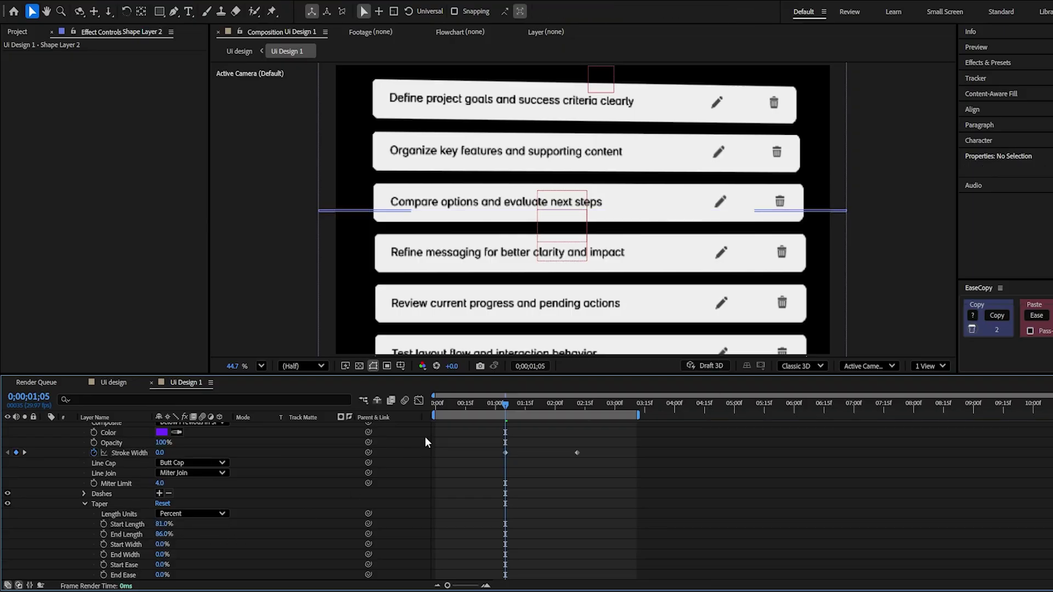
- Solo Shape Layer 2 to scrub its trim animation, then unsolo it
{"action": "scroll", "coordinate": [542, 458], "scroll_direction": "up", "scroll_amount": 5}
{"action": "left_click", "coordinate": [534, 442]}
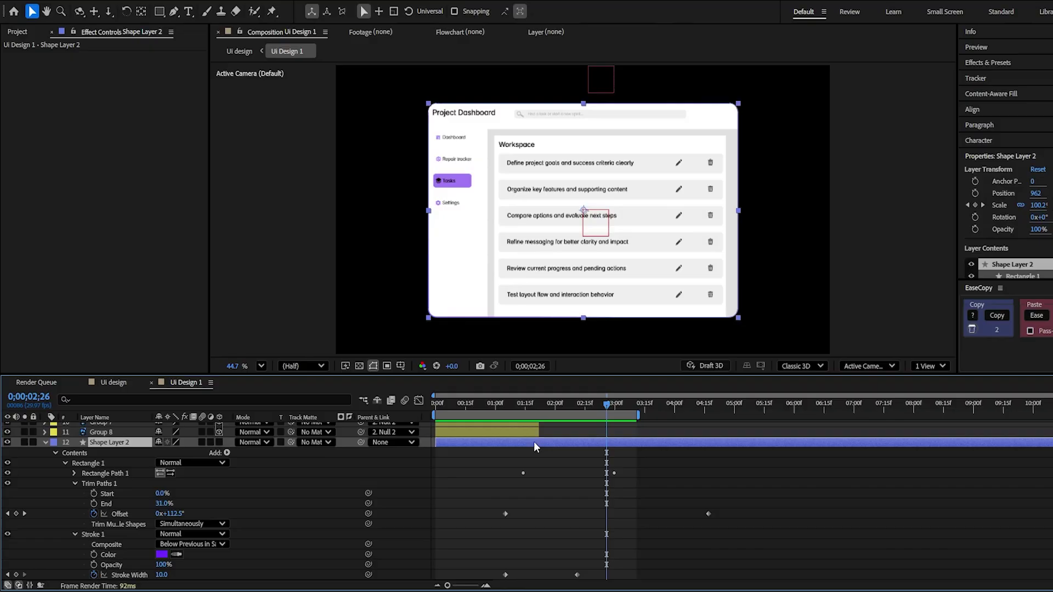
{"action": "scroll", "coordinate": [540, 321], "scroll_direction": "up", "scroll_amount": 2}
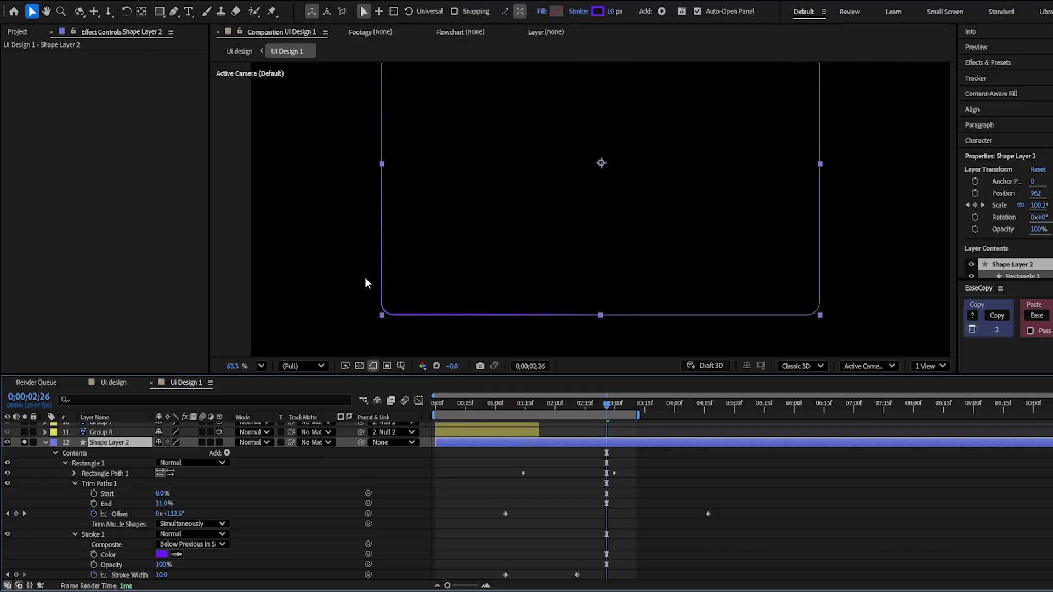
{"action": "left_click", "coordinate": [534, 501]}
{"action": "left_click_drag", "start_coordinate": [530, 404], "coordinate": [589, 433]}
{"action": "left_click", "coordinate": [24, 442]}
{"action": "scroll", "coordinate": [540, 260], "scroll_direction": "down", "scroll_amount": 1}
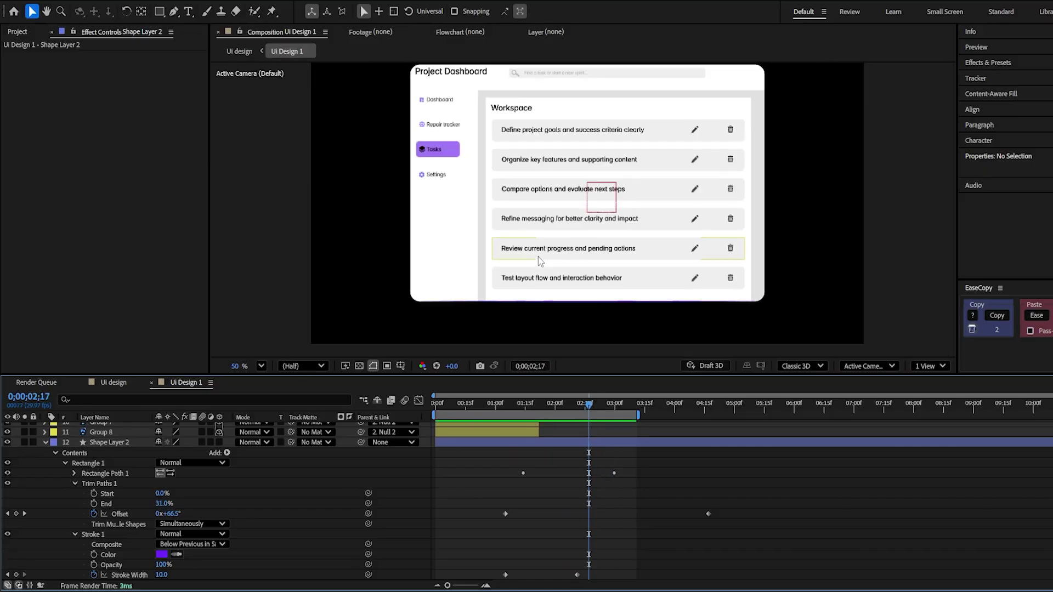
{"action": "mouse_move", "coordinate": [549, 408]}
{"action": "left_mouse_down"}
{"action": "mouse_move", "coordinate": [513, 423]}
{"action": "mouse_move", "coordinate": [556, 422]}
{"action": "left_mouse_up"}
- Add a Drop Shadow layer style to the Workspace layer
{"action": "key", "text": "ctrl+a"}
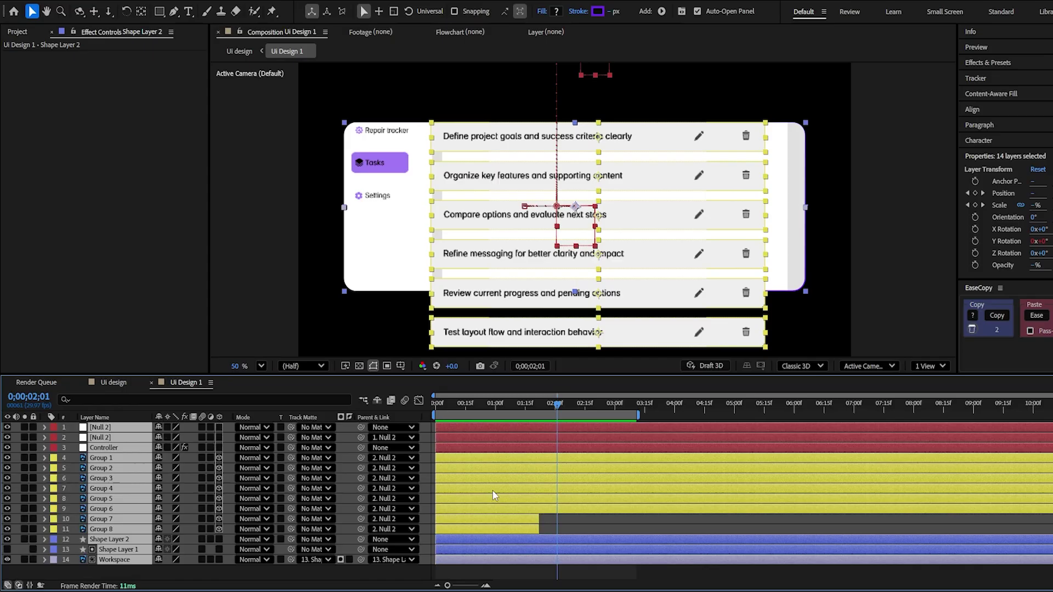
{"action": "left_click", "coordinate": [504, 558]}
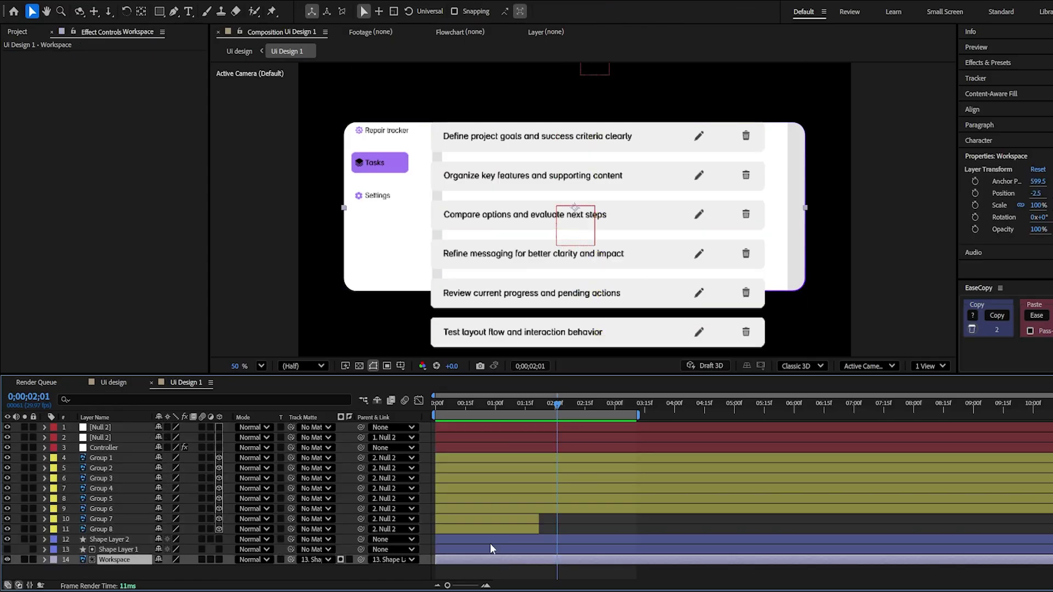
{"action": "left_click", "coordinate": [358, 366]}
{"action": "right_click", "coordinate": [118, 559]}
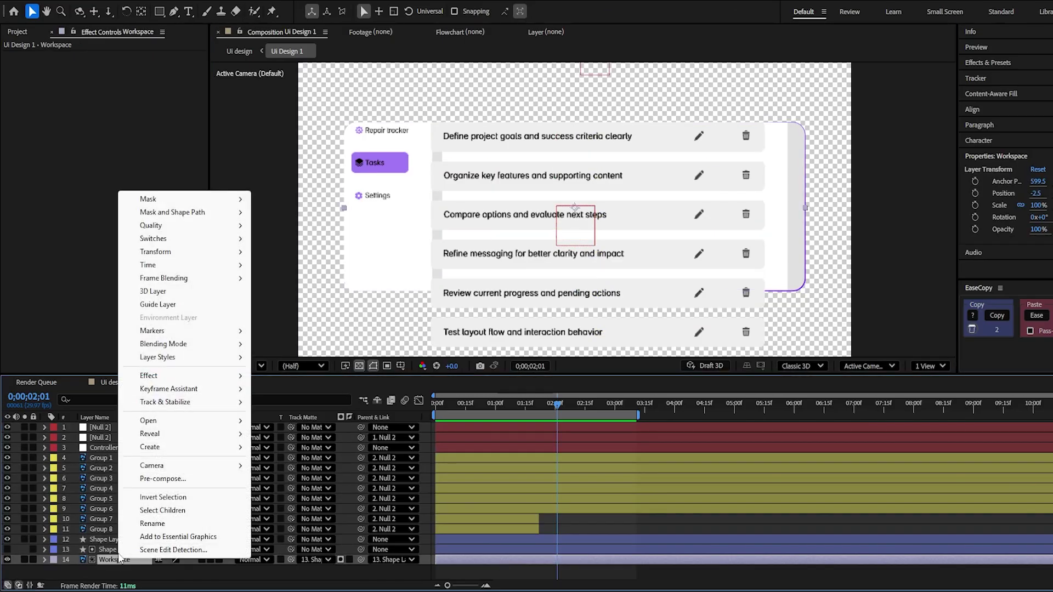
{"action": "mouse_move", "coordinate": [165, 357]}
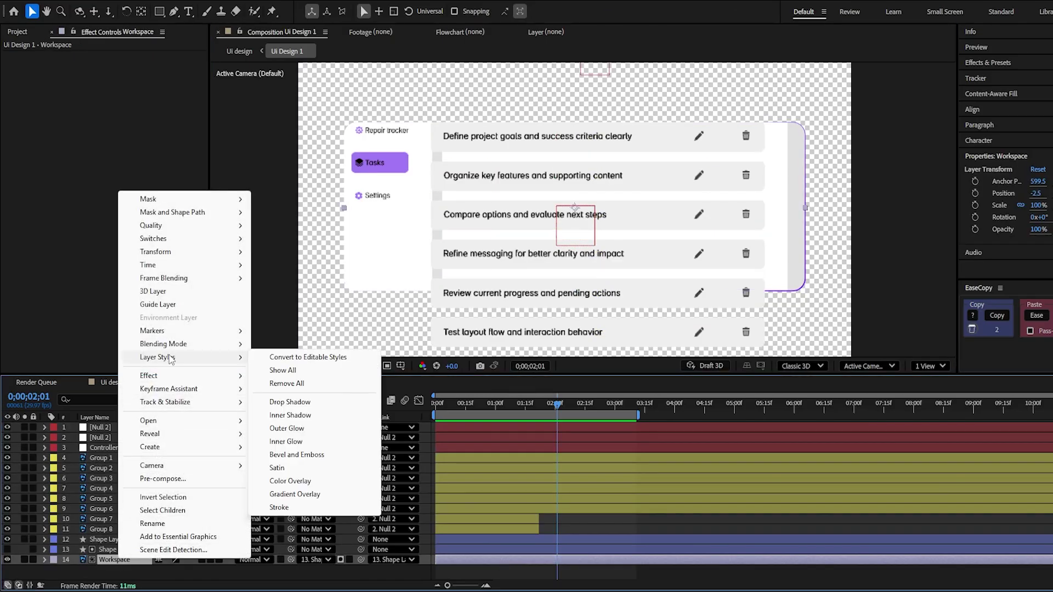
{"action": "left_click", "coordinate": [301, 402]}
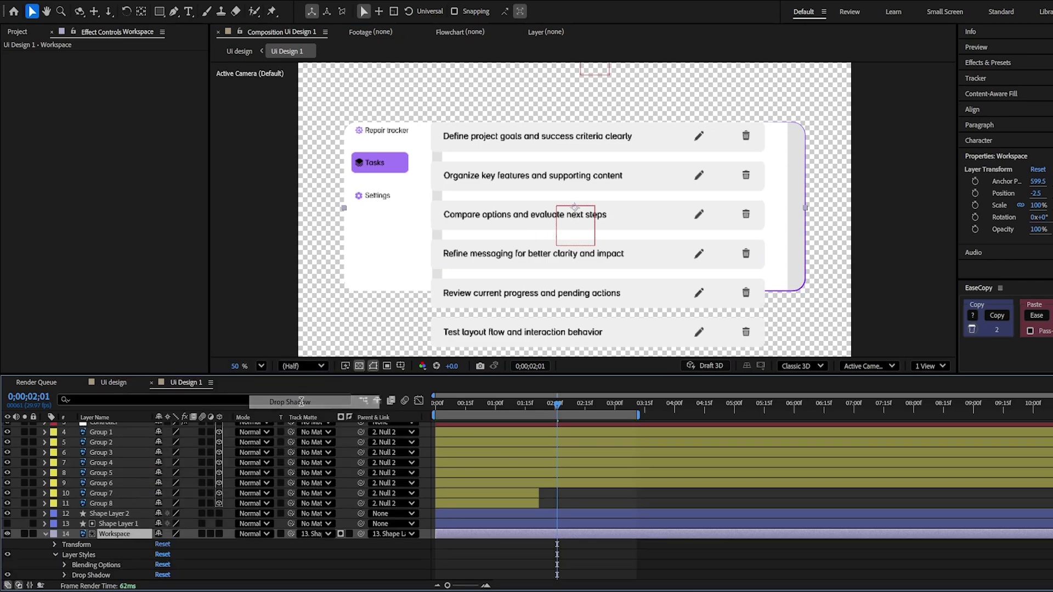
- Set the drop shadow to distance 21, dark purple colour, and 48% opacity
{"action": "left_click", "coordinate": [64, 575]}
{"action": "left_click_drag", "start_coordinate": [159, 534], "coordinate": [188, 552]}
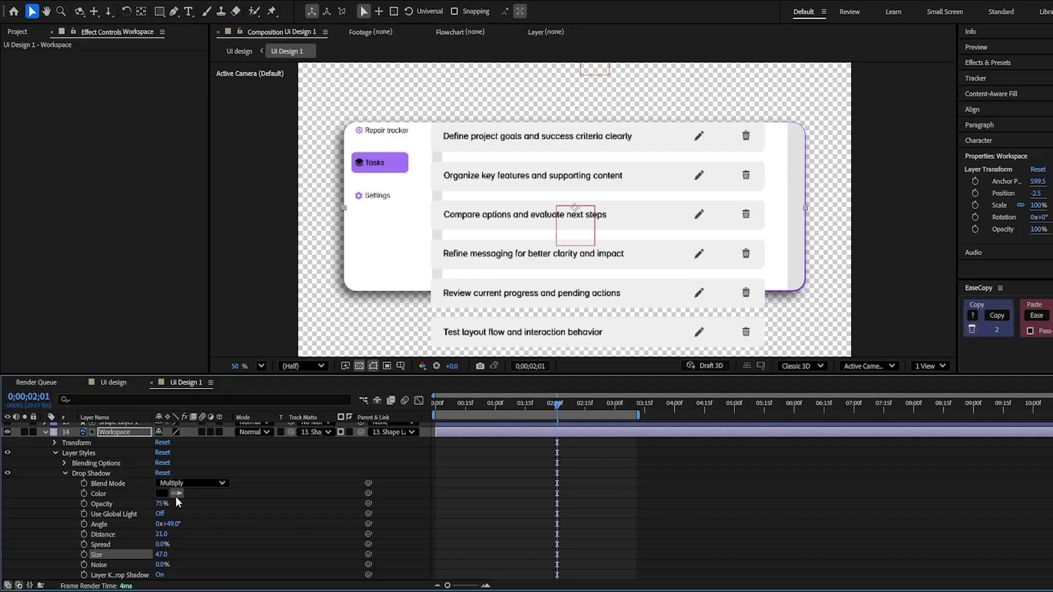
{"action": "left_click", "coordinate": [395, 162]}
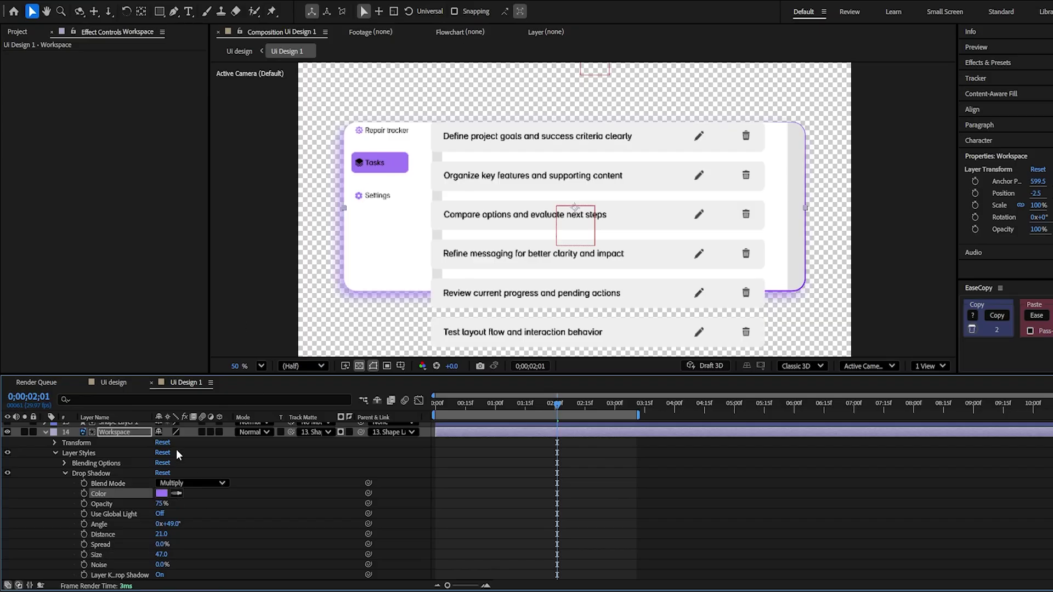
{"action": "left_click", "coordinate": [161, 494]}
{"action": "left_click_drag", "start_coordinate": [524, 282], "coordinate": [587, 320]}
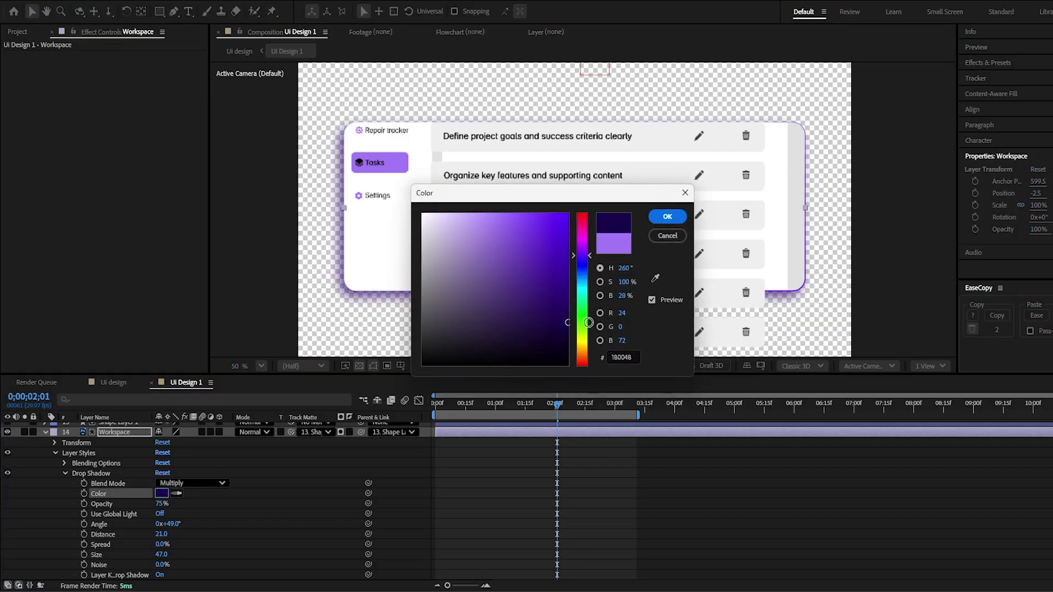
{"action": "left_click", "coordinate": [665, 216]}
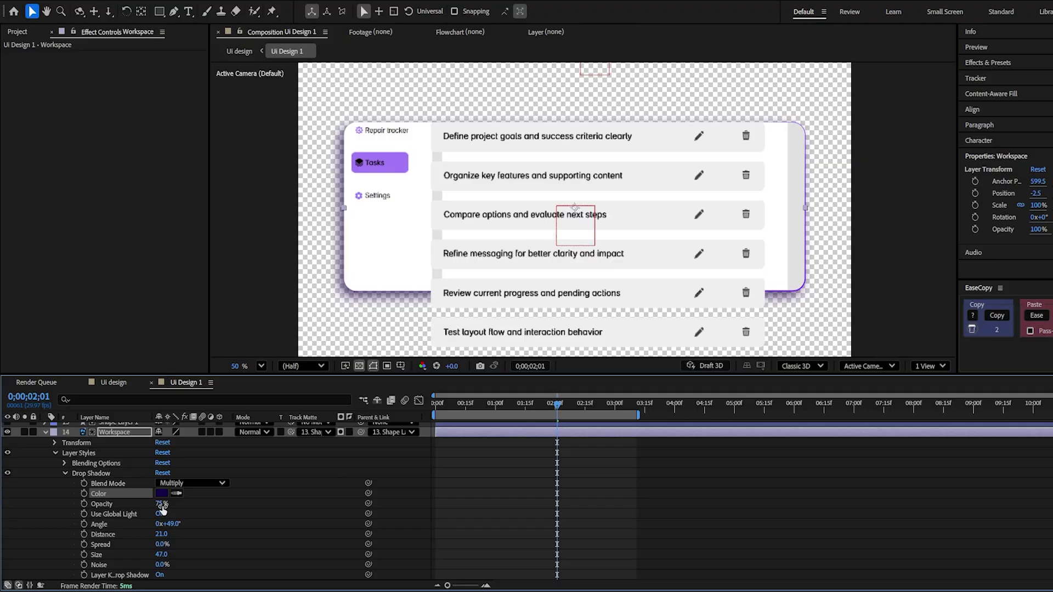
{"action": "left_click_drag", "start_coordinate": [162, 506], "coordinate": [147, 512]}
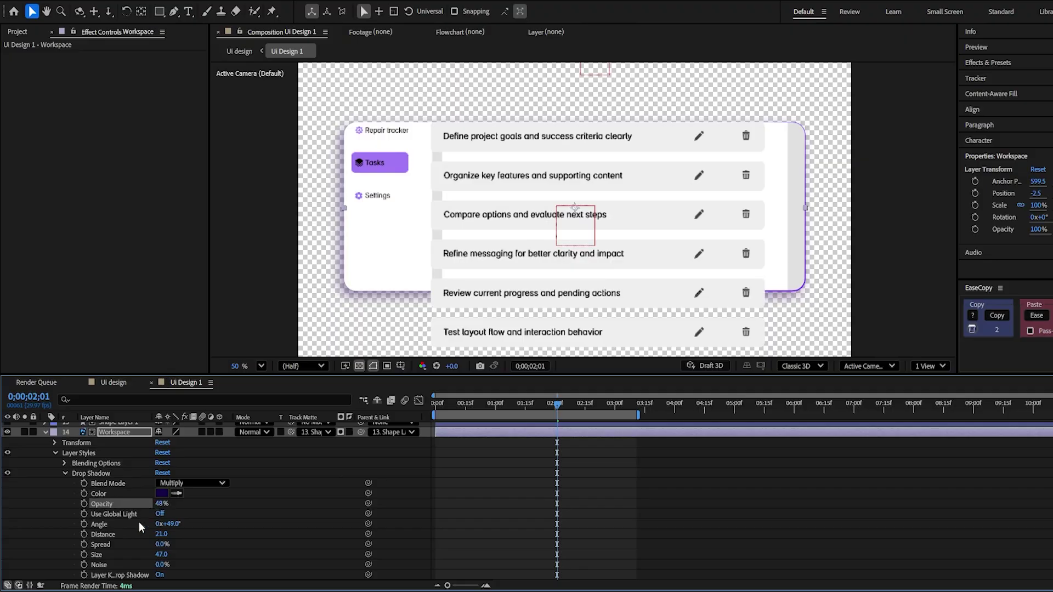
- Collapse all expanded layer properties and deselect the layers
{"action": "left_click", "coordinate": [244, 543]}
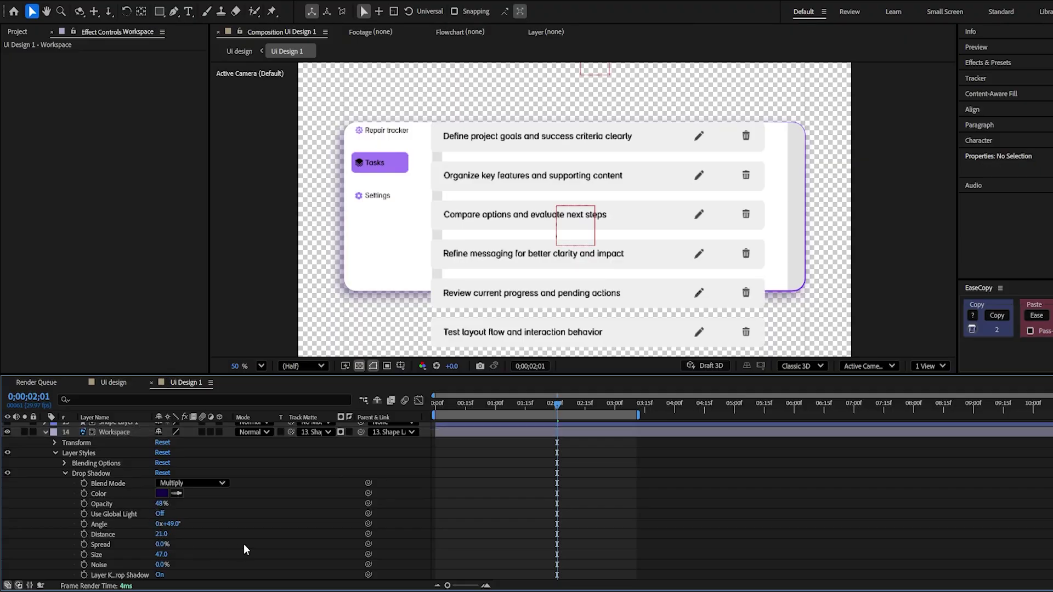
{"action": "scroll", "coordinate": [501, 524], "scroll_direction": "up", "scroll_amount": 2}
{"action": "key", "text": "ctrl+a"}
{"action": "key", "text": "ctrl+grave"}
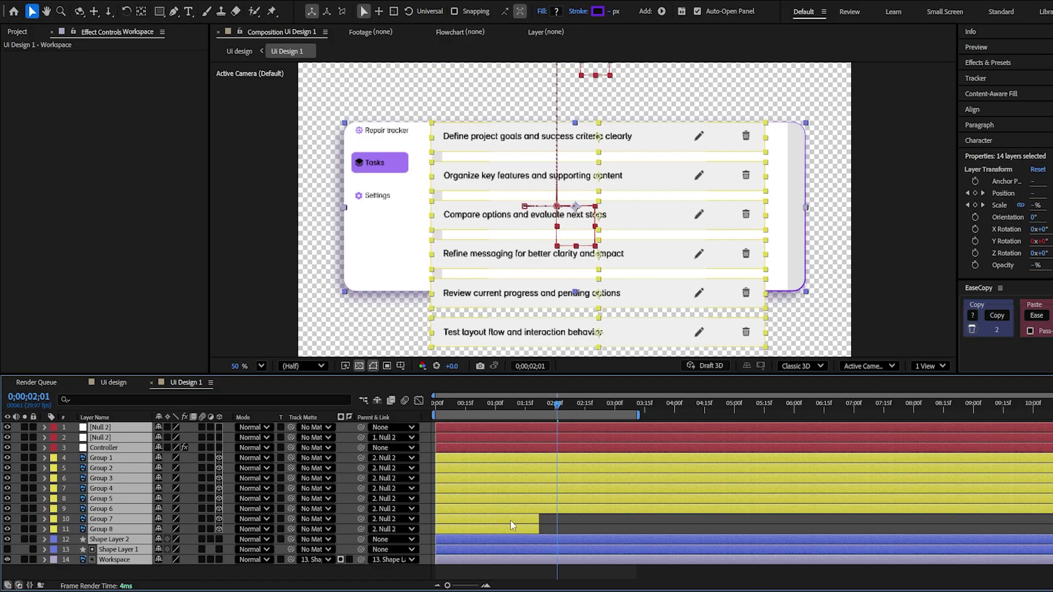
{"action": "left_click", "coordinate": [565, 519]}
- Hide the transparency grid, preview the task-card animation, and go to the Ui design comp
{"action": "left_click", "coordinate": [358, 369]}
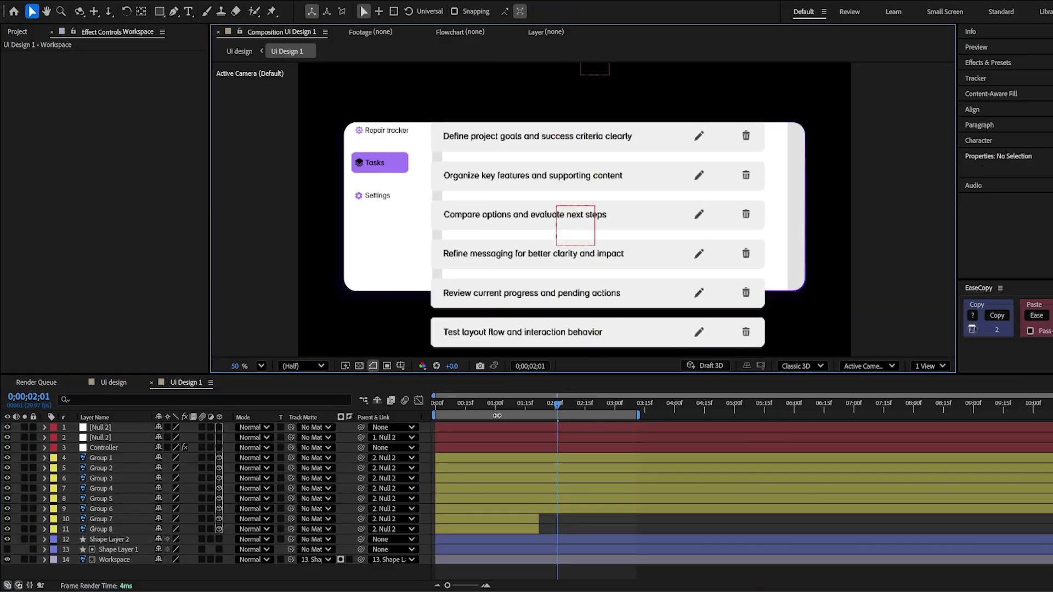
{"action": "key", "text": "space"}
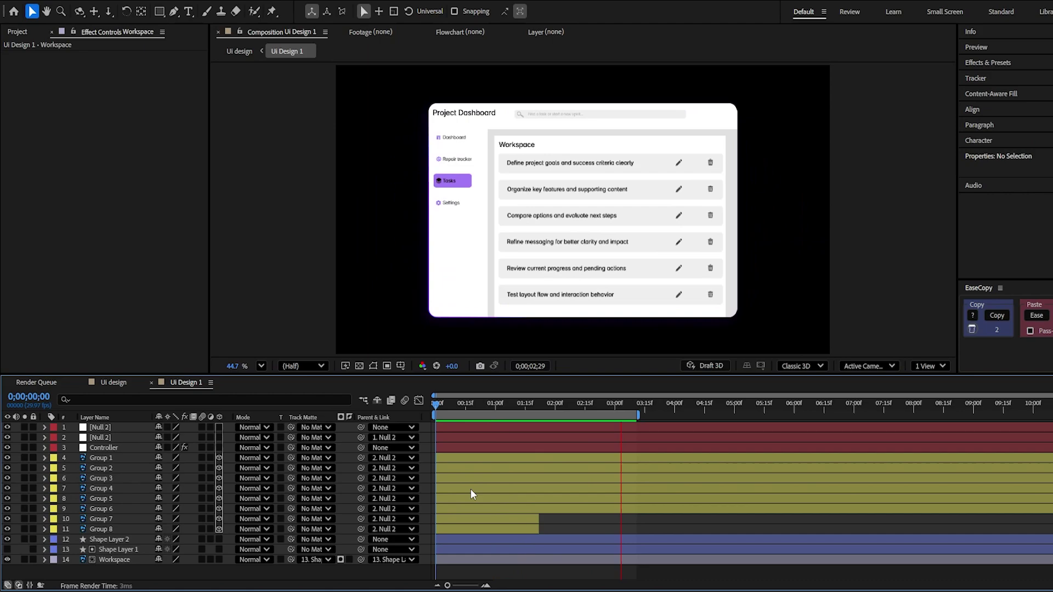
{"action": "left_click", "coordinate": [113, 382]}
- At 3;17, turn off collapse transformations and make Ui Design 1 and 2 3D layers
{"action": "left_click_drag", "start_coordinate": [457, 404], "coordinate": [648, 423]}
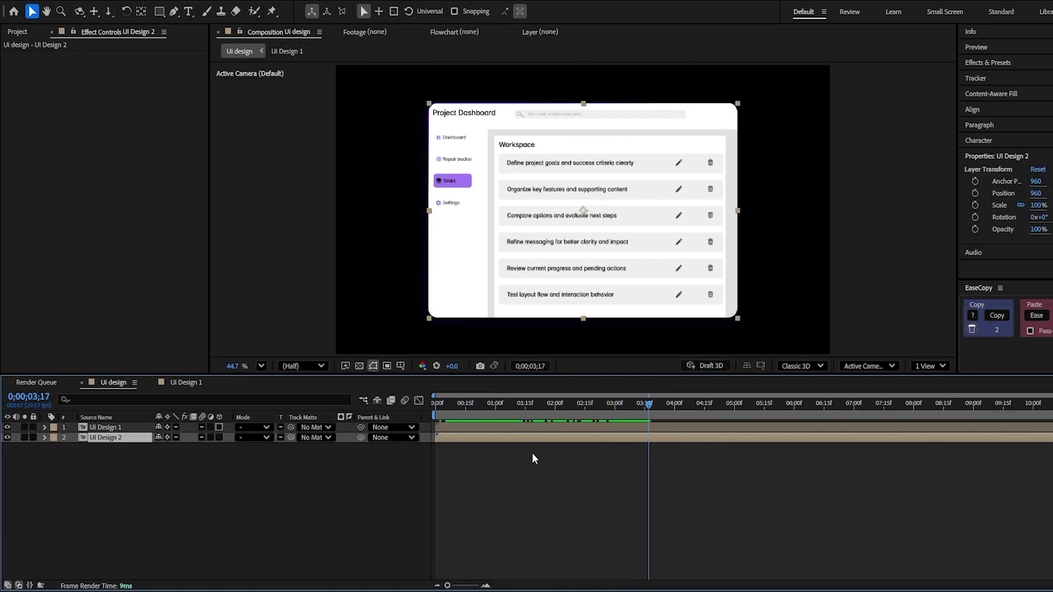
{"action": "left_click_drag", "start_coordinate": [168, 429], "coordinate": [163, 442]}
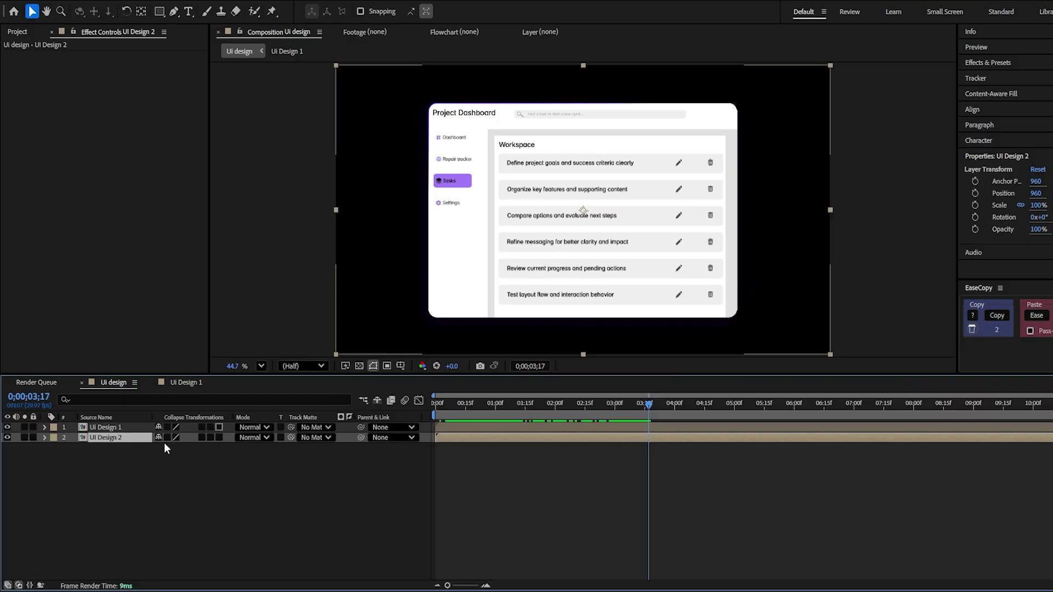
{"action": "left_click", "coordinate": [108, 425], "text": "shift"}
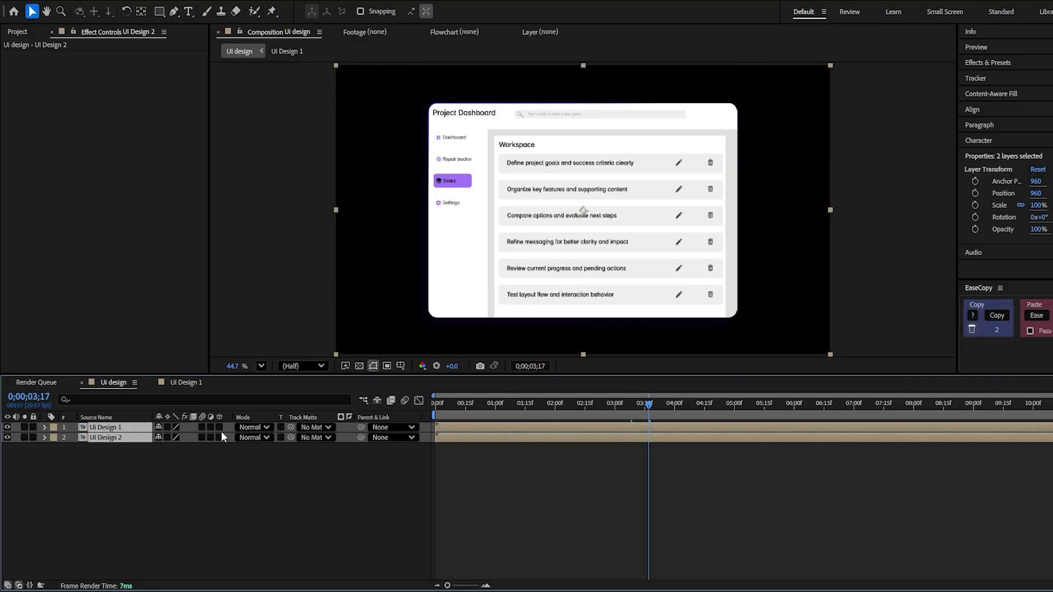
{"action": "left_click", "coordinate": [219, 433]}
- Move UI Design 2's anchor point to its right edge and fit the composition in view
{"action": "left_click", "coordinate": [127, 441]}
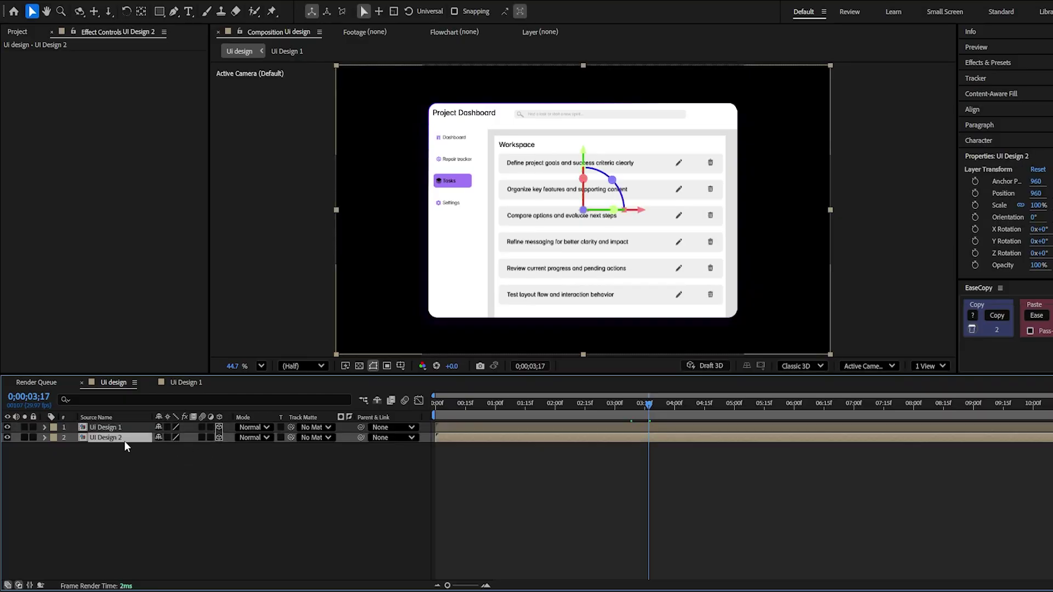
{"action": "left_click", "coordinate": [141, 11]}
{"action": "scroll", "coordinate": [668, 218], "scroll_direction": "up", "scroll_amount": 2}
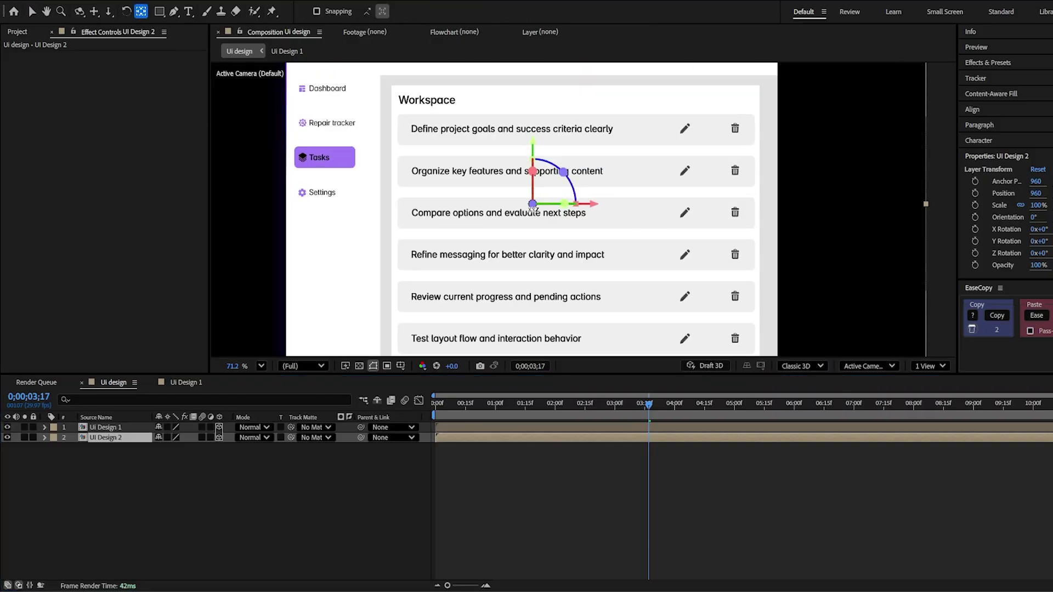
{"action": "left_click_drag", "start_coordinate": [532, 205], "coordinate": [777, 201]}
{"action": "left_click", "coordinate": [259, 365]}
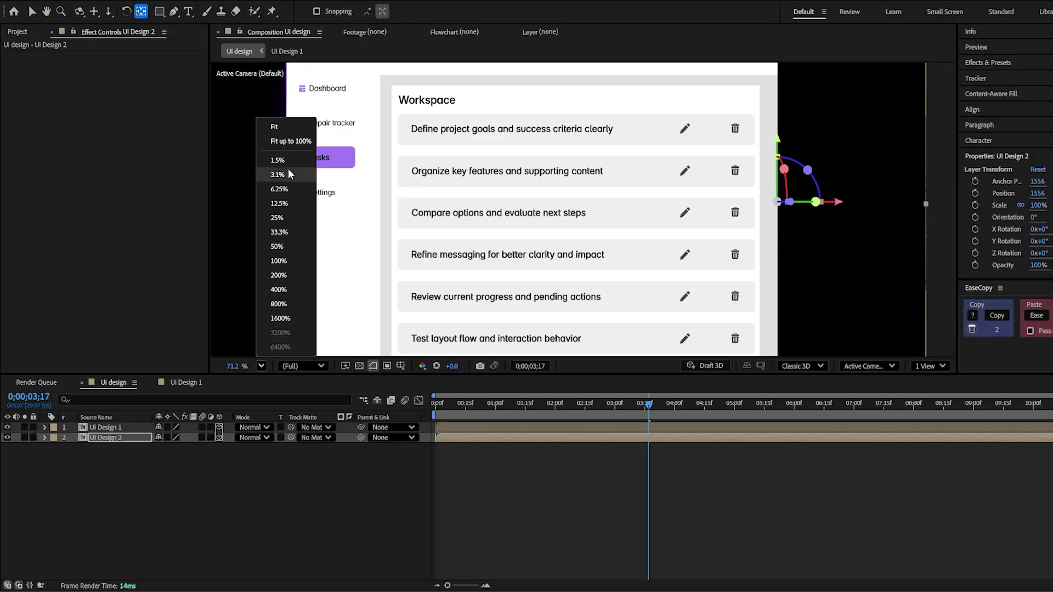
{"action": "left_click", "coordinate": [301, 126]}
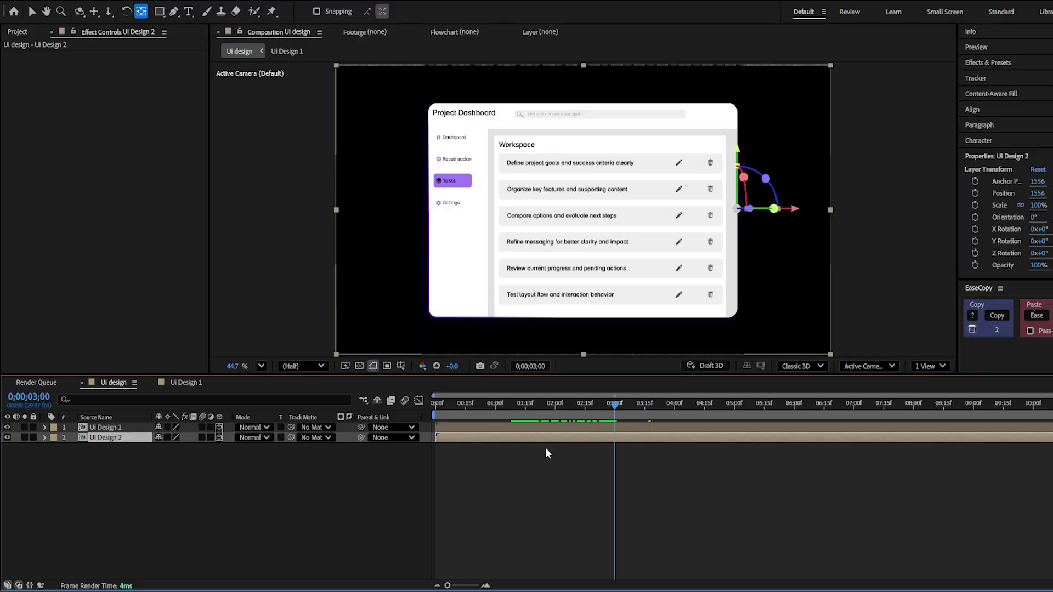
- Set UI Design 2's Y Rotation to 110°
{"action": "key", "text": "r"}
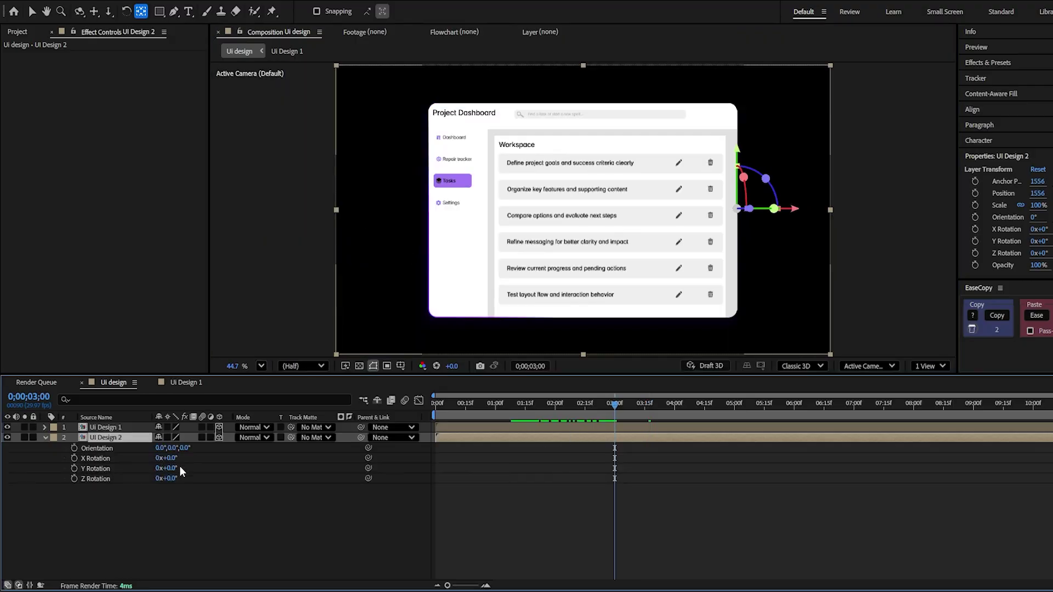
{"action": "mouse_move", "coordinate": [176, 469]}
{"action": "left_mouse_down"}
{"action": "mouse_move", "coordinate": [240, 467]}
{"action": "mouse_move", "coordinate": [184, 473]}
{"action": "left_mouse_up"}
{"action": "type", "text": "110"}
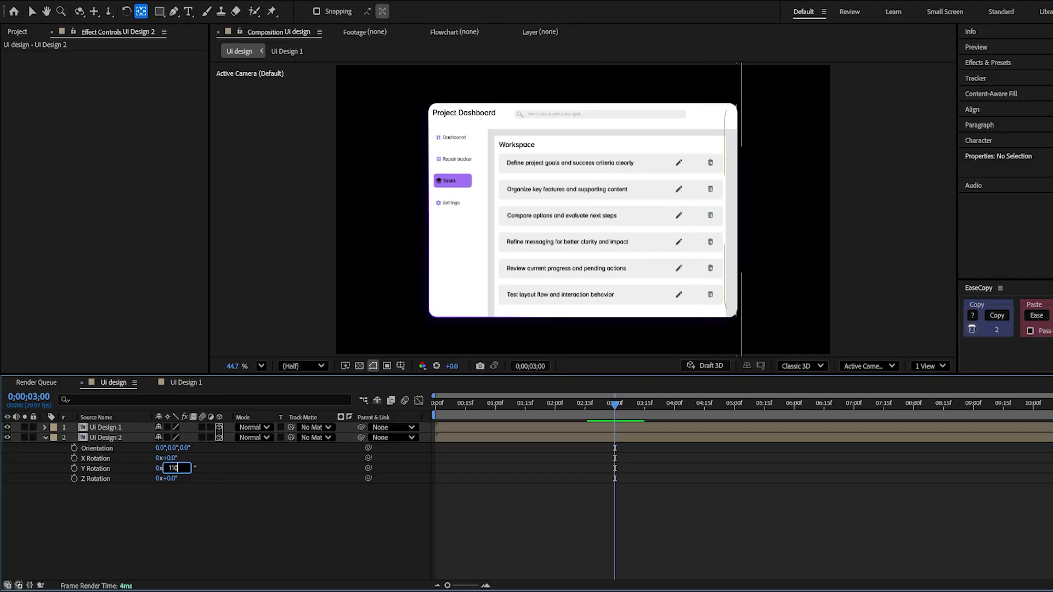
{"action": "key", "text": "Return"}
- Add a 3D null (Null 3) and parent Ui Design 1 and Ui Design 2 to it
{"action": "right_click", "coordinate": [267, 511]}
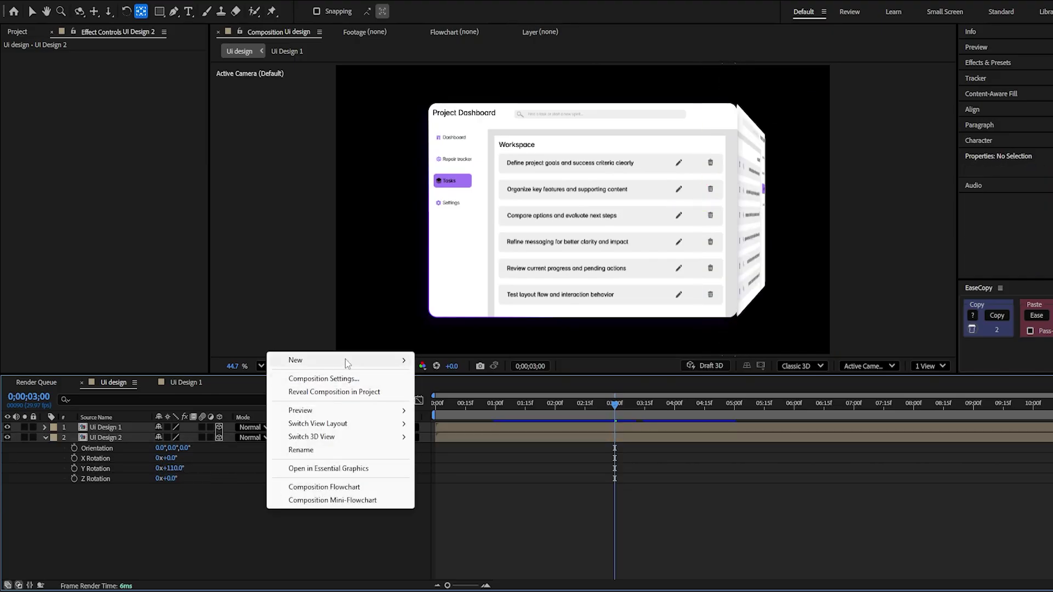
{"action": "mouse_move", "coordinate": [347, 362]}
{"action": "left_click", "coordinate": [477, 432]}
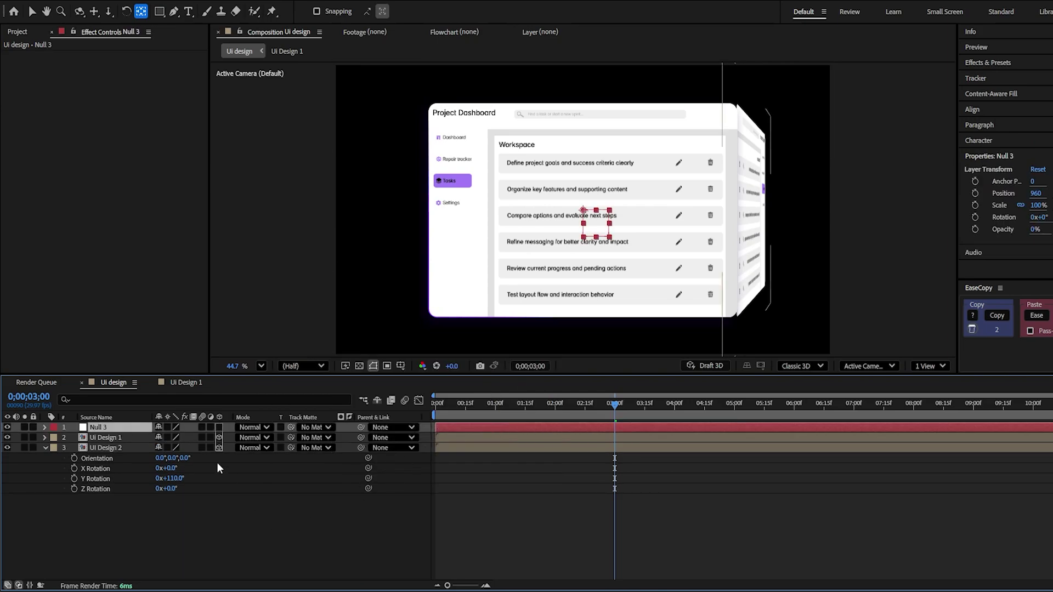
{"action": "left_click", "coordinate": [219, 427]}
{"action": "left_click", "coordinate": [129, 438]}
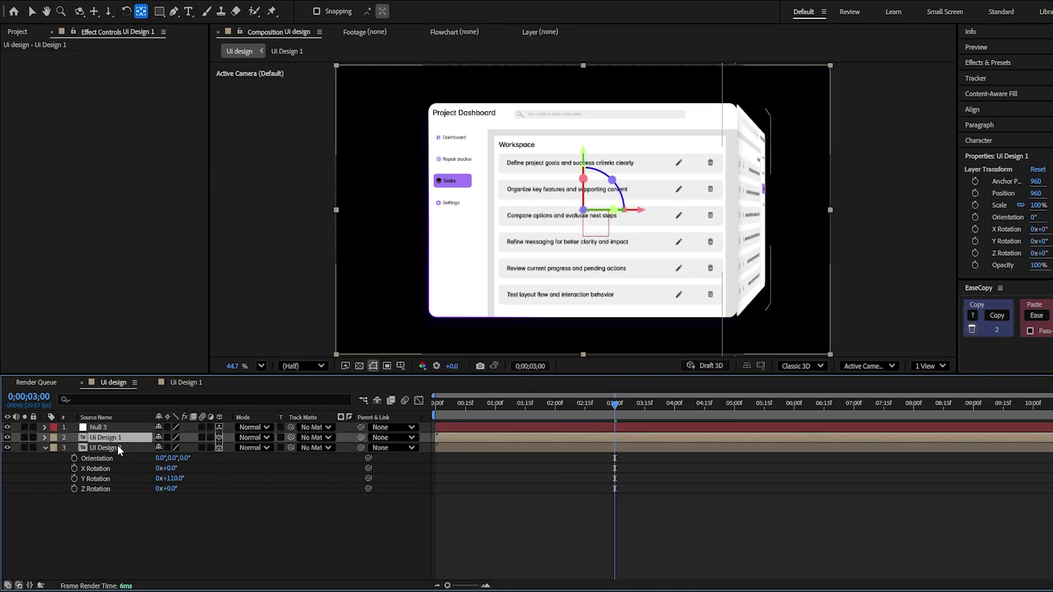
{"action": "left_click", "coordinate": [118, 447], "text": "shift"}
{"action": "left_click_drag", "start_coordinate": [360, 444], "coordinate": [105, 426]}
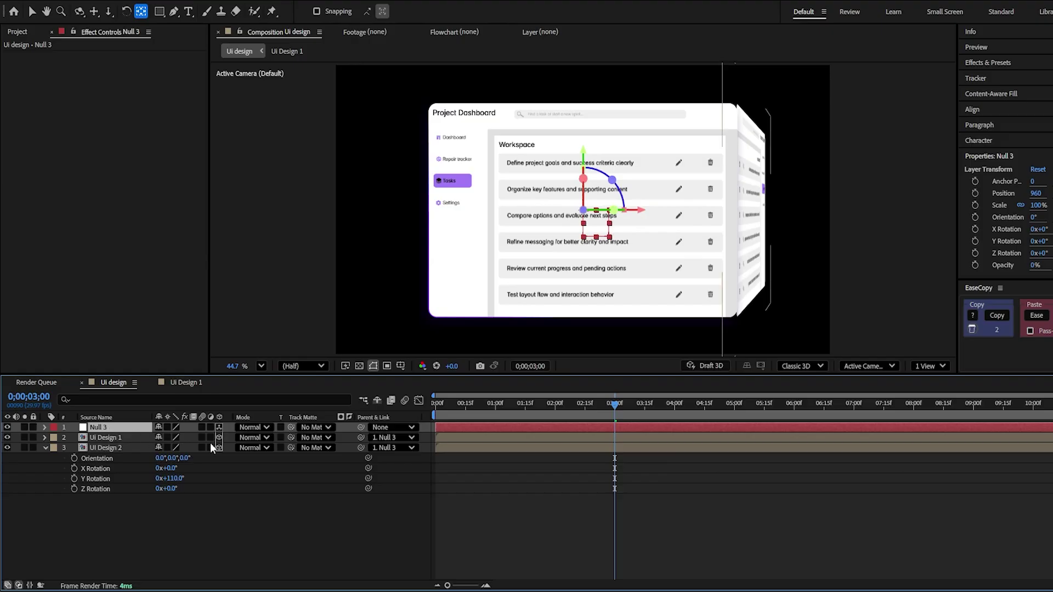
- Shift Null 3 to X 1108 in a temporary top view, then return to a single view
{"action": "left_click", "coordinate": [932, 368]}
{"action": "left_click", "coordinate": [934, 399]}
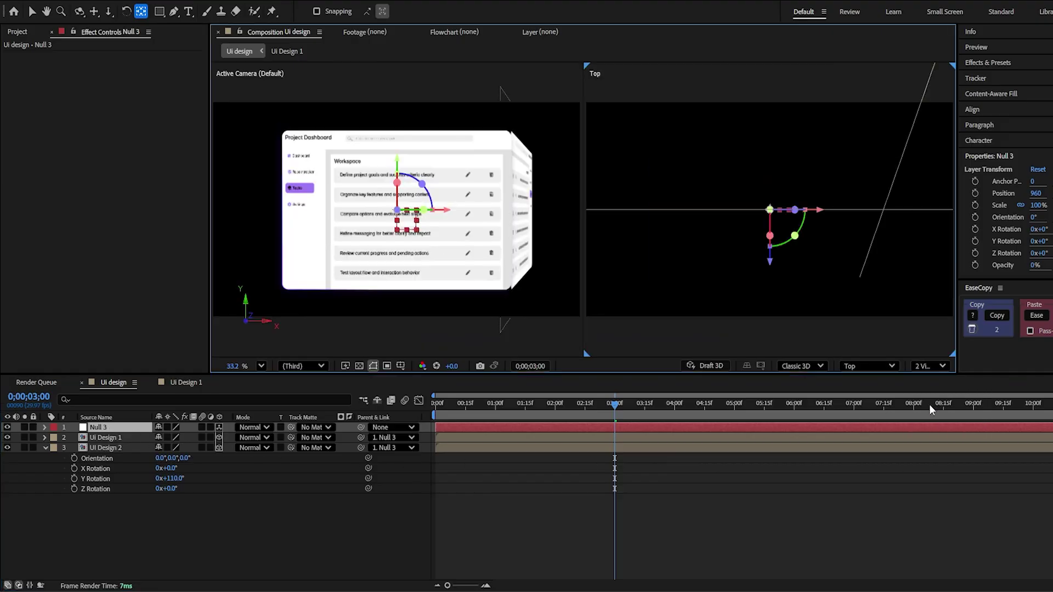
{"action": "left_click_drag", "start_coordinate": [773, 212], "coordinate": [794, 106]}
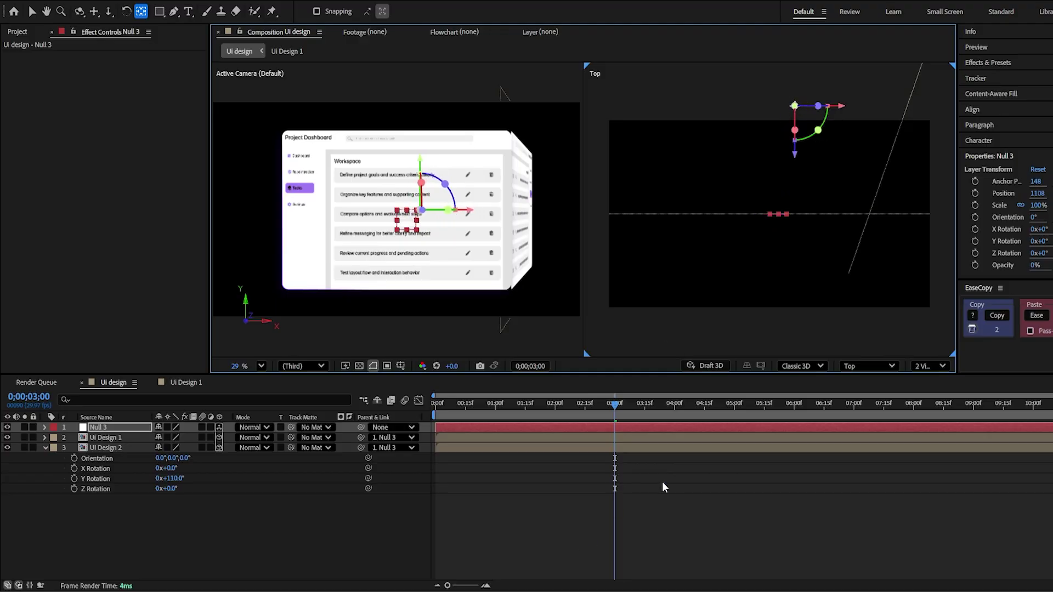
{"action": "left_click", "coordinate": [914, 366]}
{"action": "left_click", "coordinate": [933, 383]}
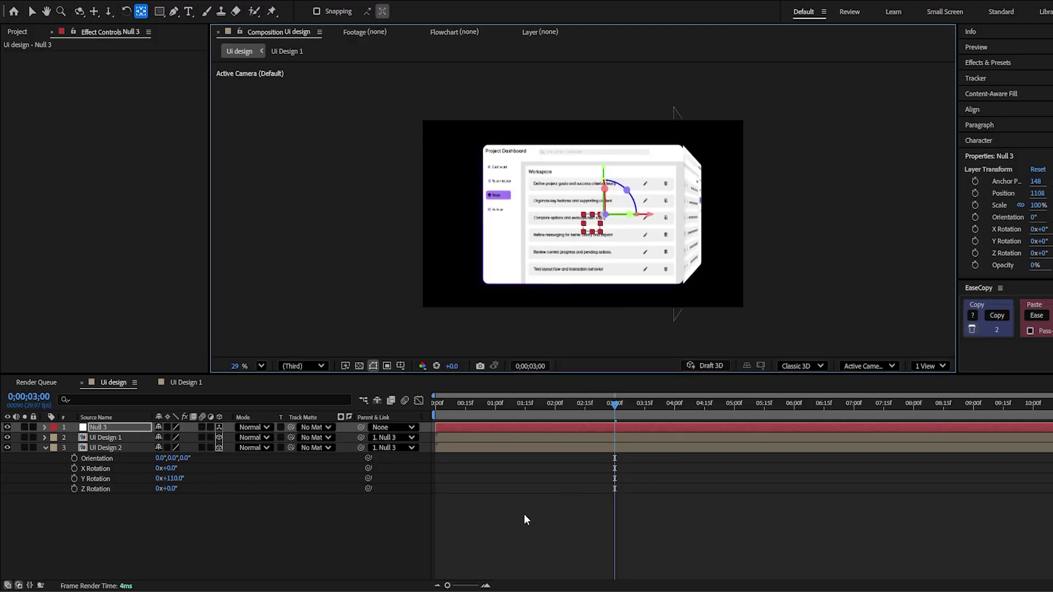
- Set starting Position, Scale and Y Rotation keyframes on Null 3 at 3;00
{"action": "left_click", "coordinate": [491, 482]}
{"action": "left_click", "coordinate": [509, 426]}
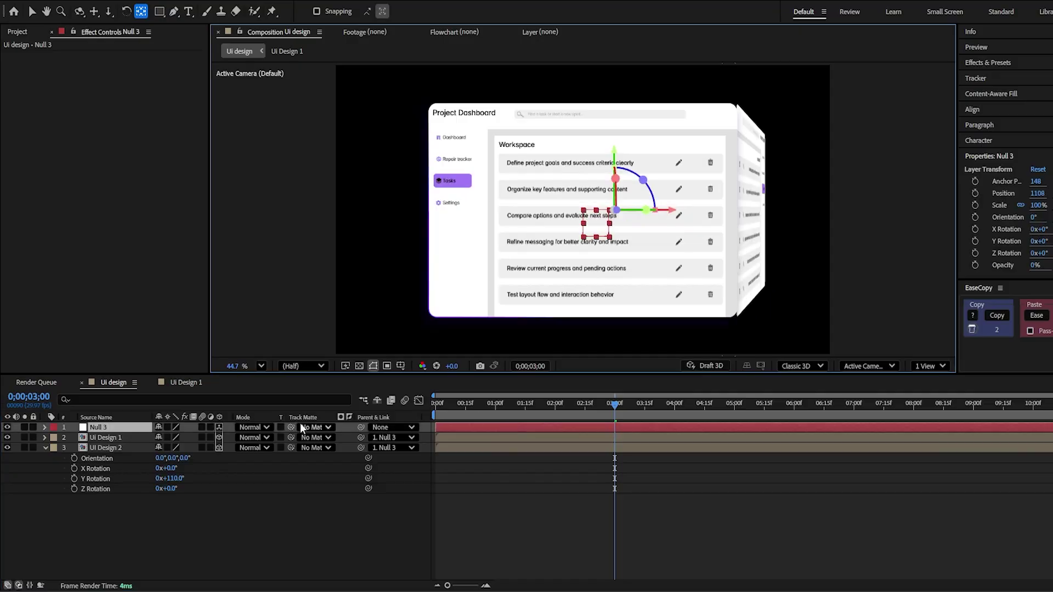
{"action": "key", "text": "r"}
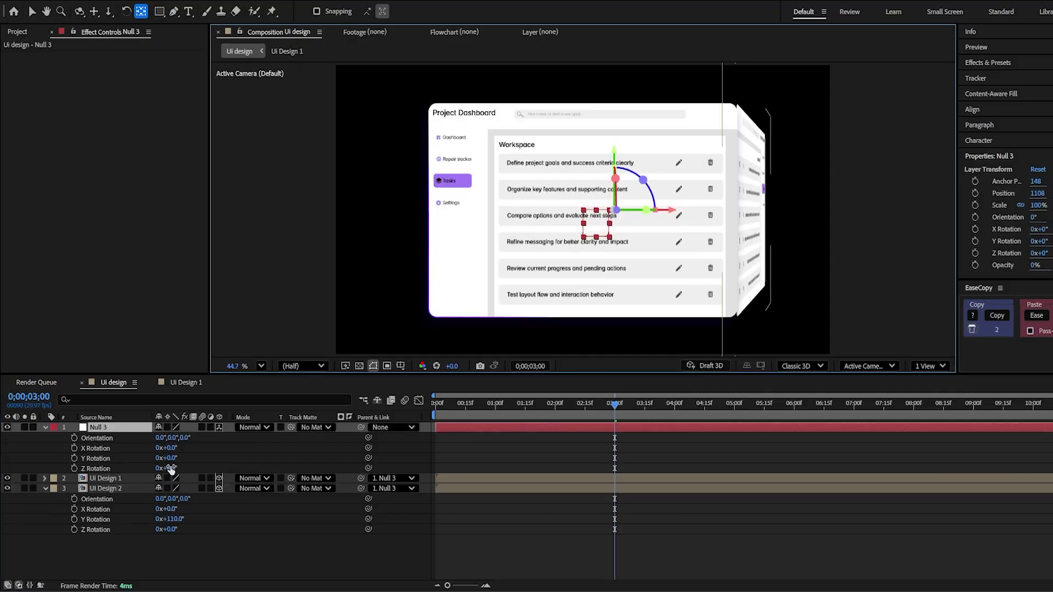
{"action": "key", "text": "shift+p"}
{"action": "key", "text": "shift+s"}
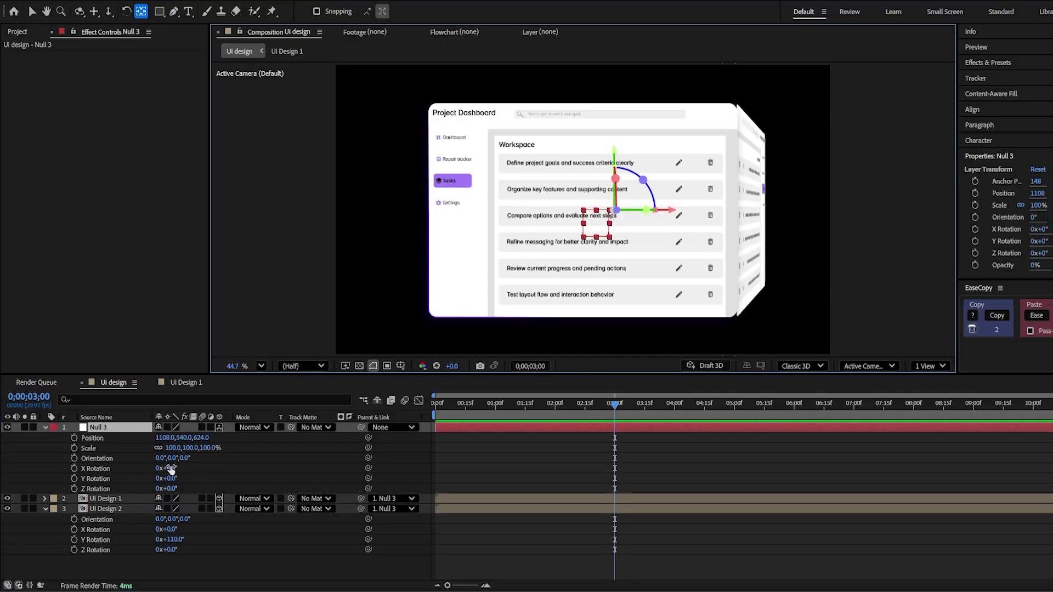
{"action": "left_click", "coordinate": [74, 437]}
{"action": "left_click", "coordinate": [74, 448]}
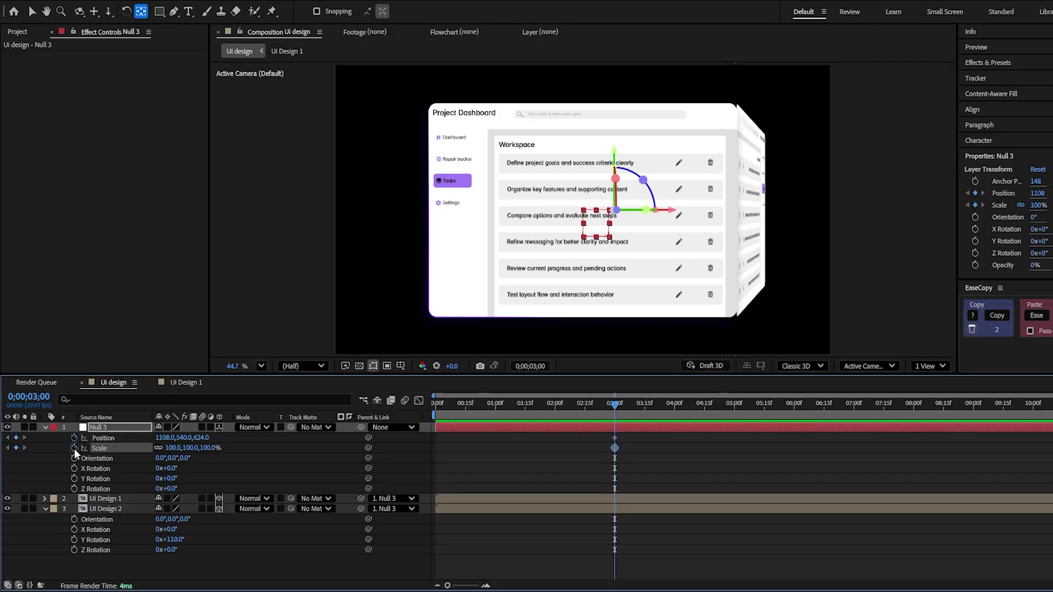
{"action": "left_click", "coordinate": [75, 478]}
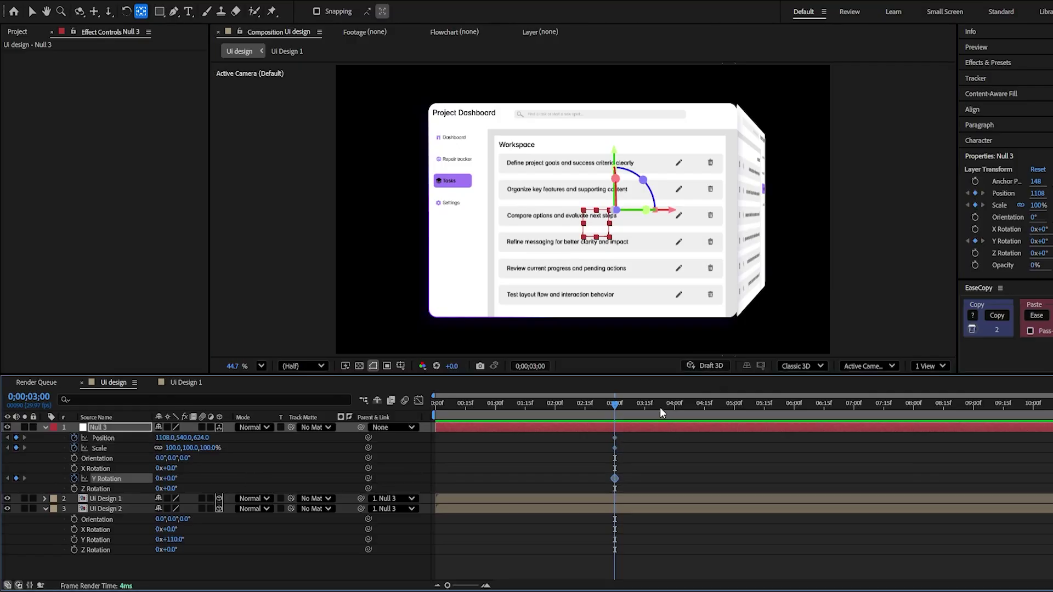
- At 5;21, rotate Null 3 to 48° Y Rotation and scale it to about 131%
{"action": "left_click_drag", "start_coordinate": [660, 402], "coordinate": [776, 402]}
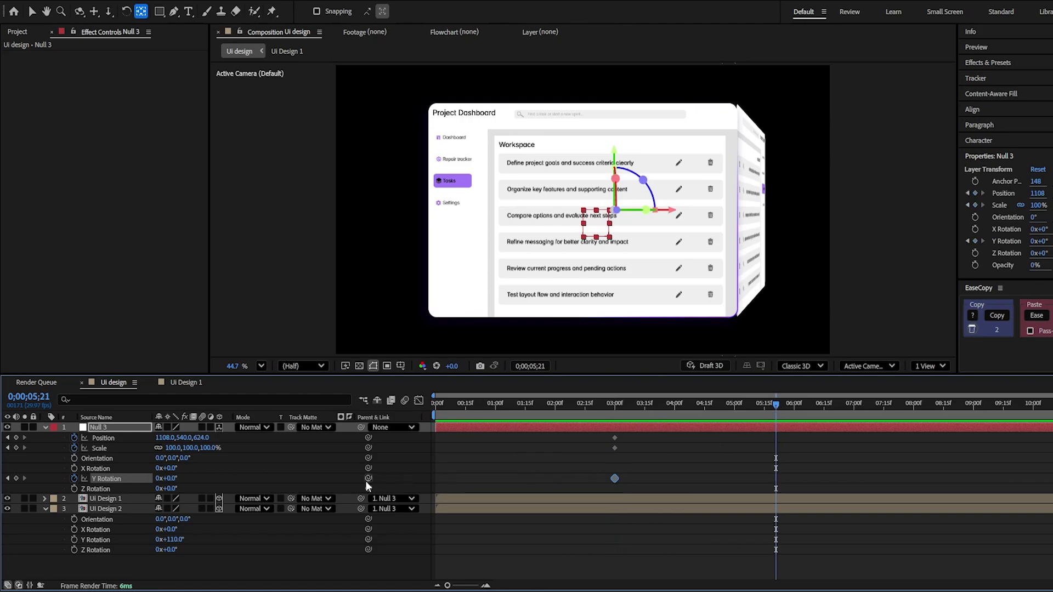
{"action": "left_click_drag", "start_coordinate": [171, 481], "coordinate": [197, 478]}
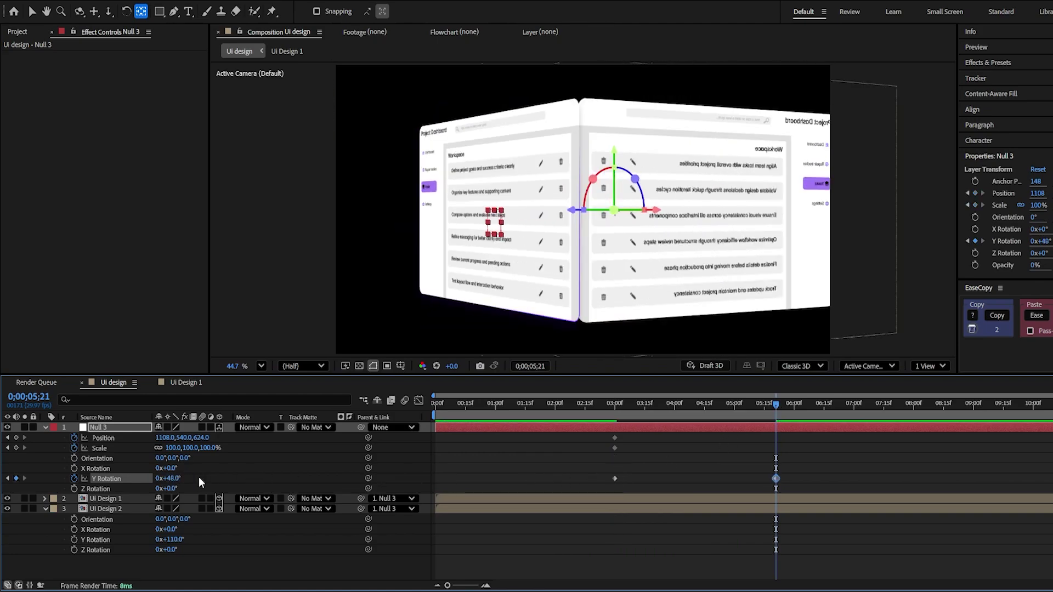
{"action": "left_click_drag", "start_coordinate": [173, 447], "coordinate": [204, 436]}
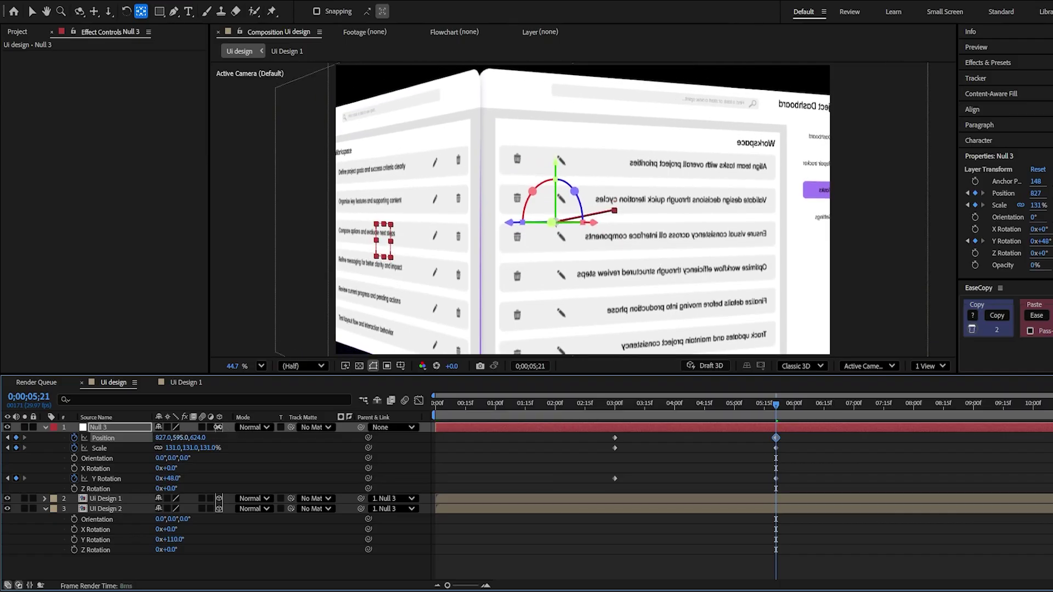
- Flip UI Design 2 horizontally and slide it right beside the first panel
{"action": "left_click", "coordinate": [594, 505]}
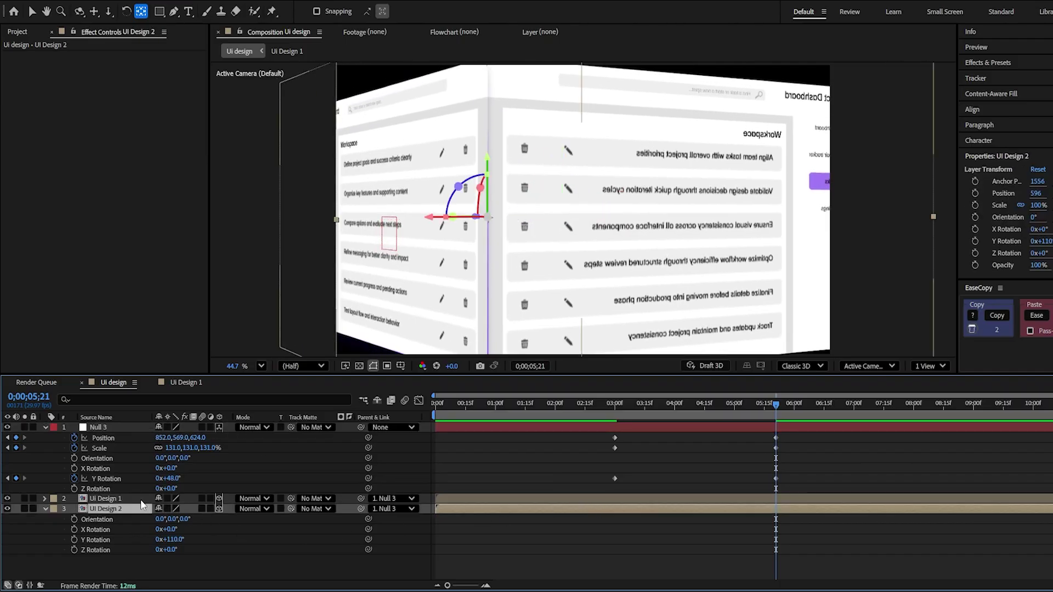
{"action": "right_click", "coordinate": [122, 508]}
{"action": "mouse_move", "coordinate": [178, 203]}
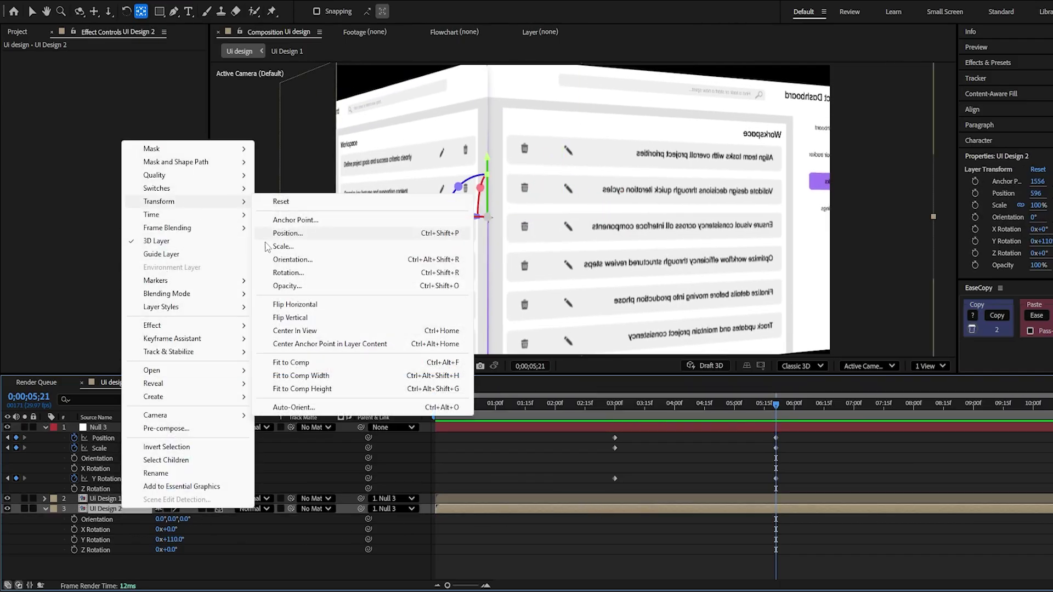
{"action": "left_click", "coordinate": [324, 304]}
{"action": "key", "text": "v"}
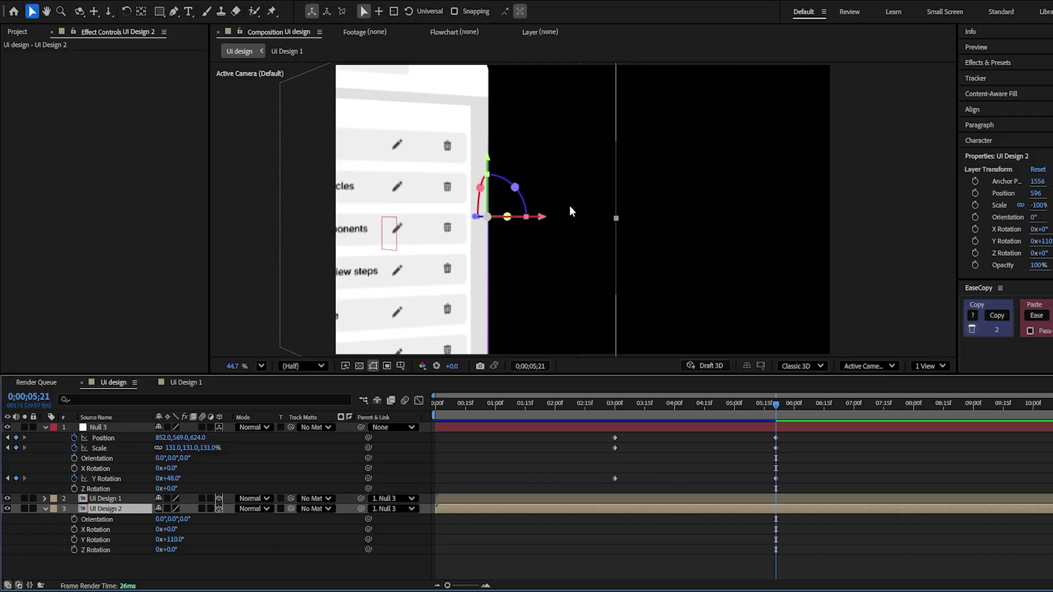
{"action": "left_click_drag", "start_coordinate": [547, 222], "coordinate": [903, 203]}
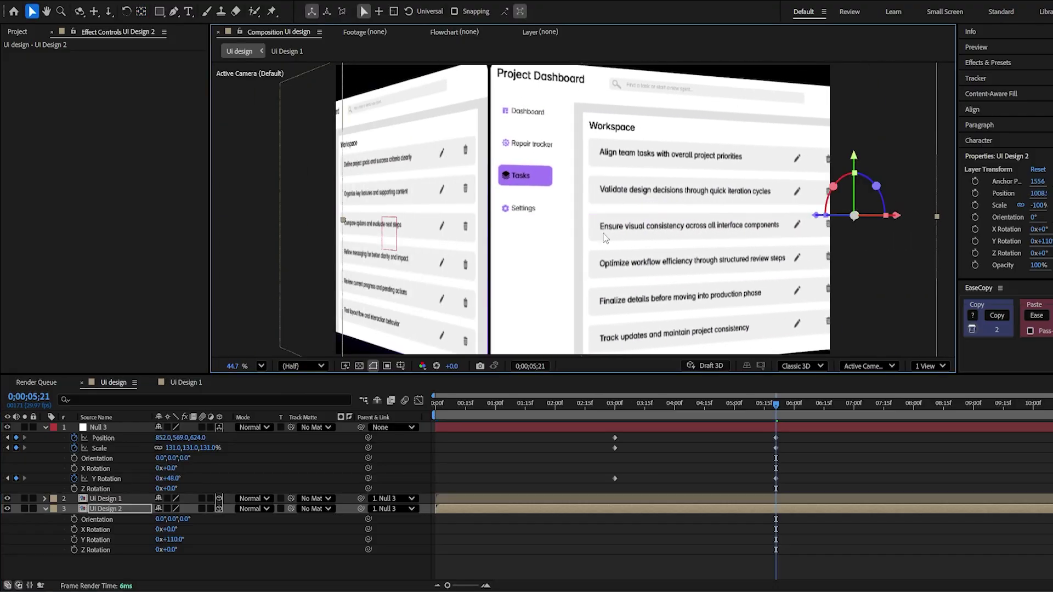
{"action": "left_click", "coordinate": [275, 487]}
- Refine Null 3's end keyframes to 125% scale, Y position 582 and 54° Y rotation
{"action": "left_click_drag", "start_coordinate": [178, 438], "coordinate": [201, 438]}
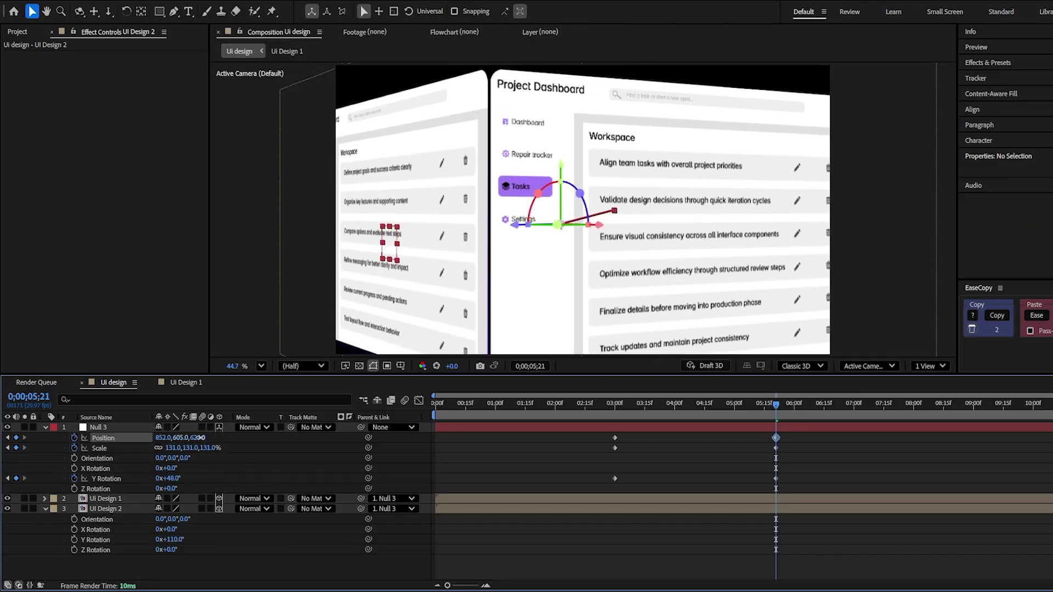
{"action": "left_click", "coordinate": [173, 448]}
{"action": "type", "text": "125"}
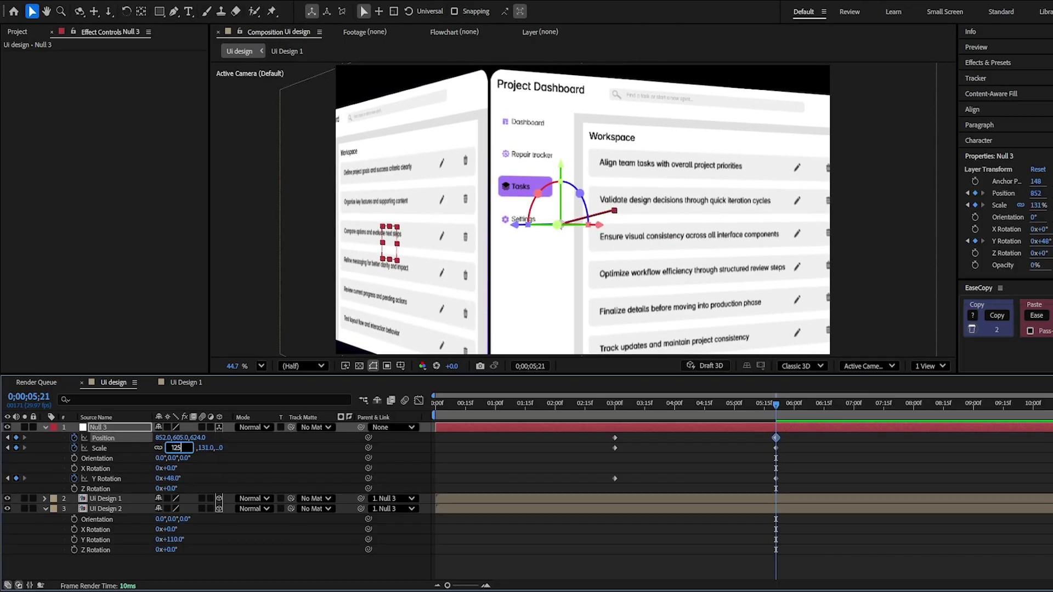
{"action": "key", "text": "Return"}
{"action": "mouse_move", "coordinate": [180, 437]}
{"action": "left_mouse_down"}
{"action": "mouse_move", "coordinate": [165, 438]}
{"action": "mouse_move", "coordinate": [175, 437]}
{"action": "left_mouse_up"}
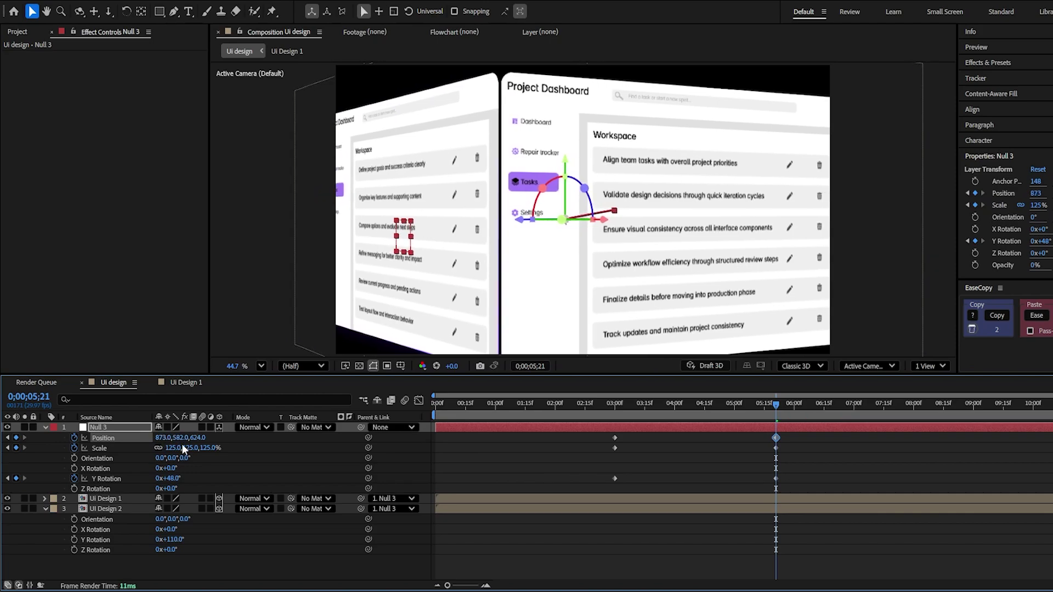
{"action": "left_click_drag", "start_coordinate": [167, 478], "coordinate": [172, 479]}
{"action": "key", "text": "F2"}
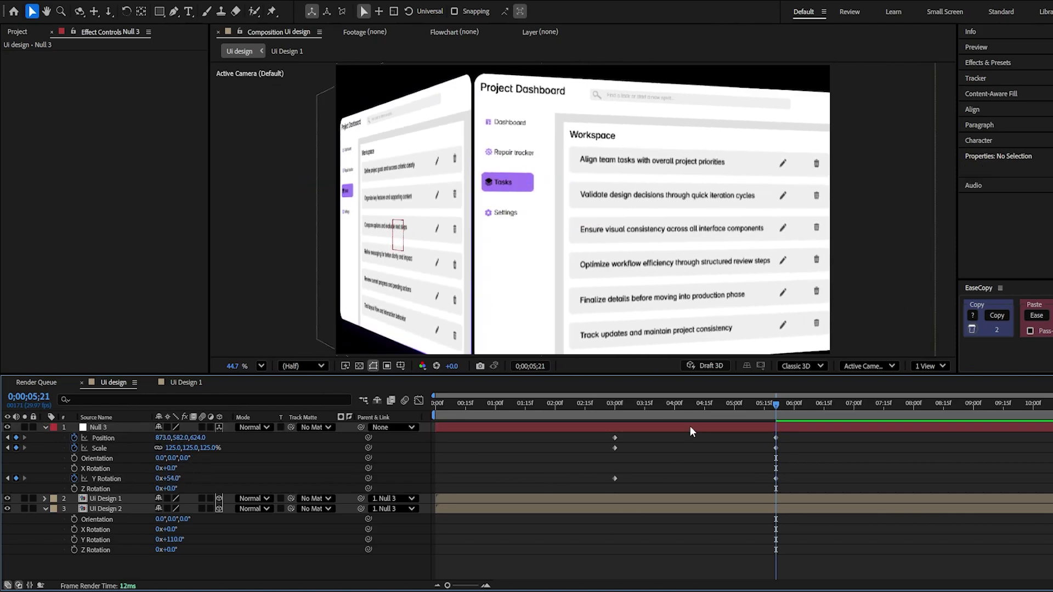
{"action": "left_click_drag", "start_coordinate": [675, 402], "coordinate": [601, 484]}
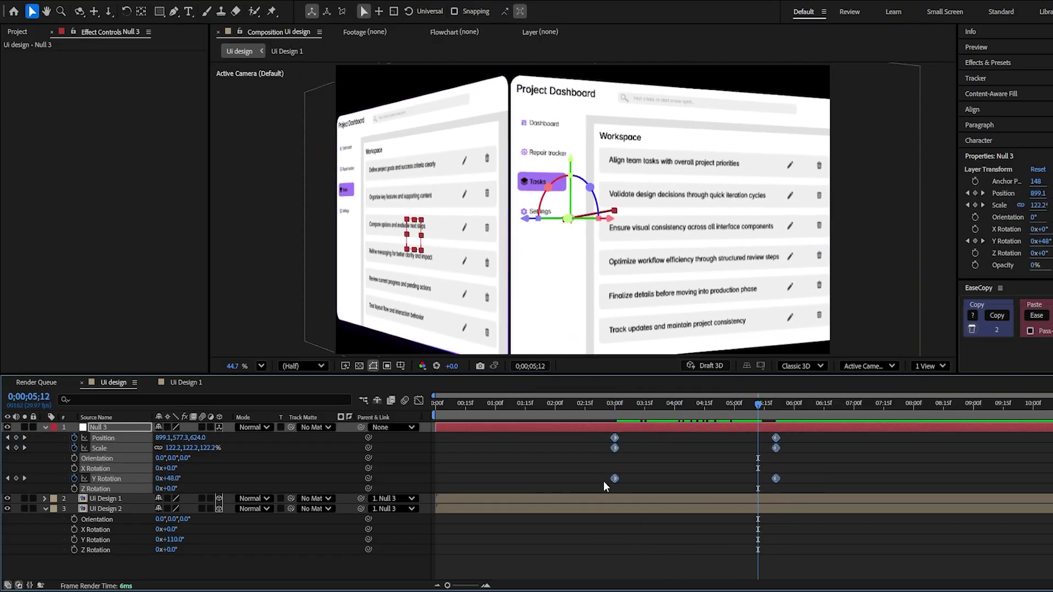
- Easy Ease Null 3's keyframes and sharpen the speed graph into an early peak
{"action": "key", "text": "F9"}
{"action": "left_click", "coordinate": [418, 399]}
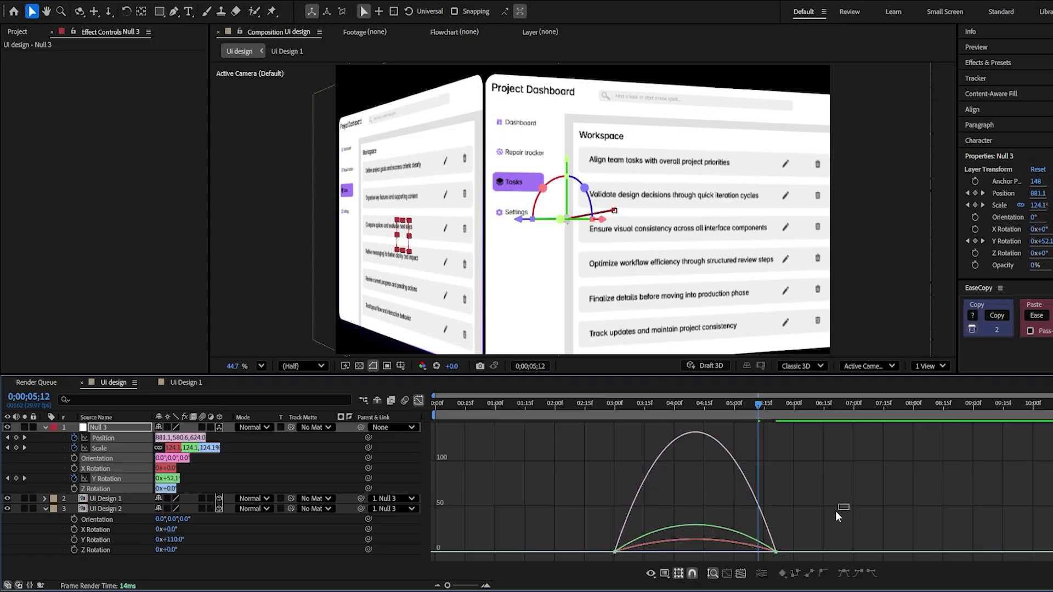
{"action": "left_click_drag", "start_coordinate": [750, 548], "coordinate": [713, 548]}
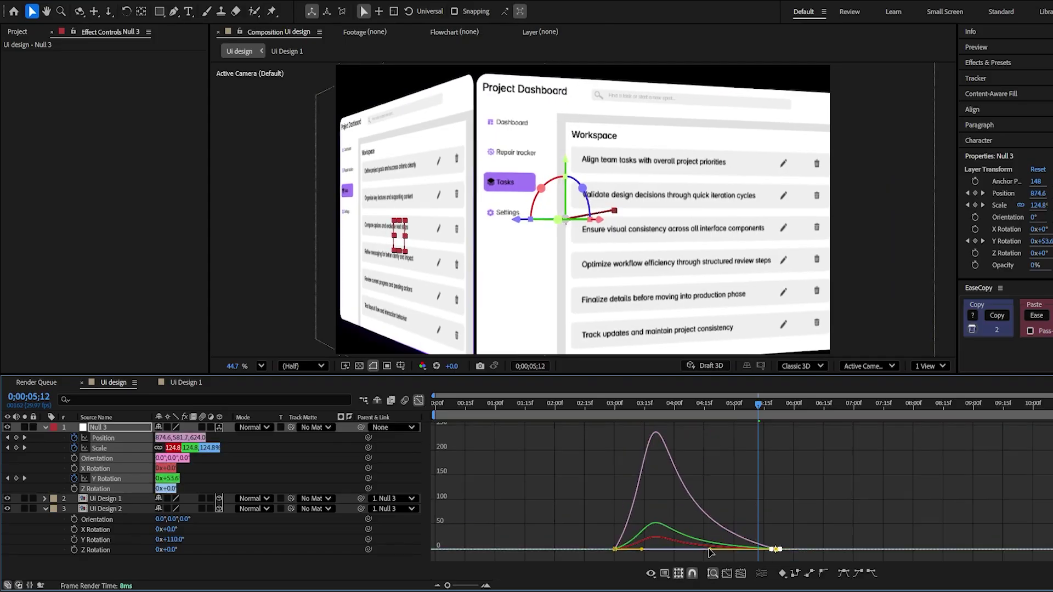
{"action": "left_click_drag", "start_coordinate": [549, 515], "coordinate": [684, 545]}
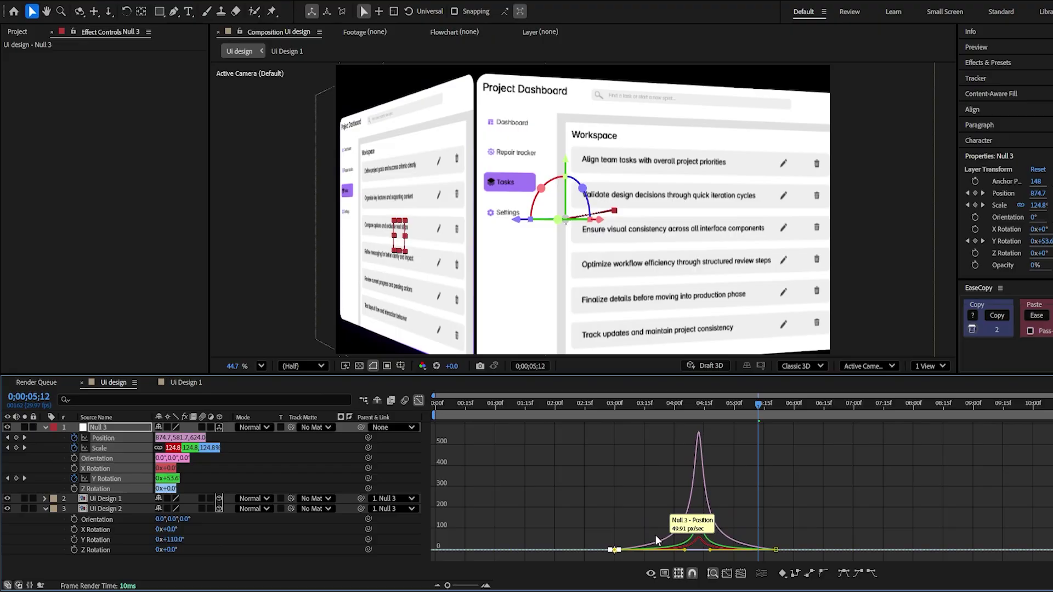
{"action": "left_click", "coordinate": [415, 399]}
{"action": "left_click_drag", "start_coordinate": [569, 414], "coordinate": [684, 406]}
- Shift Null 3's keyframes a second earlier to run from 2;00 to about 4;21
{"action": "left_click_drag", "start_coordinate": [809, 444], "coordinate": [582, 494]}
{"action": "left_click_drag", "start_coordinate": [776, 448], "coordinate": [715, 448]}
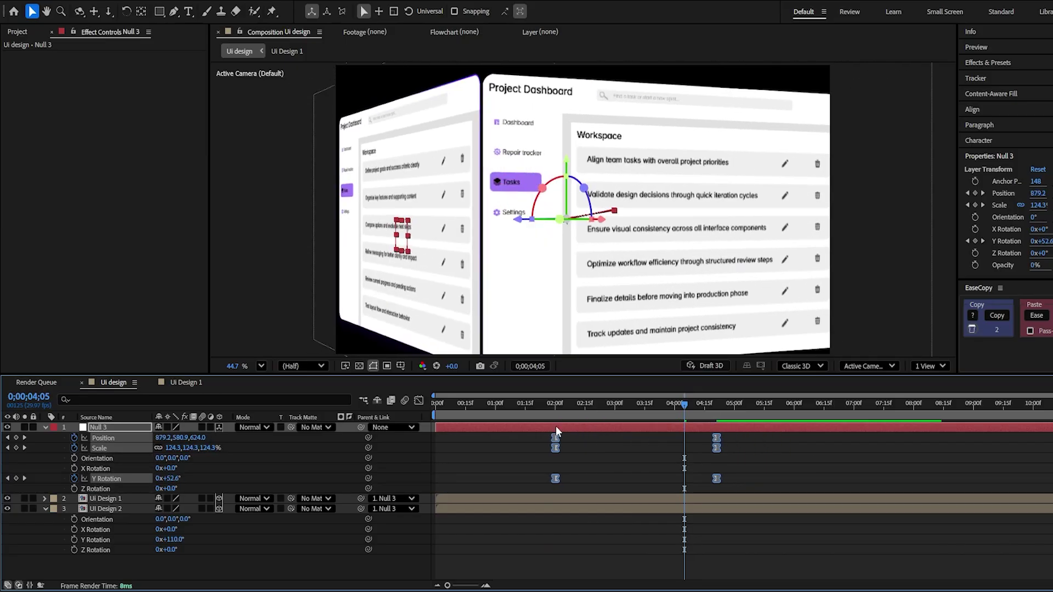
{"action": "left_click", "coordinate": [537, 406]}
- Keyframe UI Design 2's Position to rise from below frame (Y 1368) at 2;00 to about 4;10
{"action": "left_click", "coordinate": [557, 405]}
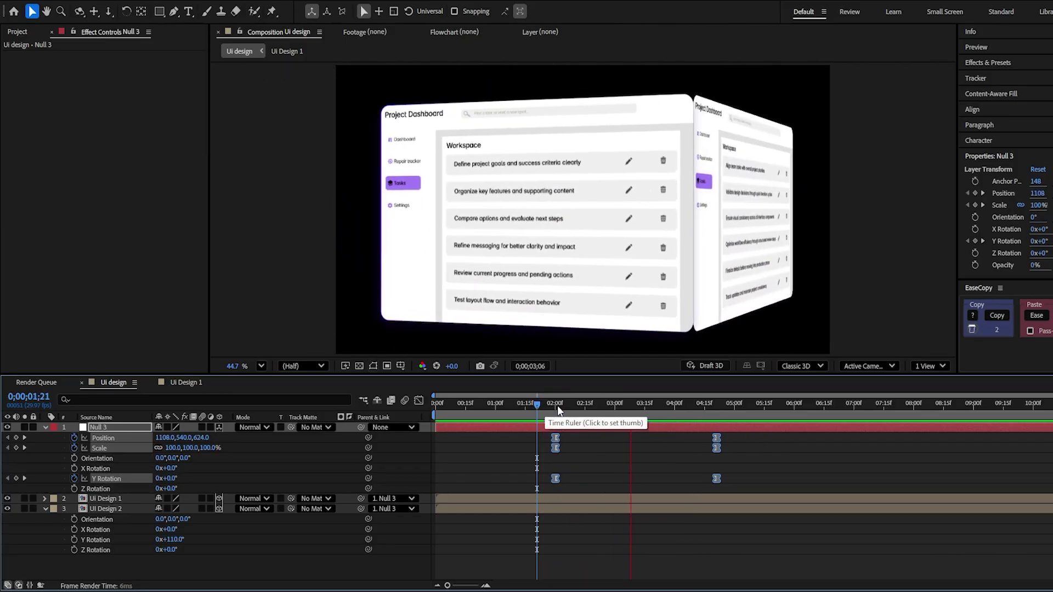
{"action": "left_click", "coordinate": [556, 408]}
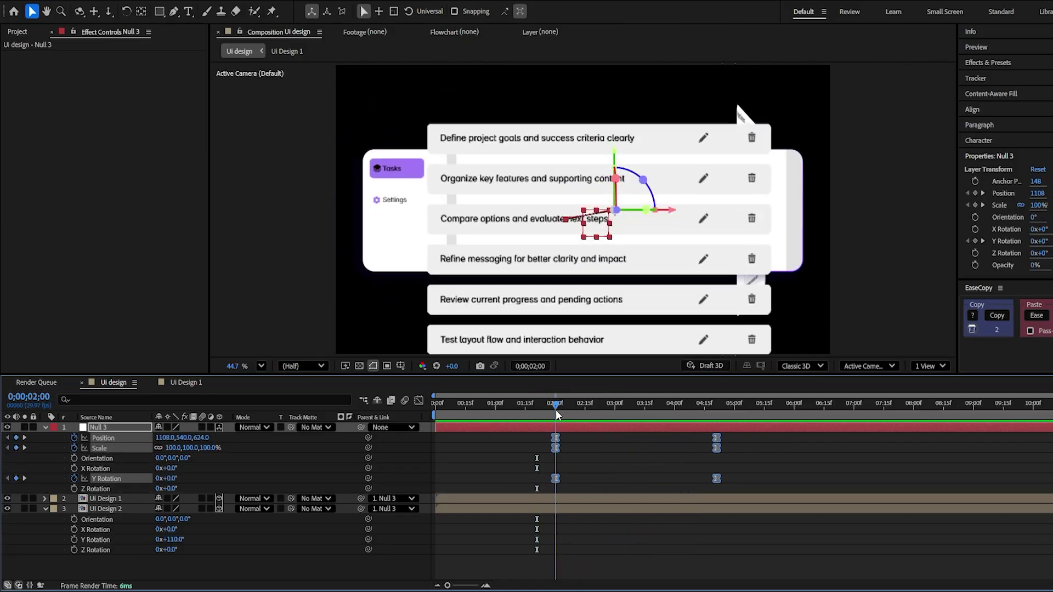
{"action": "left_click", "coordinate": [557, 510]}
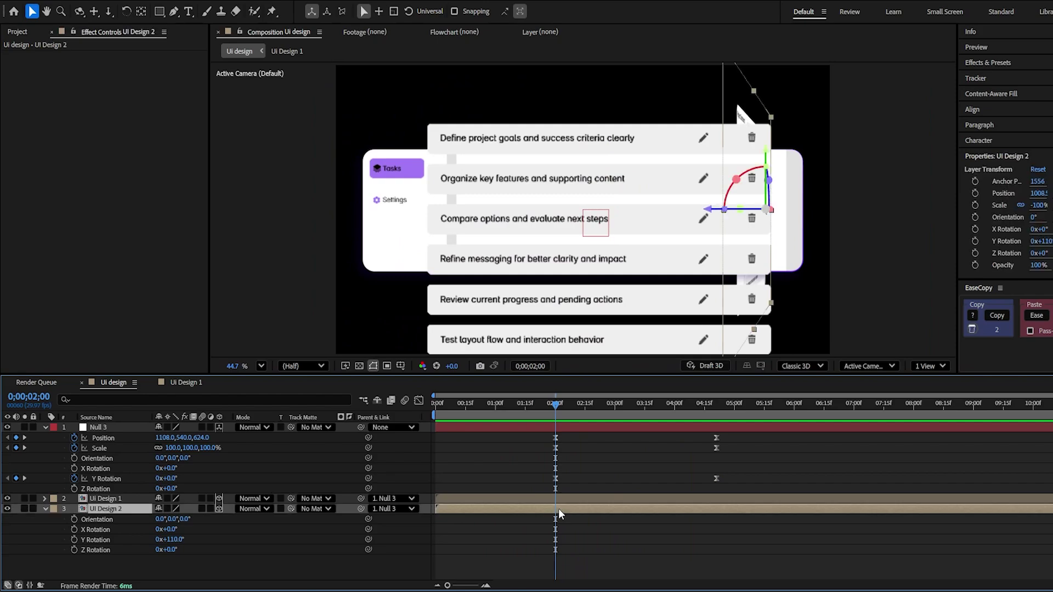
{"action": "key", "text": "p"}
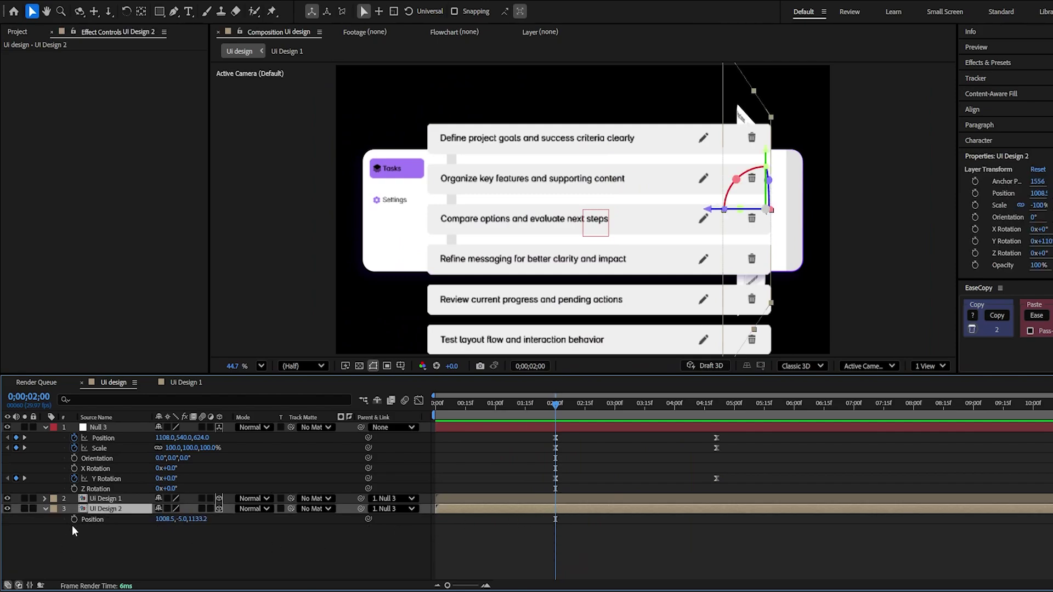
{"action": "left_click", "coordinate": [74, 519]}
{"action": "left_click_drag", "start_coordinate": [556, 518], "coordinate": [716, 519]}
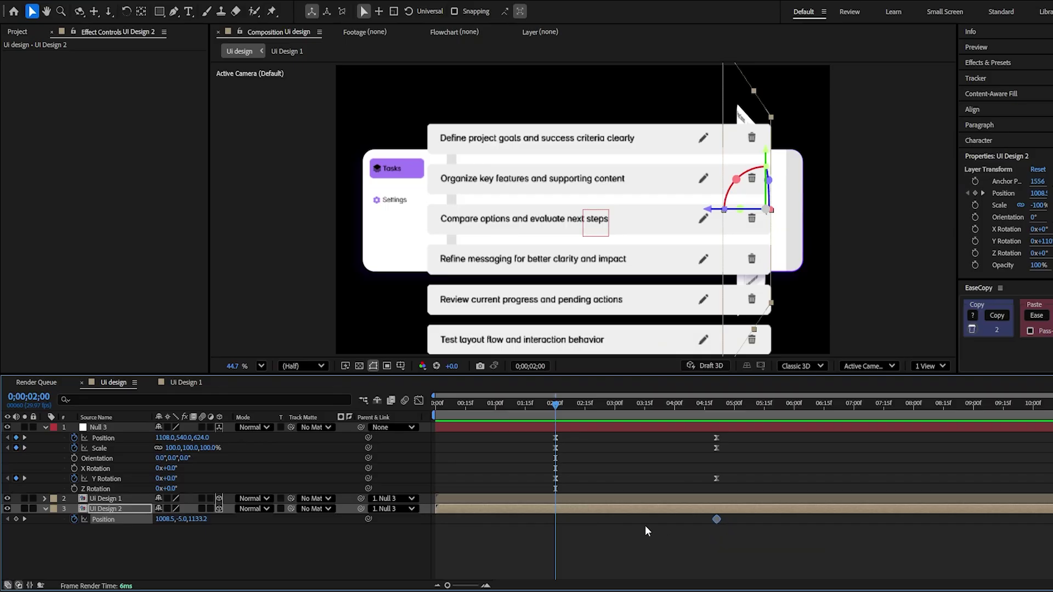
{"action": "left_click_drag", "start_coordinate": [179, 518], "coordinate": [285, 512]}
- Copy Null 3's Y Rotation easing onto UI Design 2's Position keyframes and preview
{"action": "left_click_drag", "start_coordinate": [729, 473], "coordinate": [538, 487]}
{"action": "left_click", "coordinate": [986, 310]}
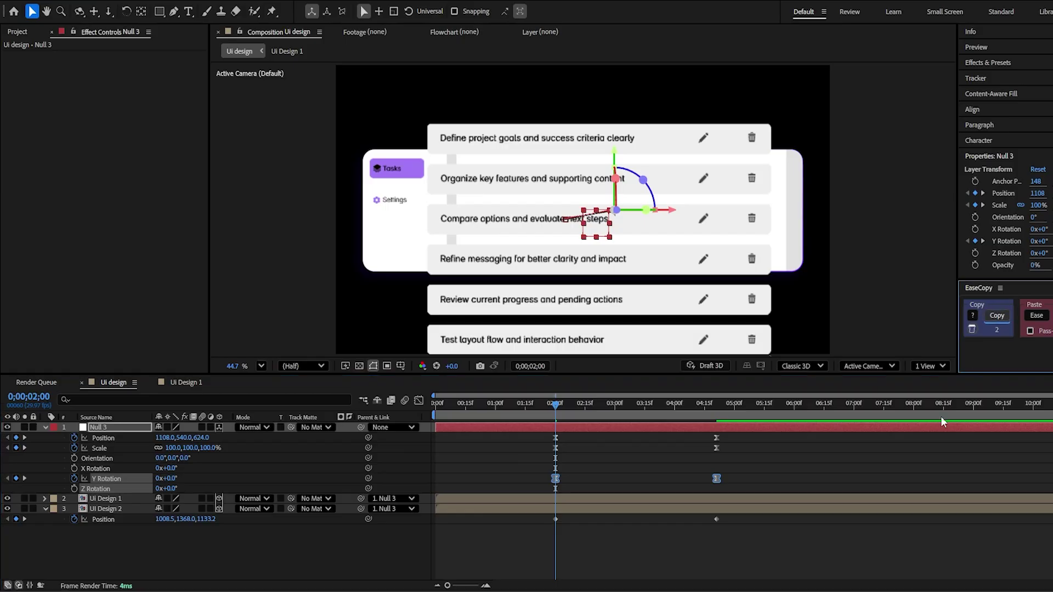
{"action": "left_click_drag", "start_coordinate": [798, 566], "coordinate": [538, 506]}
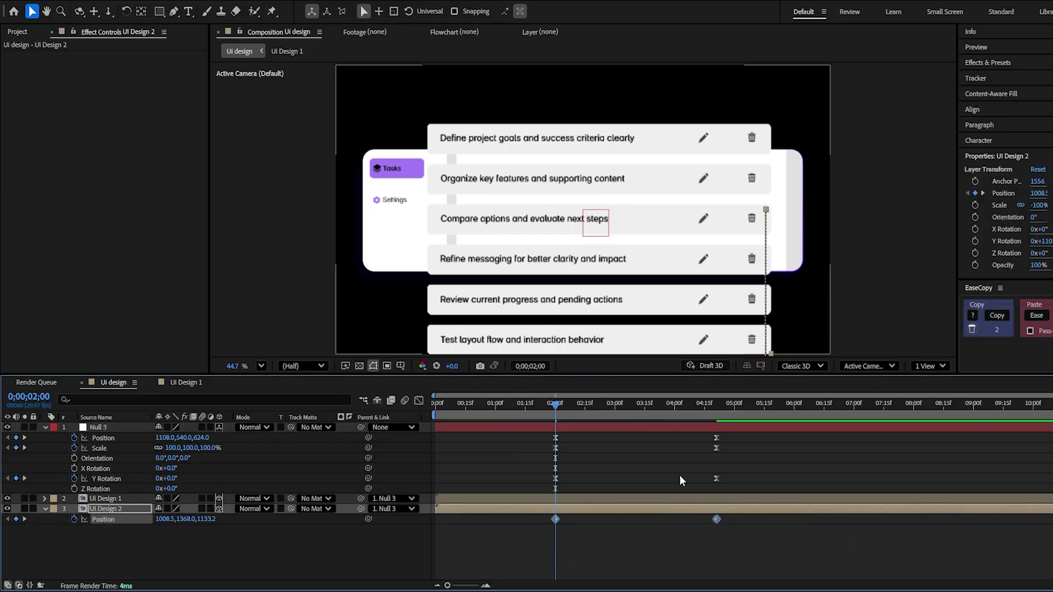
{"action": "left_click", "coordinate": [1024, 312]}
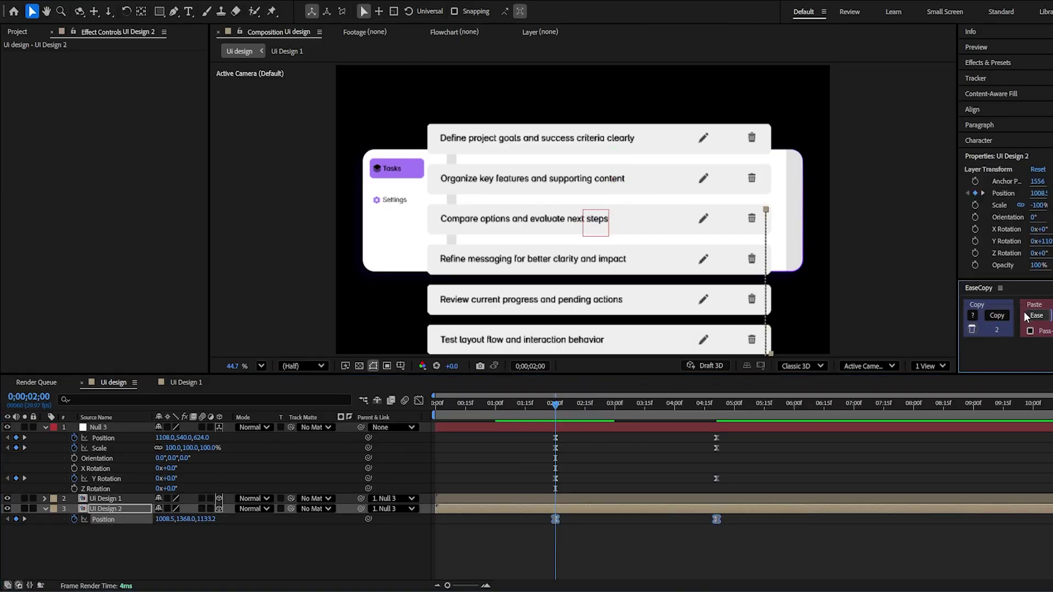
{"action": "left_click", "coordinate": [535, 407]}
{"action": "key", "text": "space"}
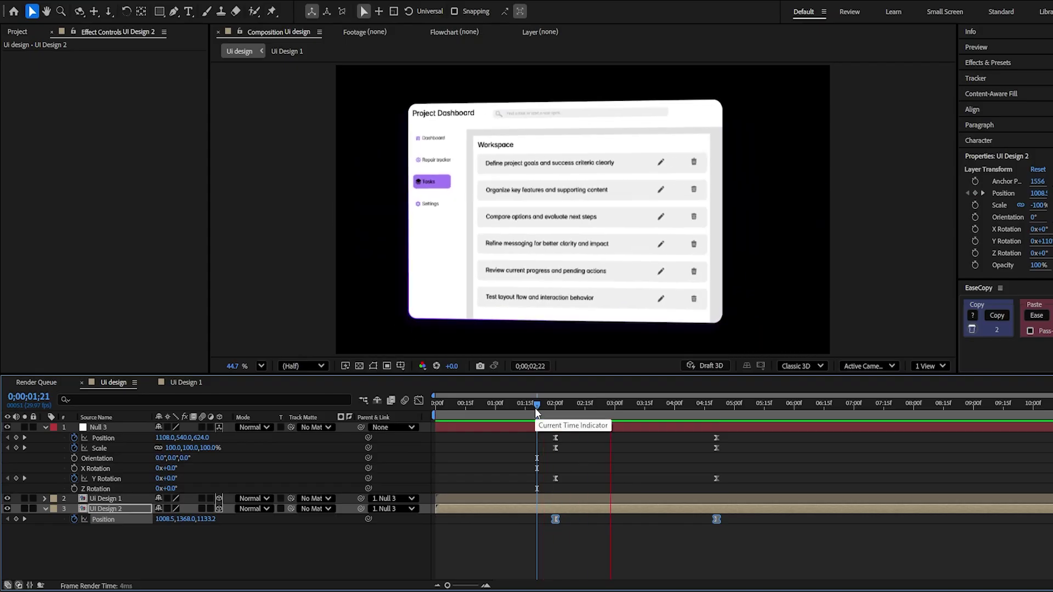
{"action": "key", "text": "space"}
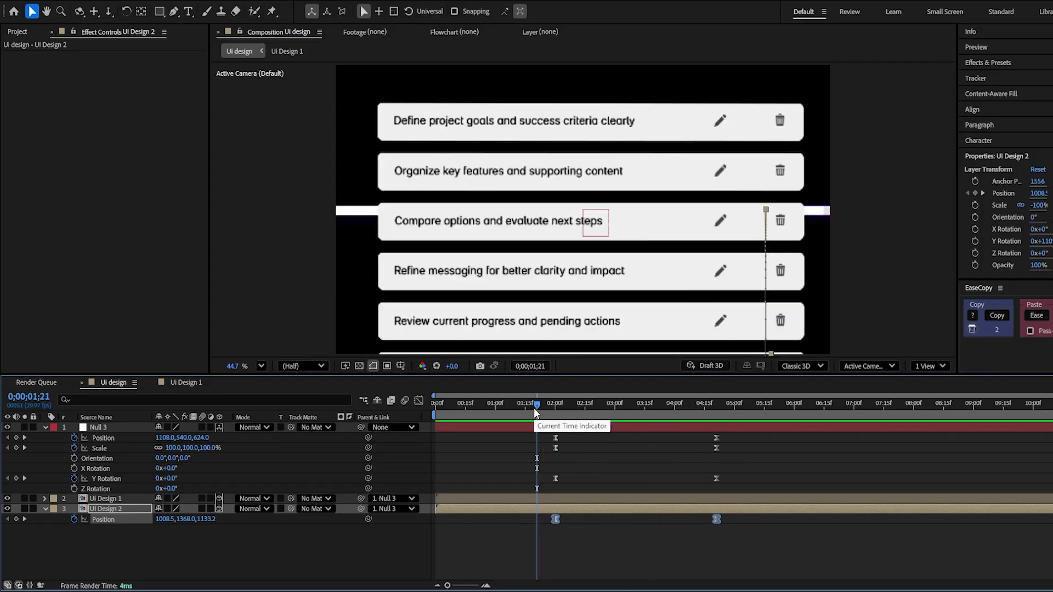
{"action": "key", "text": "space"}
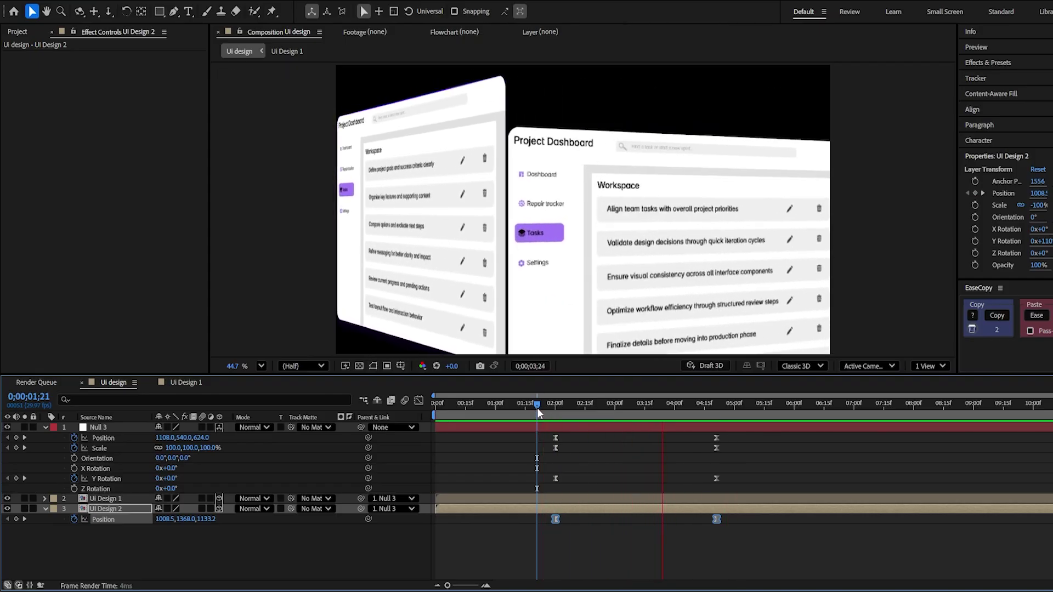
- Push the final keyframes from 4;20 to about 4;25 and replay from 1;11
{"action": "left_click_drag", "start_coordinate": [735, 433], "coordinate": [706, 522]}
{"action": "left_click_drag", "start_coordinate": [717, 437], "coordinate": [732, 436]}
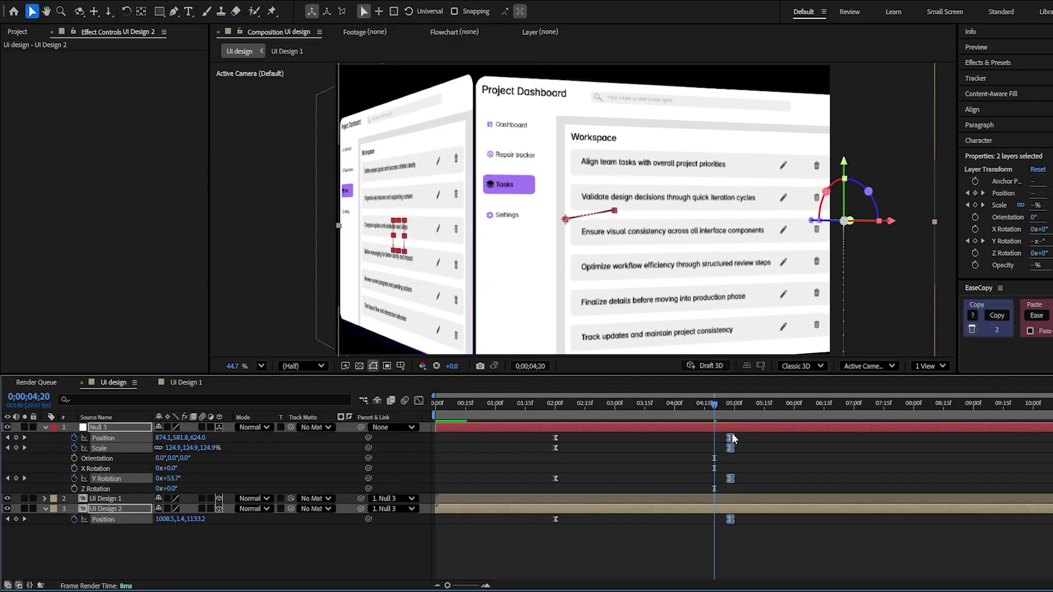
{"action": "left_click", "coordinate": [517, 404]}
{"action": "key", "text": "space"}
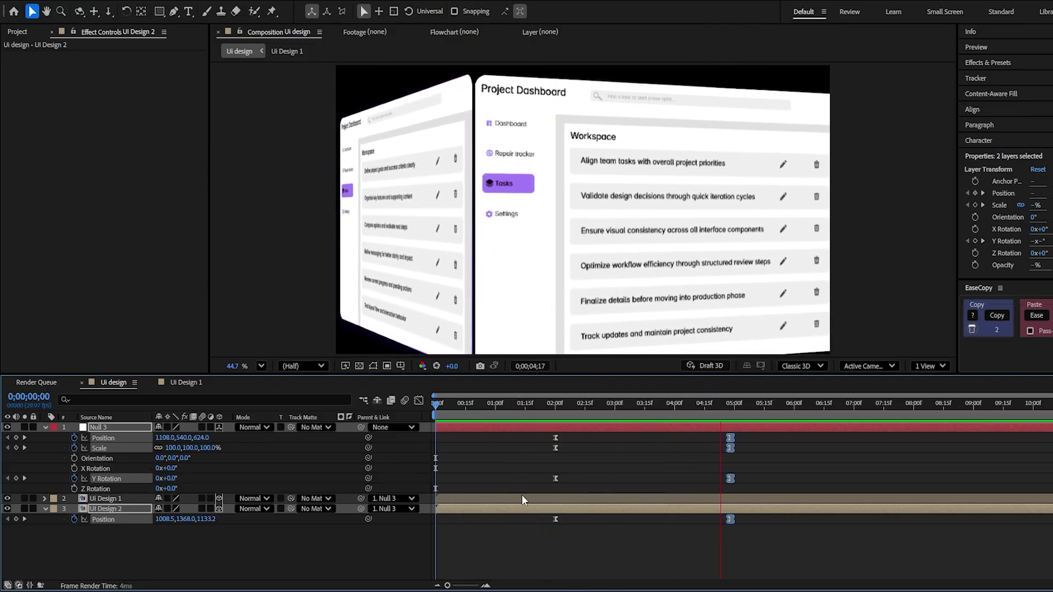
{"action": "left_click", "coordinate": [537, 528]}
{"action": "left_click_drag", "start_coordinate": [538, 409], "coordinate": [625, 414]}
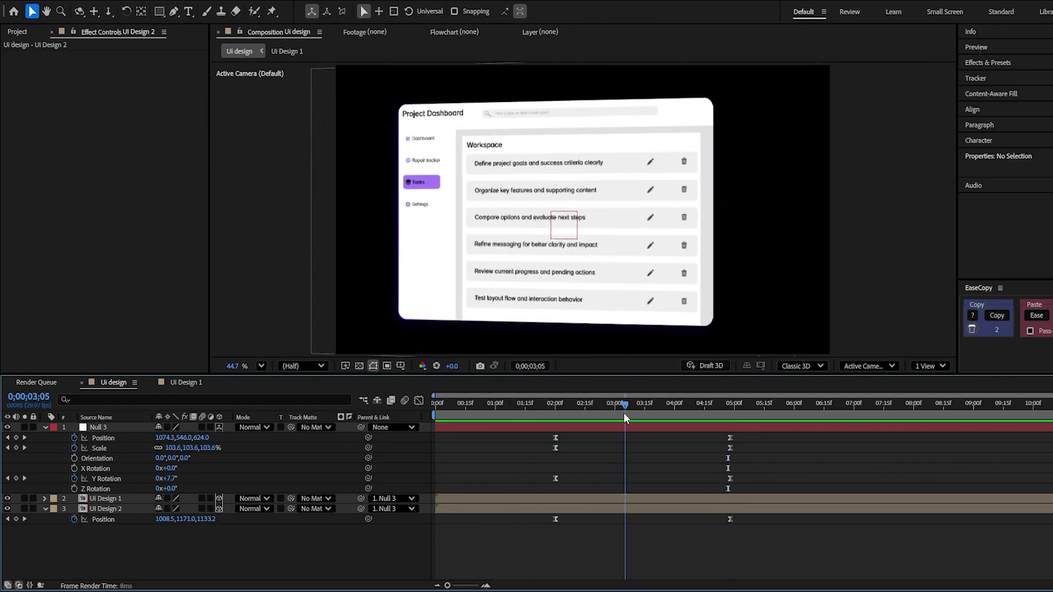
- Create a solid named BG and place it beneath the dashboard layers
{"action": "right_click", "coordinate": [319, 535]}
{"action": "mouse_move", "coordinate": [400, 390]}
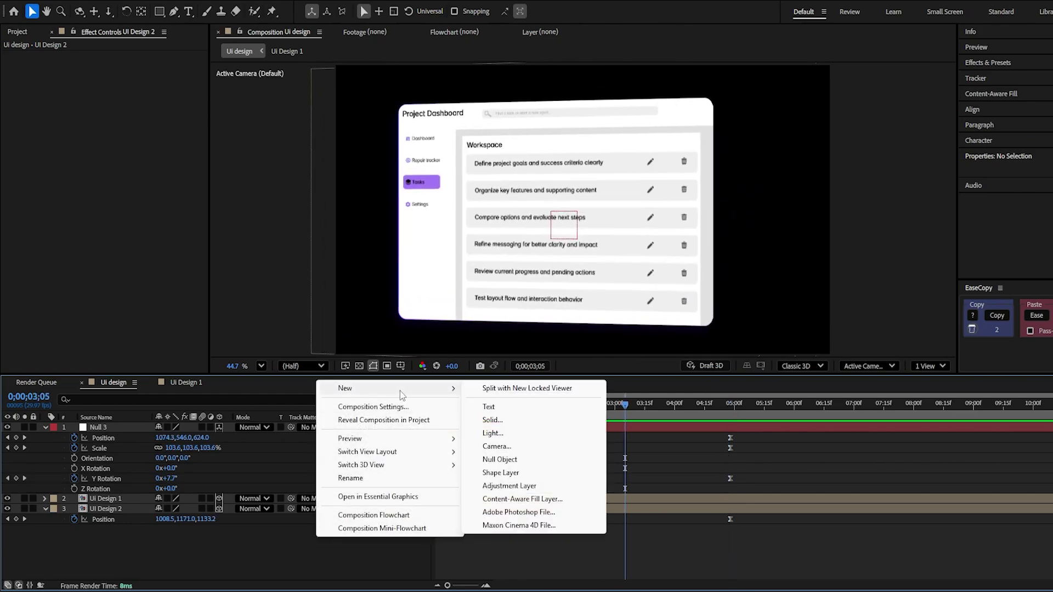
{"action": "left_click", "coordinate": [491, 419]}
{"action": "type", "text": "B"}
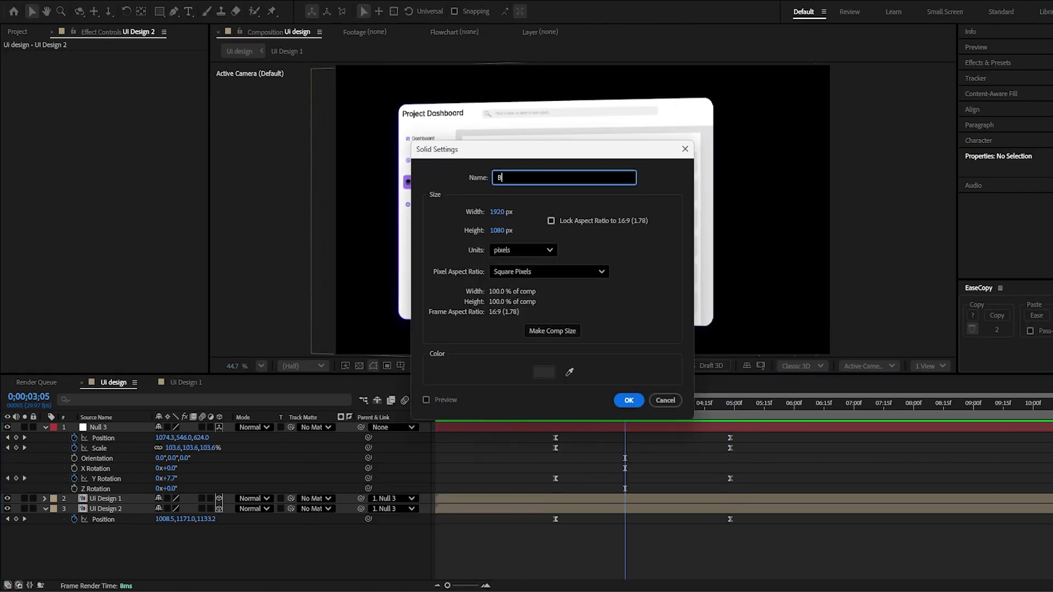
{"action": "type", "text": "G"}
{"action": "key", "text": "Return"}
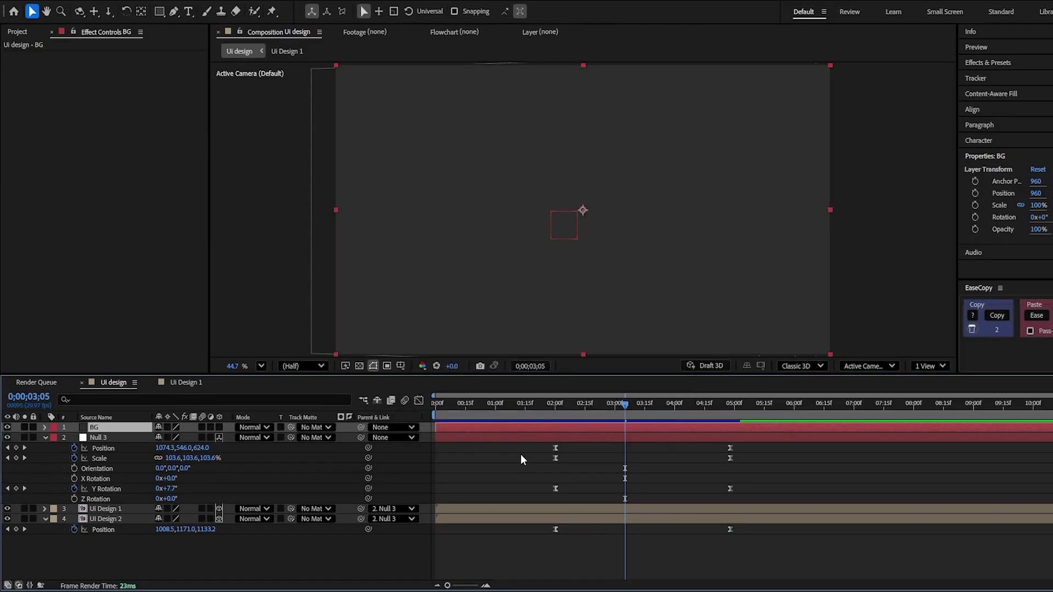
{"action": "left_click_drag", "start_coordinate": [118, 427], "coordinate": [192, 548]}
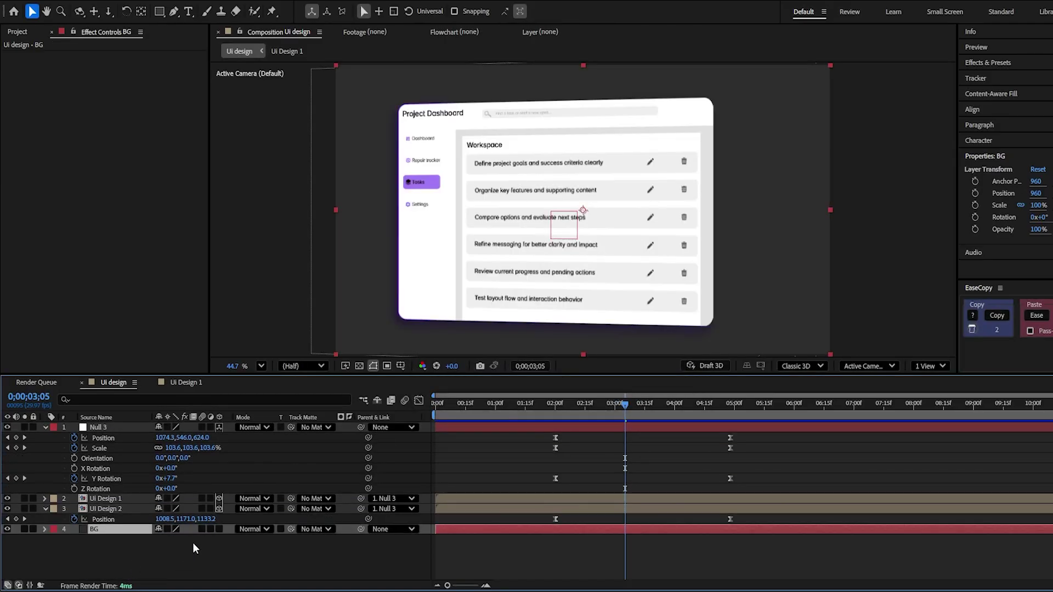
- Apply 4-Color Gradient with purple Colors 2 and 3 and light cyan (C2F7FF) Color 1
{"action": "key", "text": "ctrl+space"}
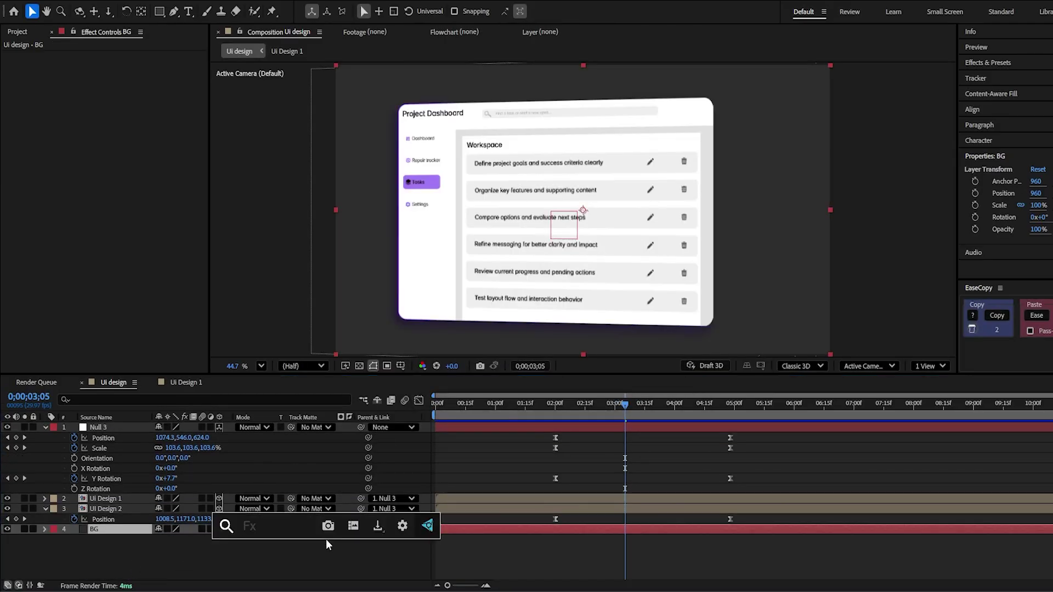
{"action": "type", "text": "4"}
{"action": "left_click", "coordinate": [312, 522]}
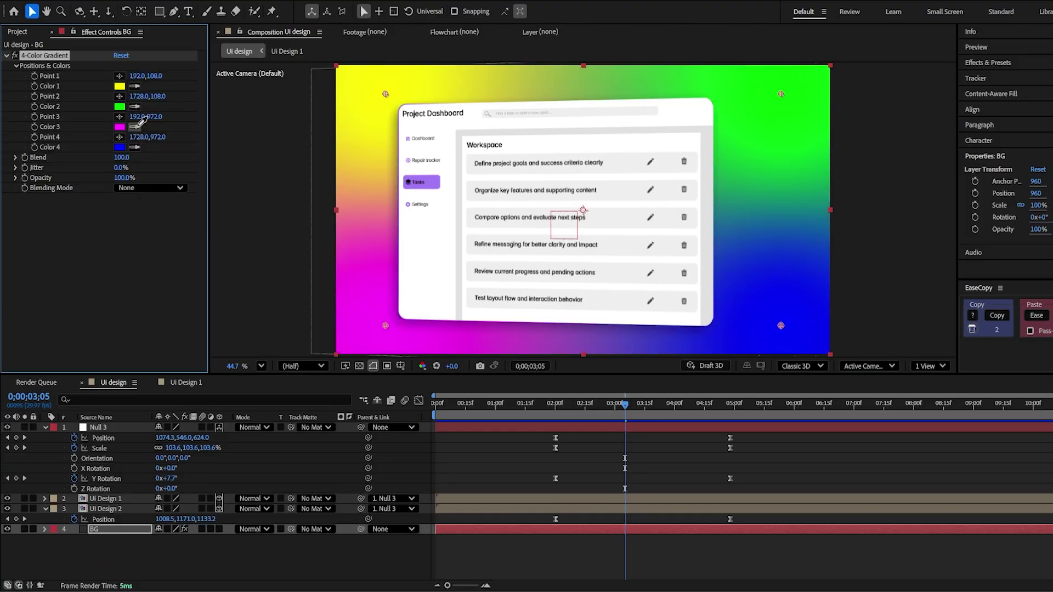
{"action": "left_click", "coordinate": [434, 177]}
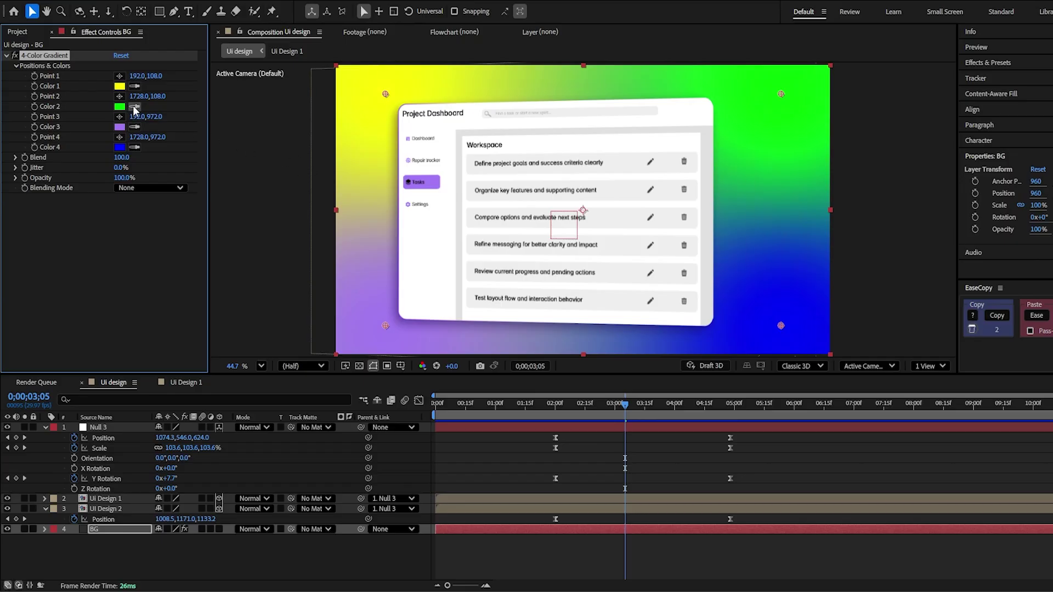
{"action": "left_click", "coordinate": [121, 125]}
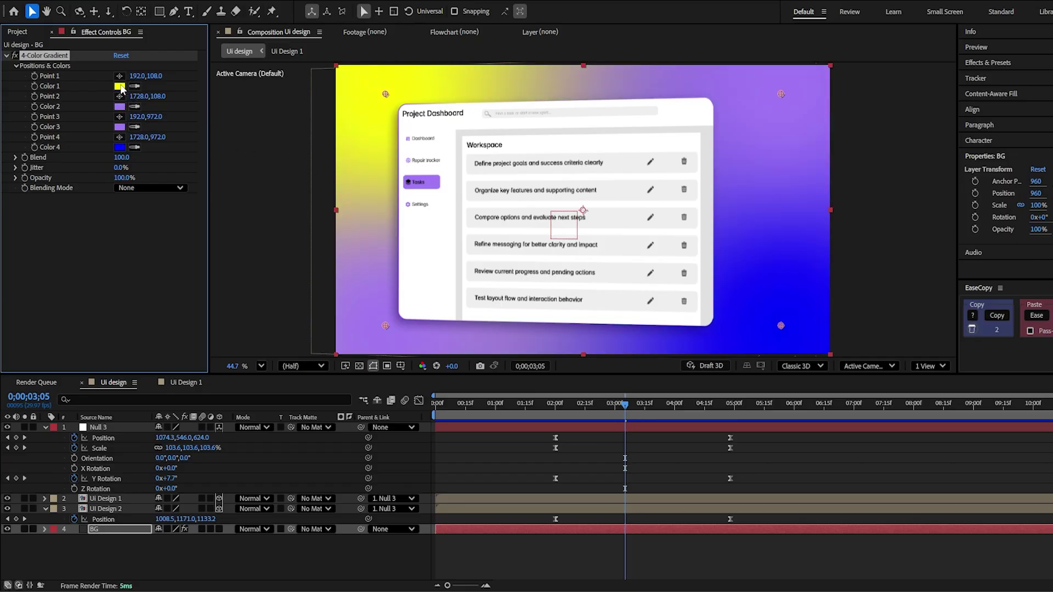
{"action": "left_click", "coordinate": [120, 86]}
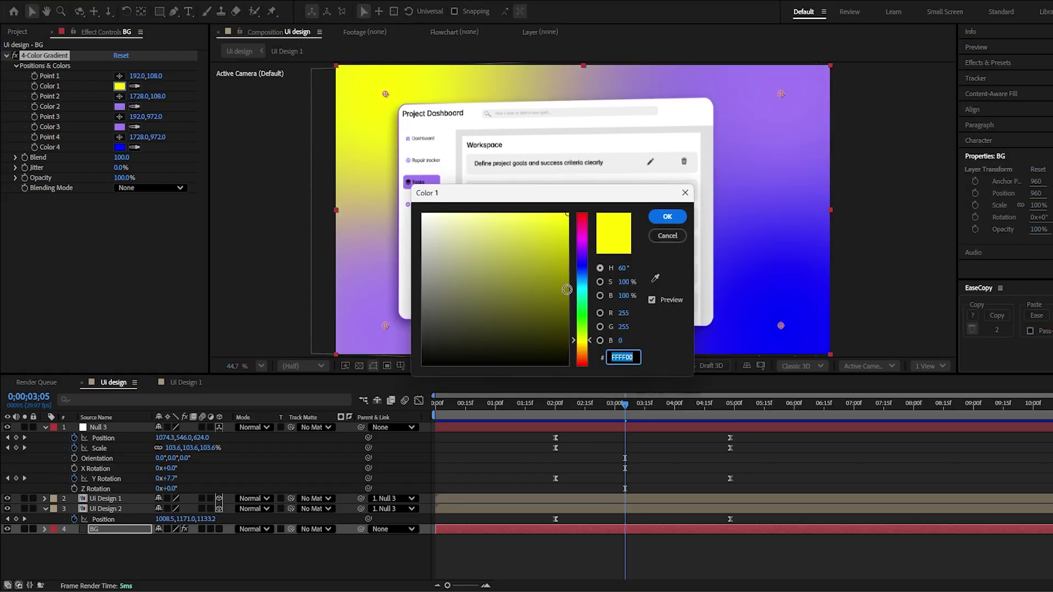
{"action": "left_click", "coordinate": [581, 286]}
{"action": "left_click", "coordinate": [463, 219]}
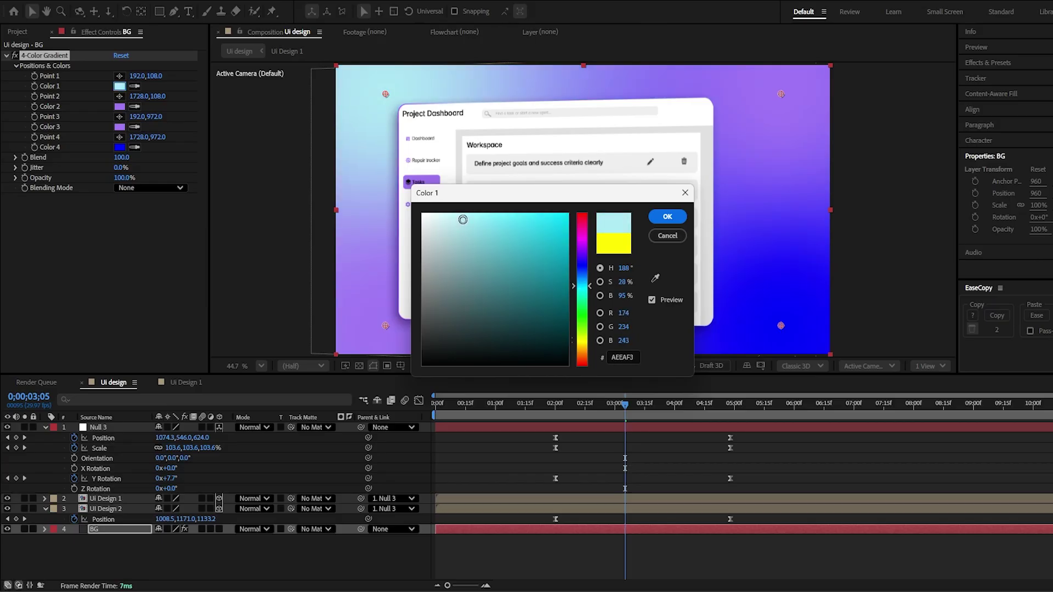
{"action": "mouse_move", "coordinate": [463, 220]}
{"action": "left_mouse_down"}
{"action": "mouse_move", "coordinate": [470, 212]}
{"action": "mouse_move", "coordinate": [456, 208]}
{"action": "left_mouse_up"}
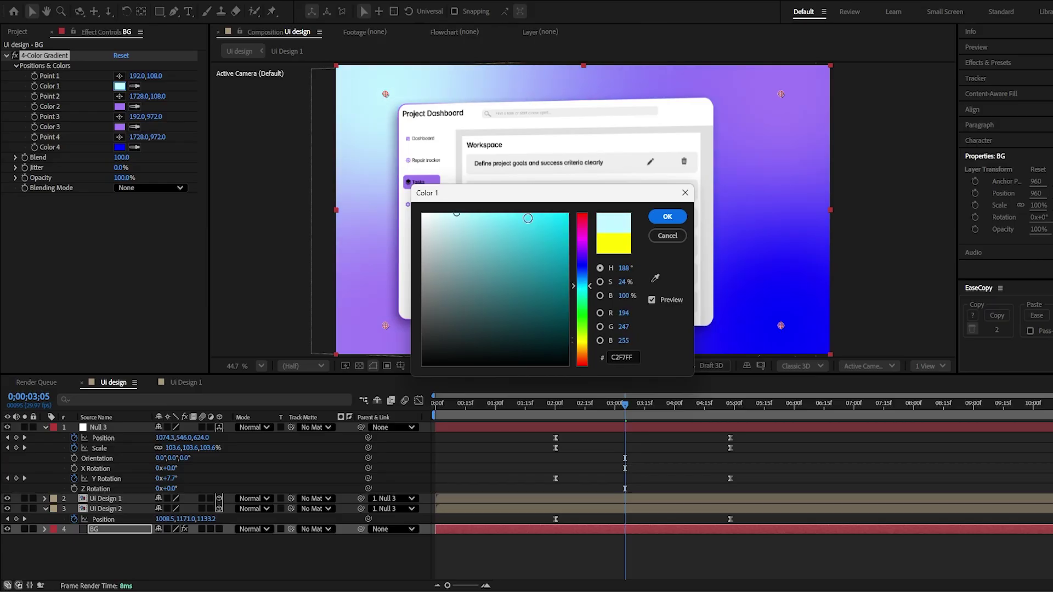
{"action": "left_click", "coordinate": [667, 217]}
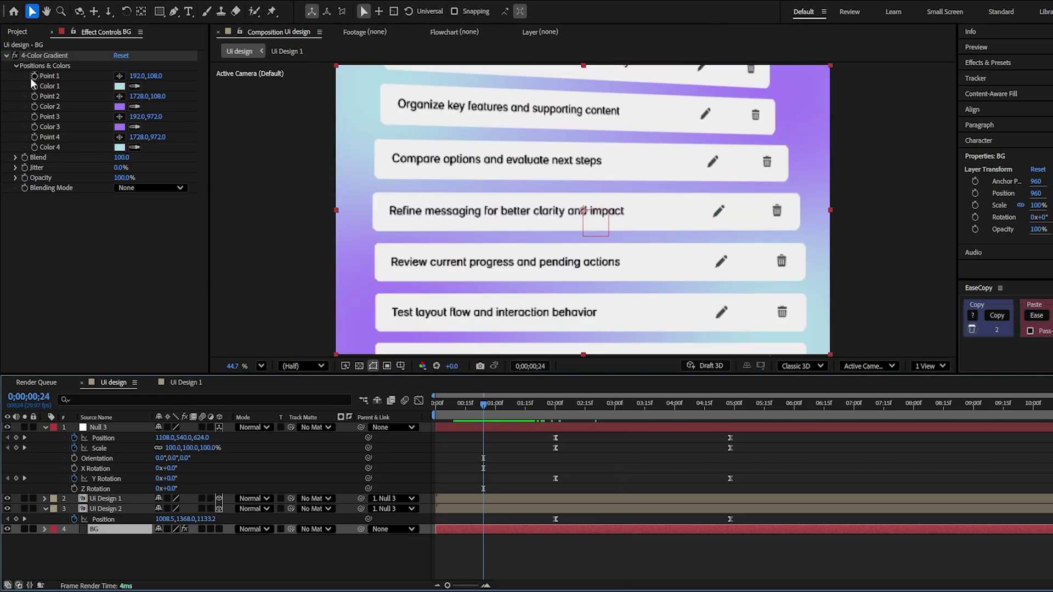
- Add a wiggle(1,1000) expression to gradient Point 1
{"action": "left_click", "coordinate": [34, 77], "text": "alt"}
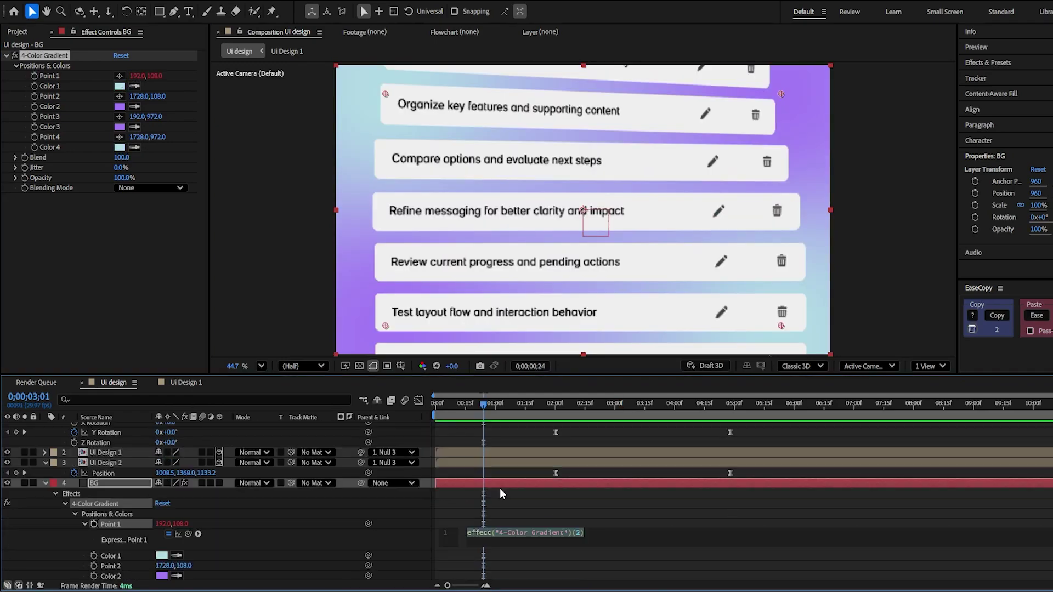
{"action": "type", "text": "wi"}
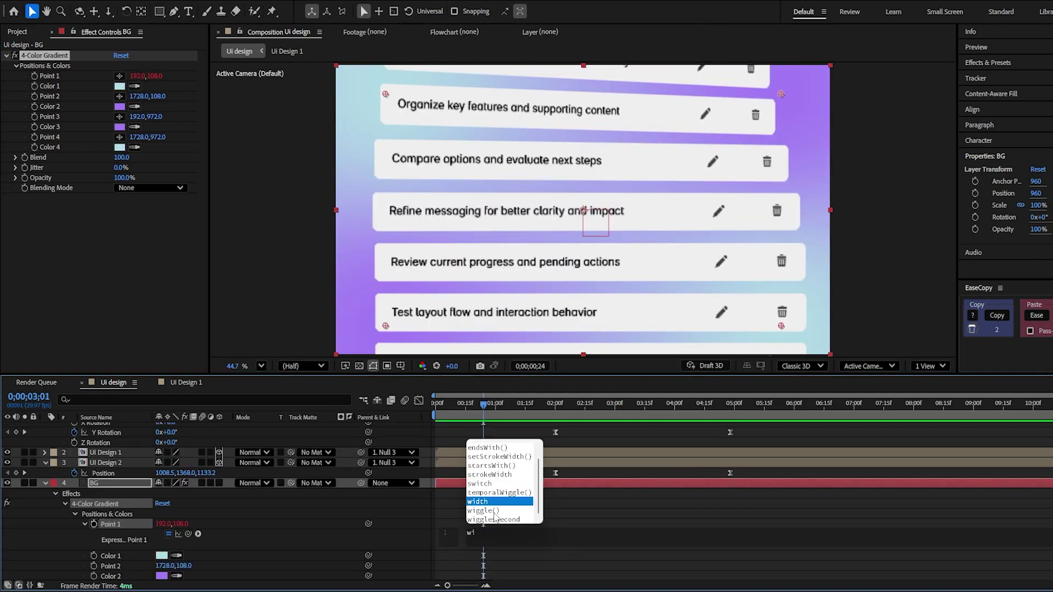
{"action": "left_click", "coordinate": [494, 510]}
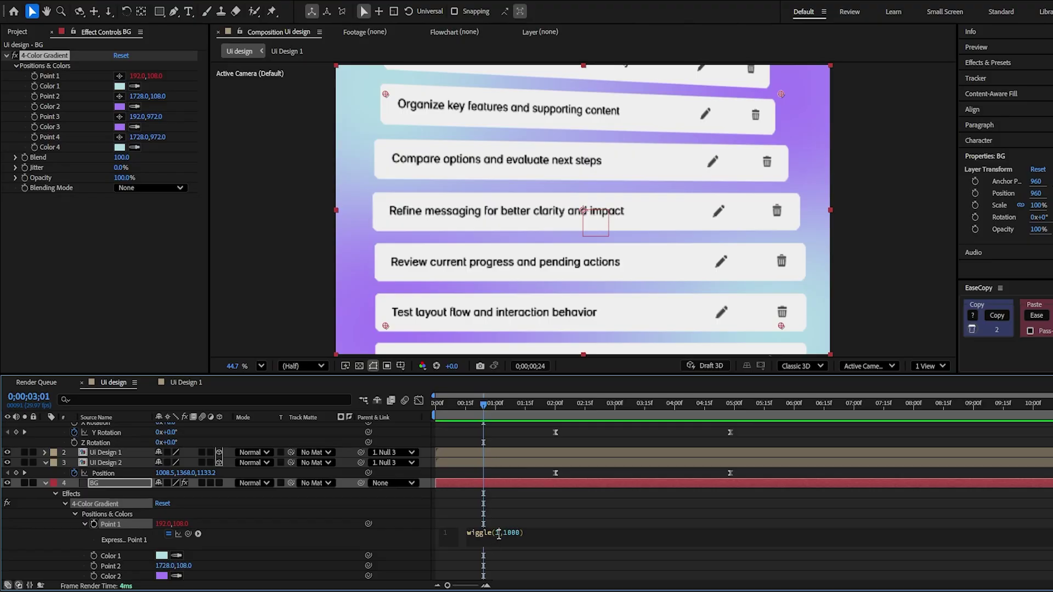
{"action": "left_click", "coordinate": [469, 531]}
{"action": "key", "text": "ctrl+c"}
- Paste the same wiggle(1,1000) expression onto Points 2, 3 and 4
{"action": "scroll", "coordinate": [100, 564], "scroll_direction": "down", "scroll_amount": 1}
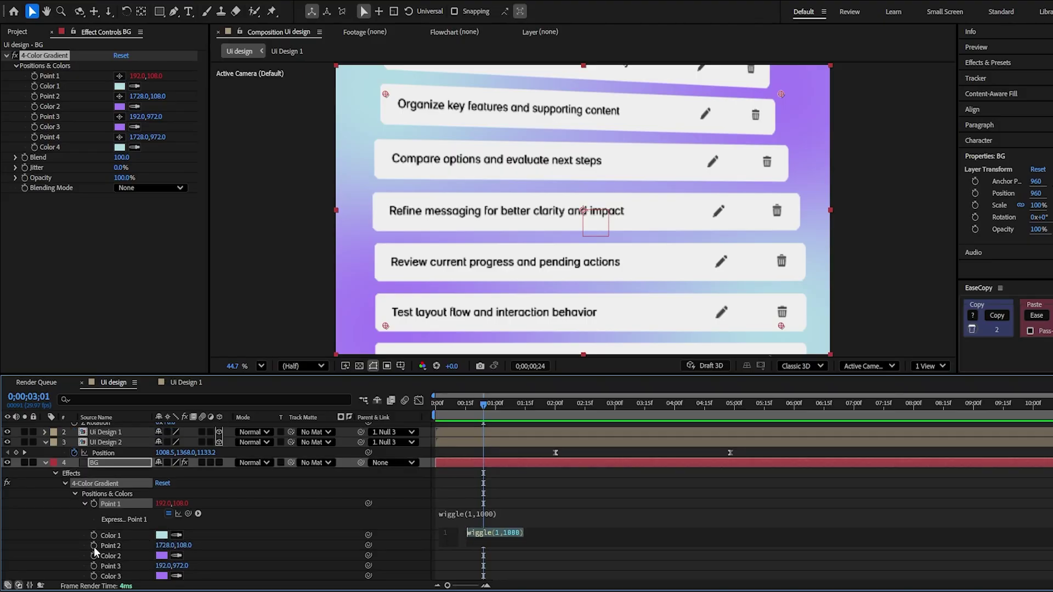
{"action": "left_click", "coordinate": [94, 547], "text": "alt"}
{"action": "key", "text": "ctrl+v"}
{"action": "left_click", "coordinate": [94, 546], "text": "alt"}
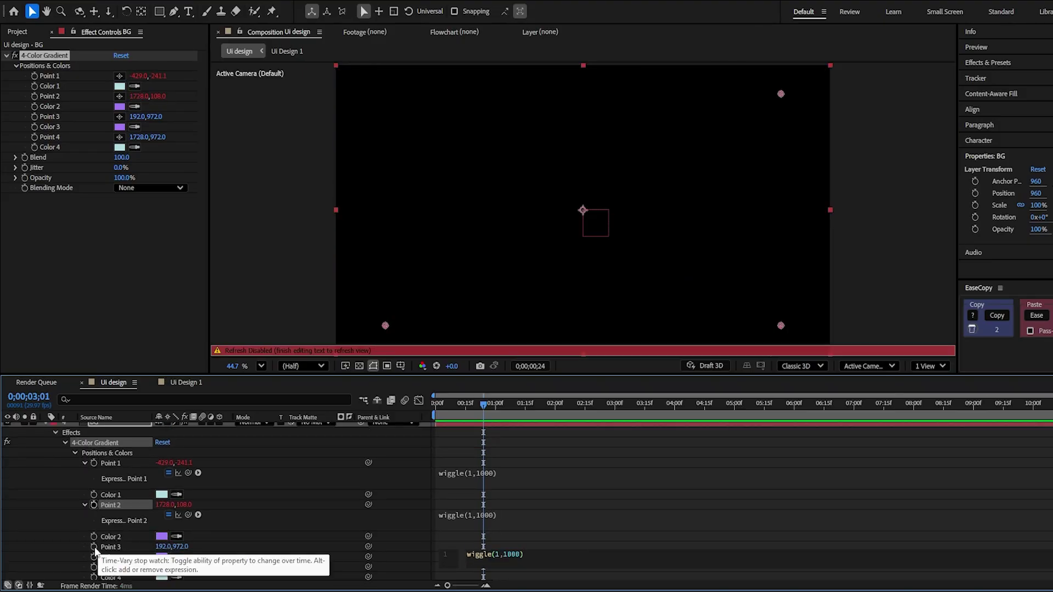
{"action": "key", "text": "ctrl+v"}
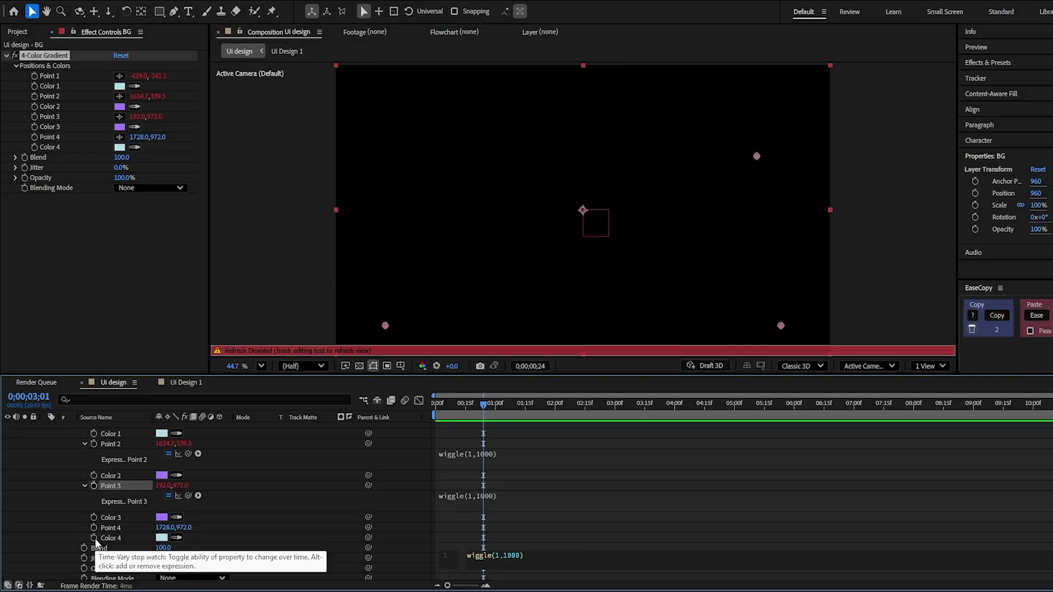
{"action": "scroll", "coordinate": [95, 538], "scroll_direction": "down", "scroll_amount": 3}
{"action": "left_click", "coordinate": [94, 527], "text": "alt"}
{"action": "key", "text": "ctrl+v"}
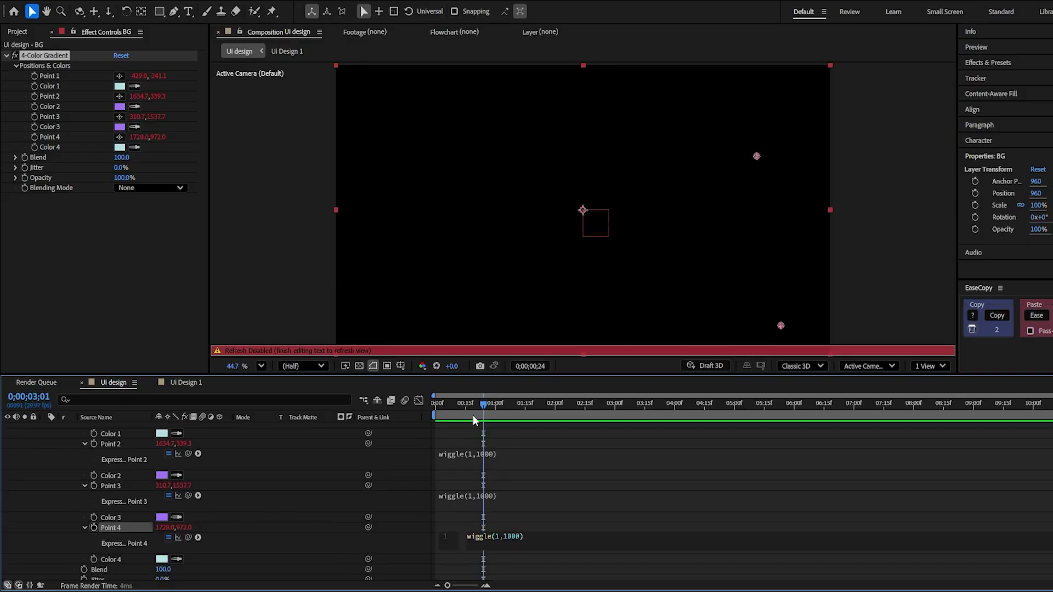
{"action": "left_click", "coordinate": [438, 422]}
- Preview the drifting background, then collapse all layer properties
{"action": "key", "text": "space"}
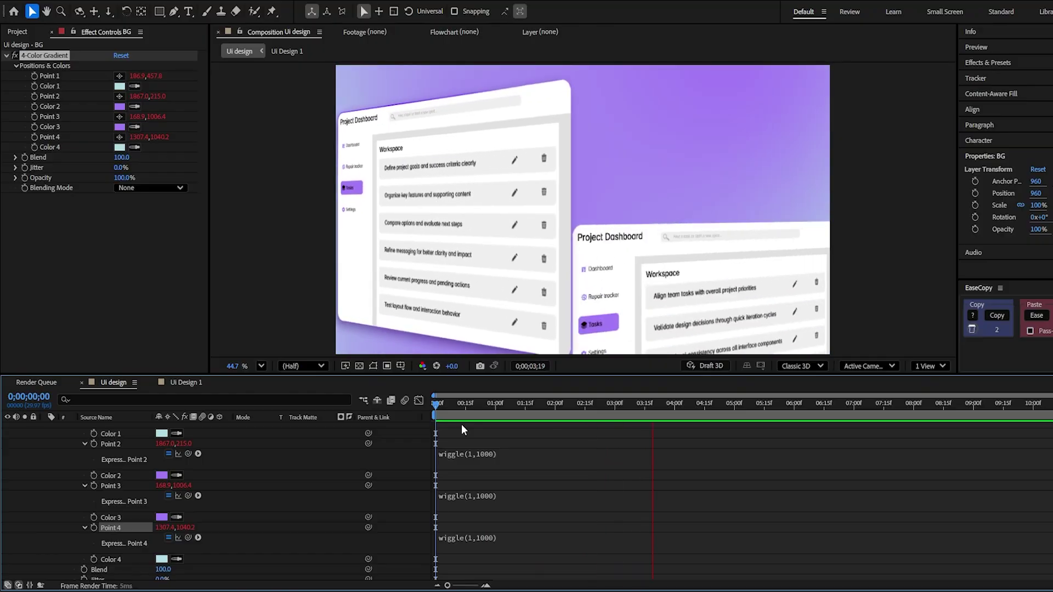
{"action": "key", "text": "space"}
{"action": "scroll", "coordinate": [507, 452], "scroll_direction": "up", "scroll_amount": 4}
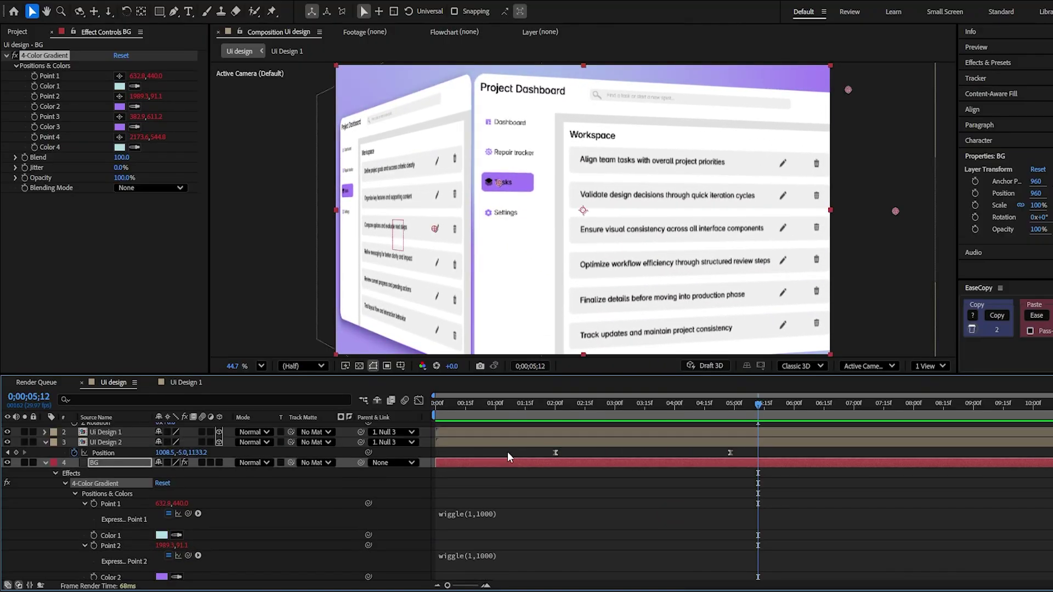
{"action": "scroll", "coordinate": [508, 452], "scroll_direction": "up", "scroll_amount": 3}
{"action": "key", "text": "ctrl+a"}
{"action": "key", "text": "ctrl+grave"}
{"action": "left_click", "coordinate": [485, 484]}
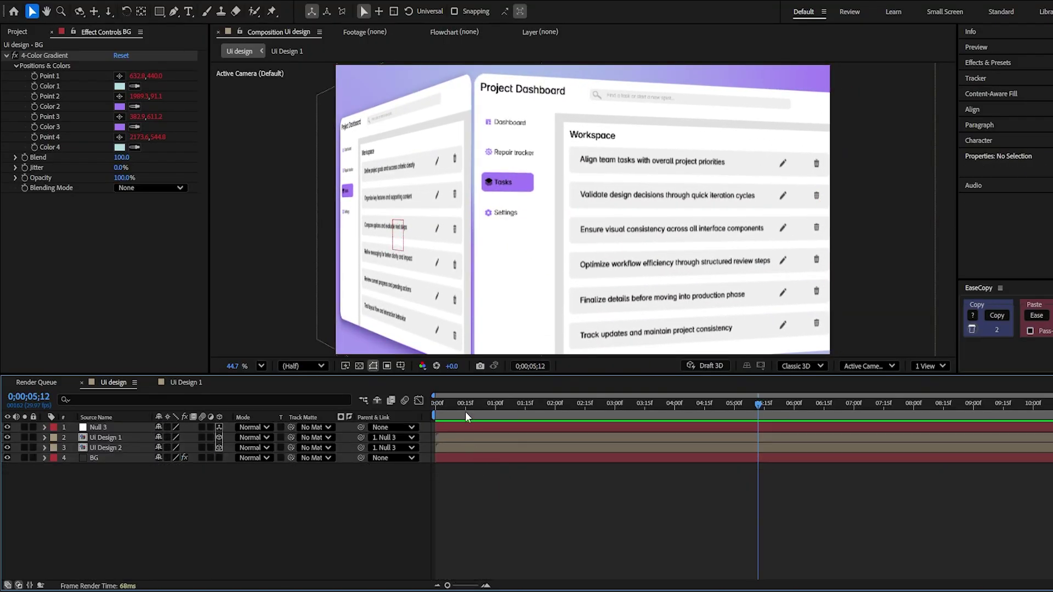
{"action": "left_click_drag", "start_coordinate": [465, 411], "coordinate": [666, 407]}
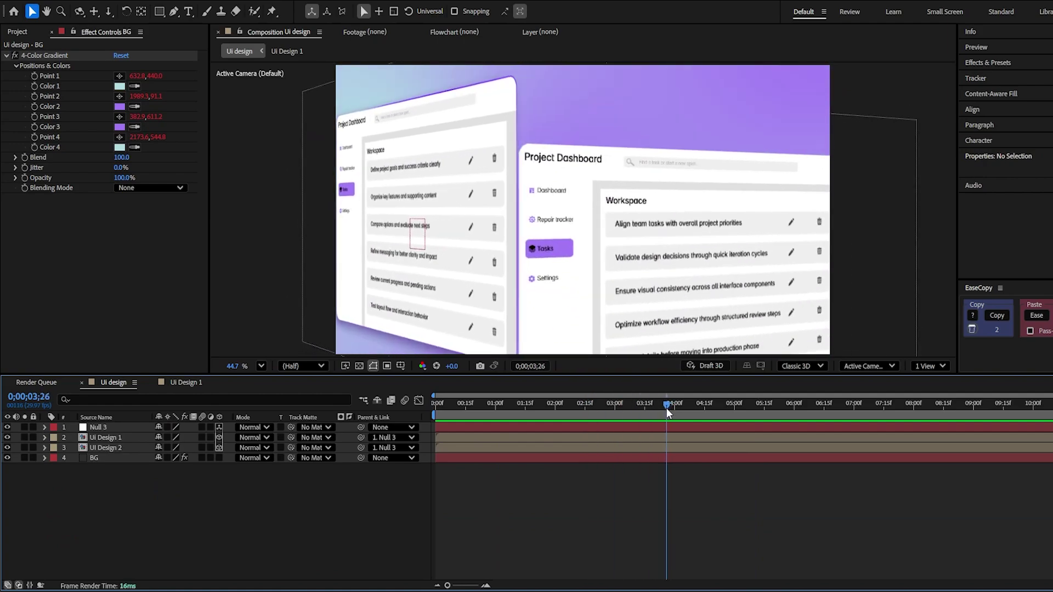
- Duplicate Ui Design 1 and apply a Gradient Ramp to the copy
{"action": "left_click", "coordinate": [531, 437]}
{"action": "key", "text": "ctrl+d"}
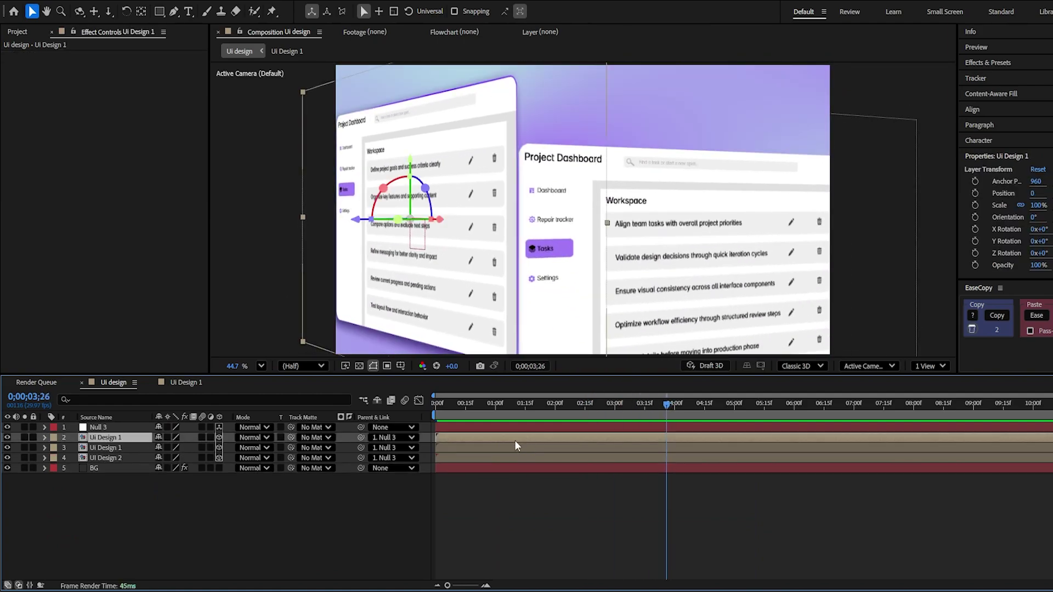
{"action": "key", "text": "ctrl+space"}
{"action": "type", "text": "gra"}
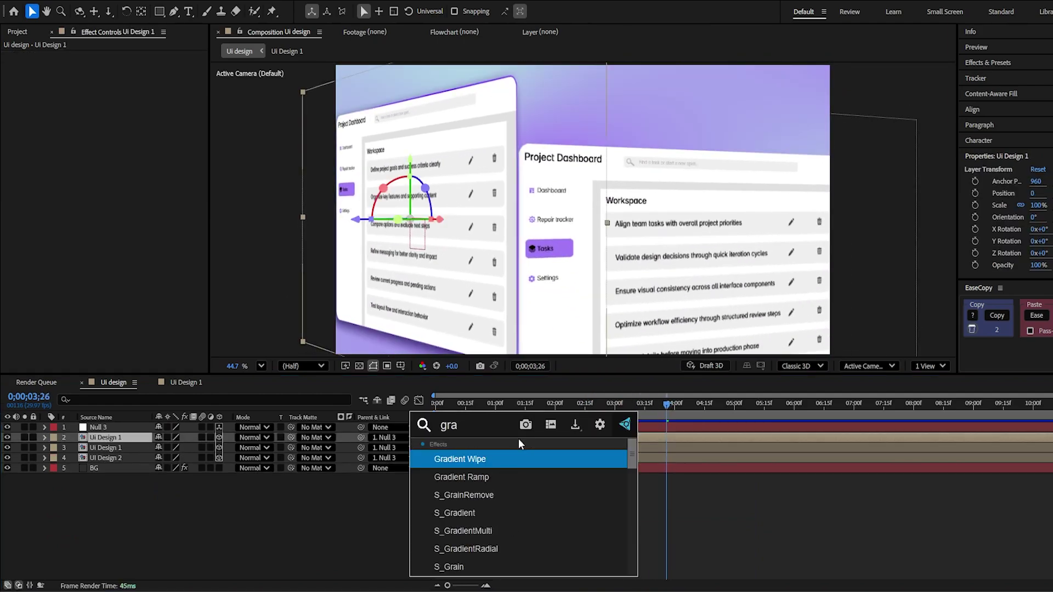
{"action": "left_click", "coordinate": [466, 473]}
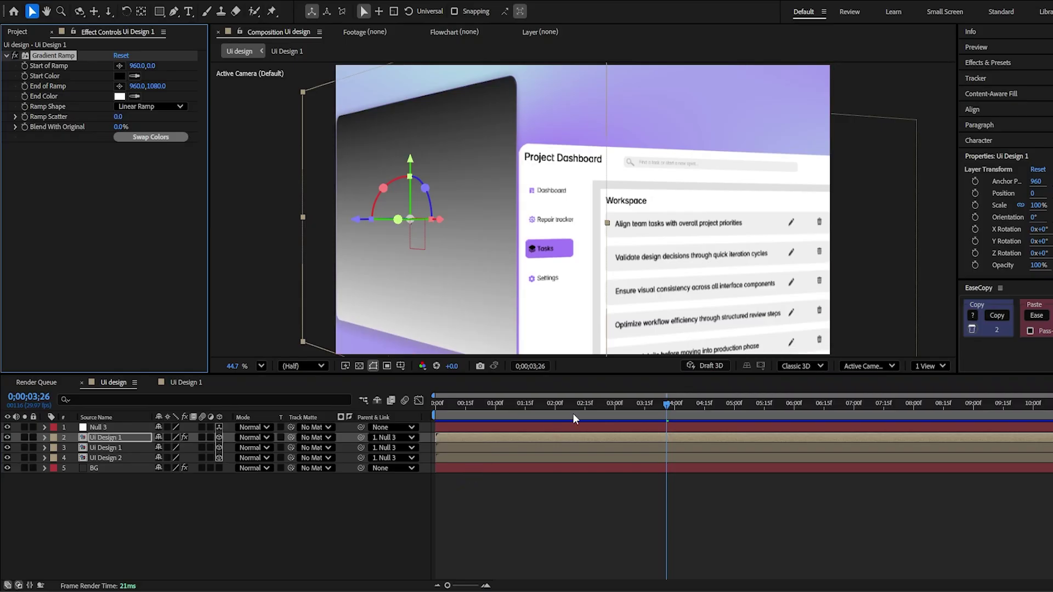
- Reposition the ramp points from 1583.7,553.4 to 320.7,571.3 so it runs horizontally
{"action": "mouse_move", "coordinate": [572, 413]}
{"action": "left_mouse_down"}
{"action": "mouse_move", "coordinate": [560, 413]}
{"action": "mouse_move", "coordinate": [577, 412]}
{"action": "left_mouse_up"}
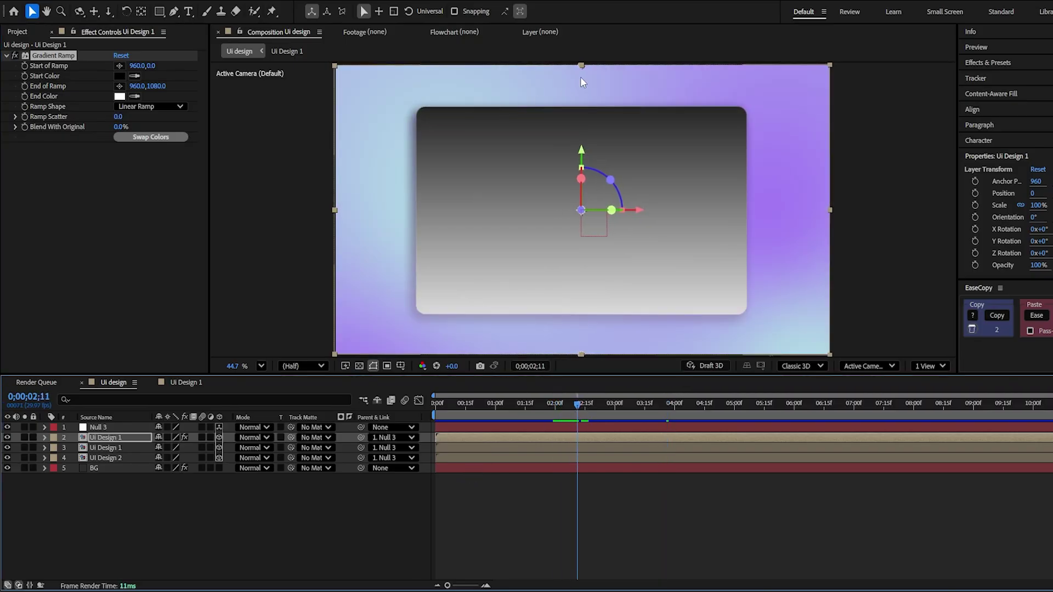
{"action": "left_click_drag", "start_coordinate": [581, 65], "coordinate": [738, 216]}
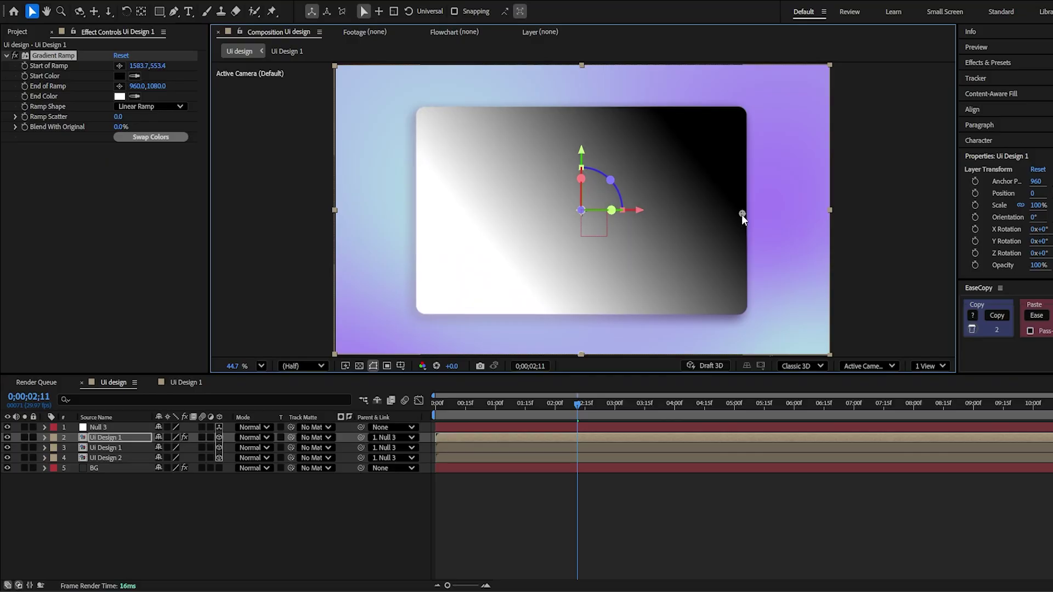
{"action": "left_click_drag", "start_coordinate": [581, 354], "coordinate": [388, 218]}
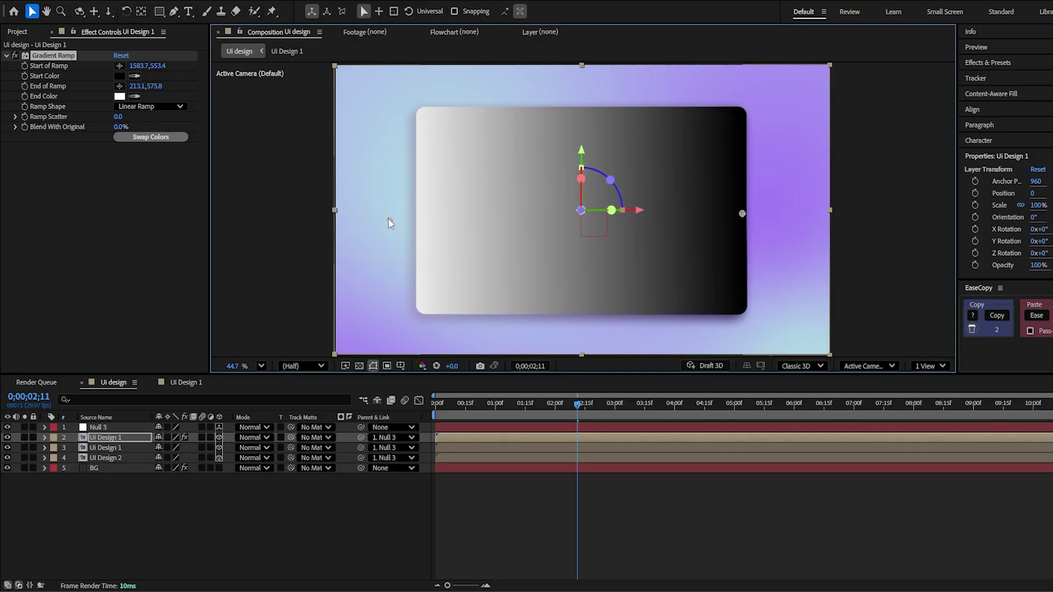
{"action": "left_click_drag", "start_coordinate": [577, 404], "coordinate": [689, 404]}
- Set Ui Design 1's Track Matte to the gradient layer as a Luma matte
{"action": "left_click", "coordinate": [112, 448]}
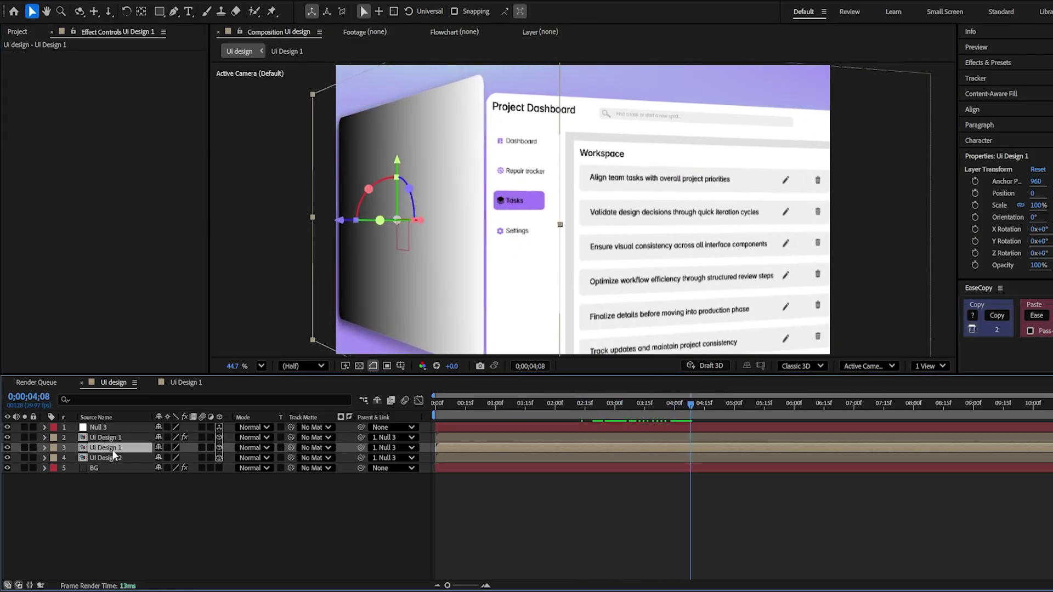
{"action": "left_click_drag", "start_coordinate": [290, 449], "coordinate": [120, 437]}
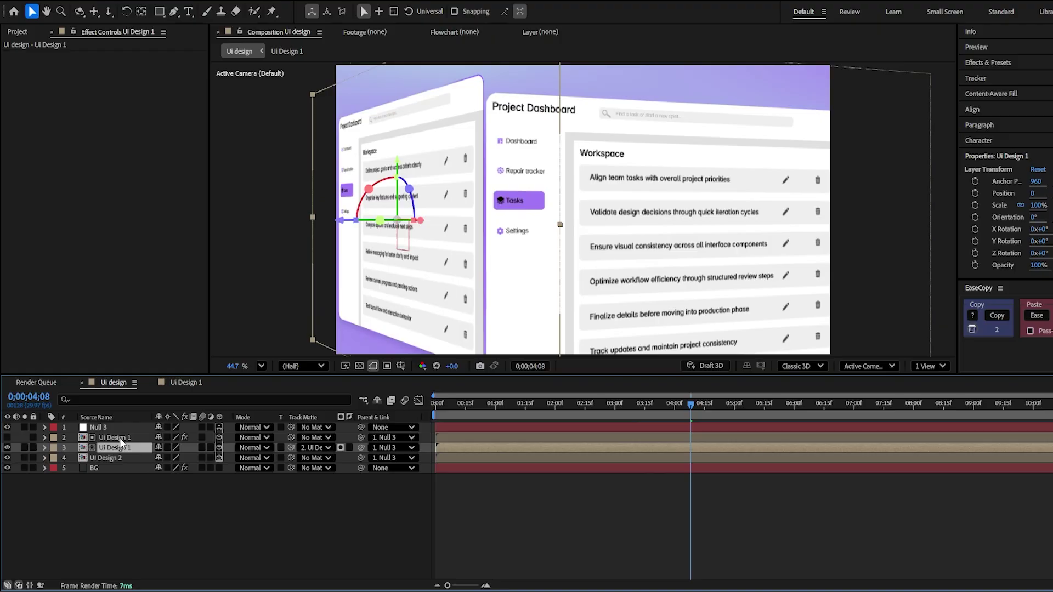
{"action": "left_click", "coordinate": [340, 447]}
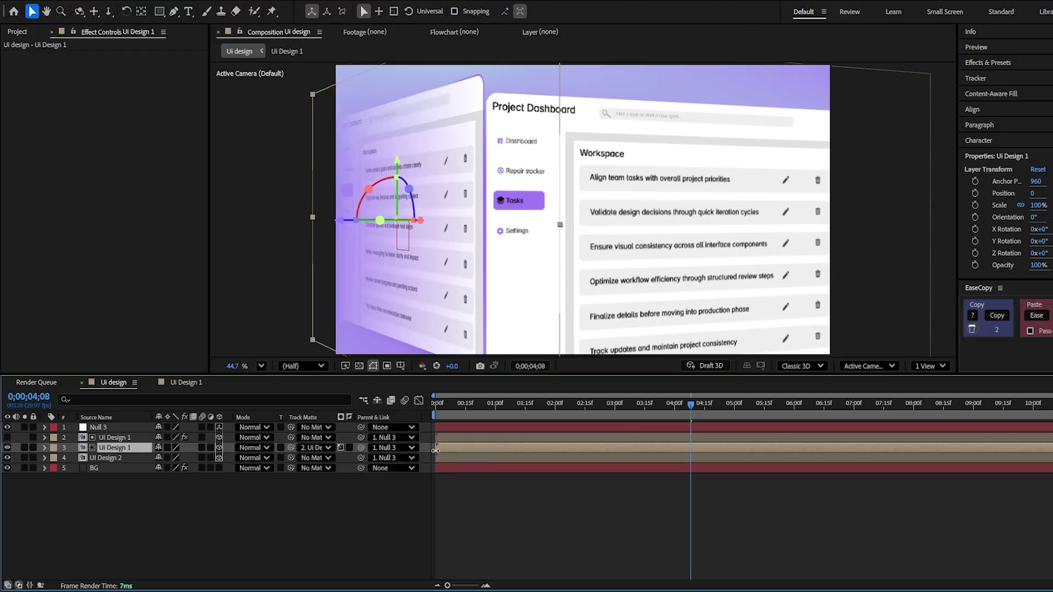
- Keyframe the gradient's End Color from white at 2;00 to black near 5;00, eased
{"action": "mouse_move", "coordinate": [625, 418]}
{"action": "left_mouse_down"}
{"action": "mouse_move", "coordinate": [643, 416]}
{"action": "mouse_move", "coordinate": [583, 426]}
{"action": "mouse_move", "coordinate": [636, 423]}
{"action": "left_mouse_up"}
{"action": "left_click", "coordinate": [614, 429]}
{"action": "key", "text": "u"}
{"action": "left_click_drag", "start_coordinate": [562, 414], "coordinate": [555, 420]}
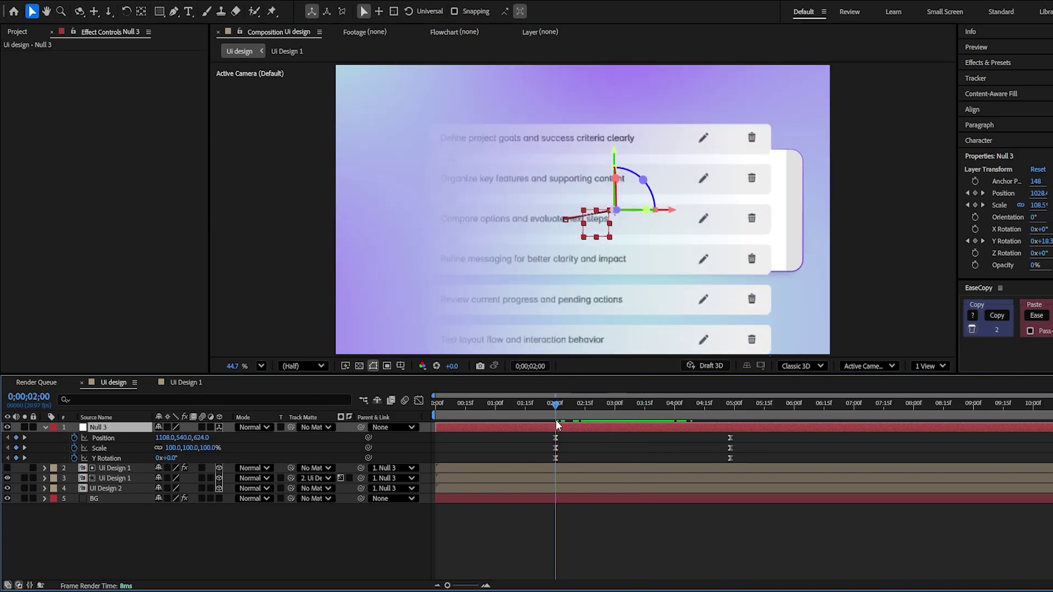
{"action": "left_click", "coordinate": [545, 467]}
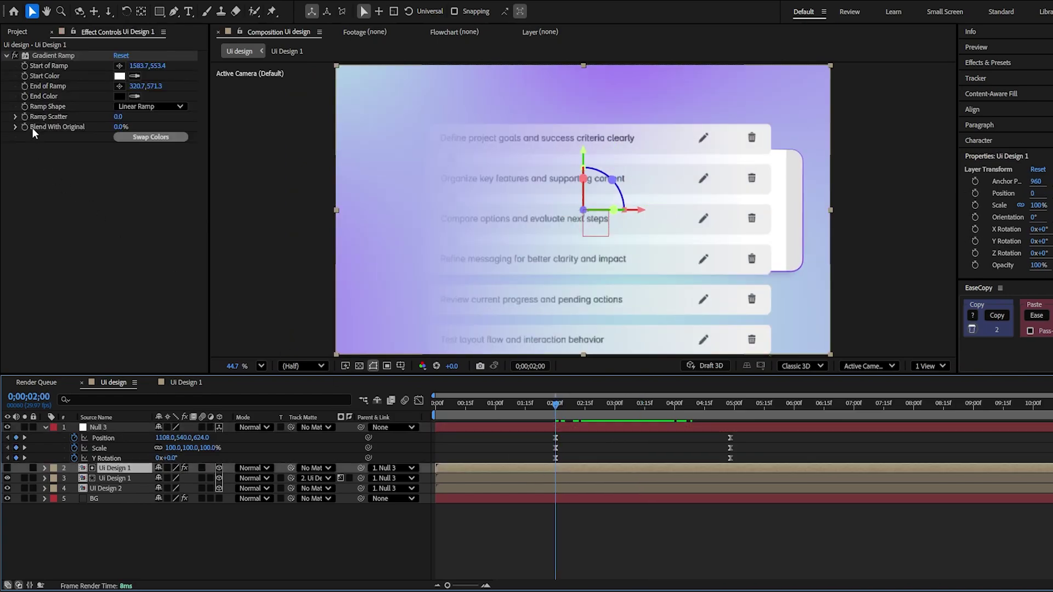
{"action": "left_click", "coordinate": [24, 96]}
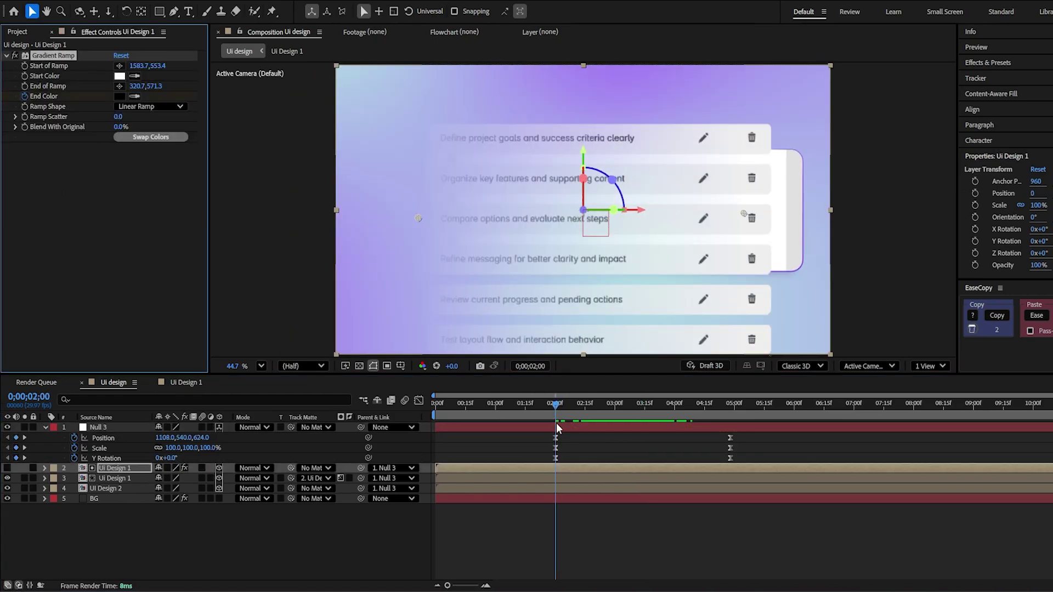
{"action": "key", "text": "u"}
{"action": "left_click_drag", "start_coordinate": [555, 489], "coordinate": [730, 489]}
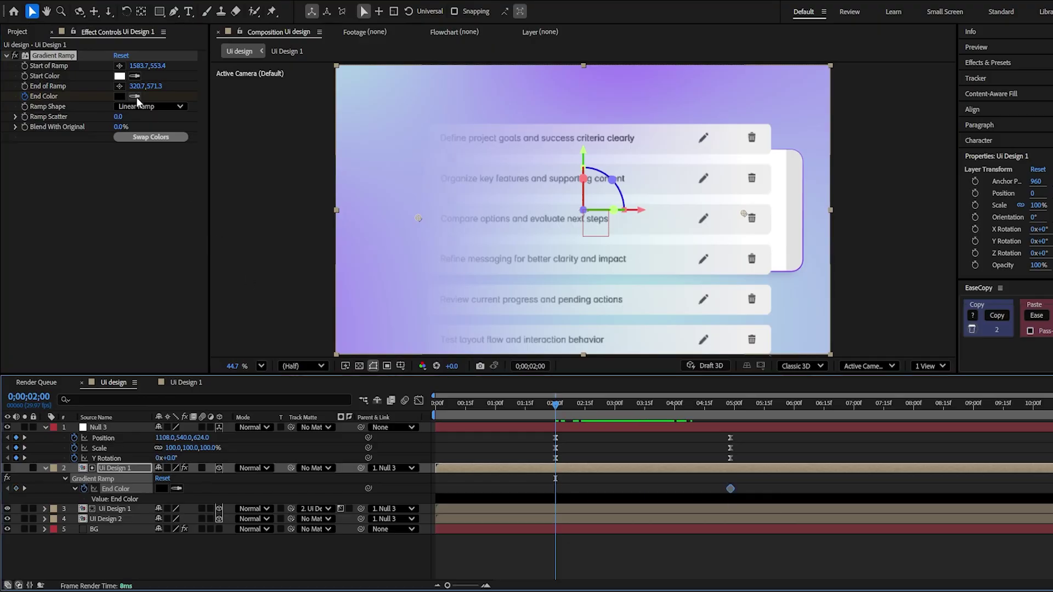
{"action": "left_click", "coordinate": [121, 82]}
{"action": "key", "text": "ctrl+v"}
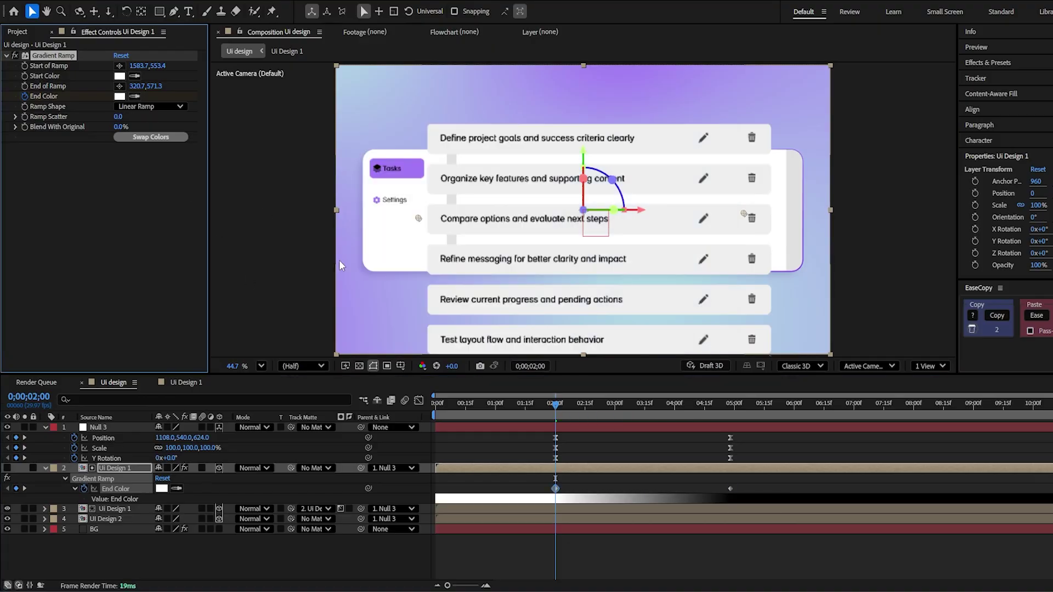
{"action": "left_click_drag", "start_coordinate": [762, 484], "coordinate": [529, 506]}
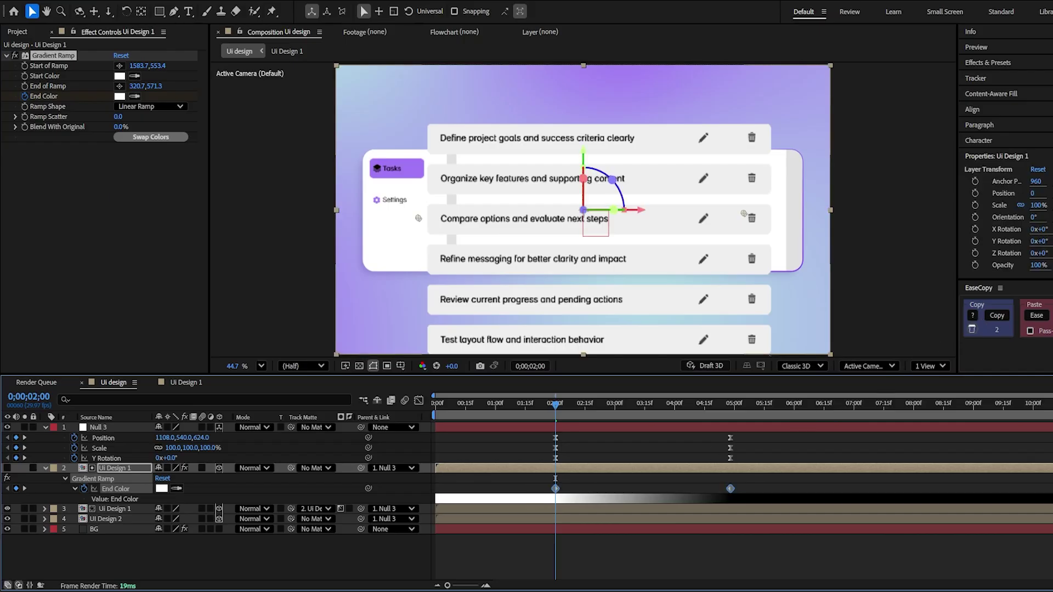
{"action": "left_click", "coordinate": [1033, 317]}
- Adjust the ramp end point, end the work area at 5 seconds, and preview the fold
{"action": "left_click_drag", "start_coordinate": [563, 405], "coordinate": [536, 409]}
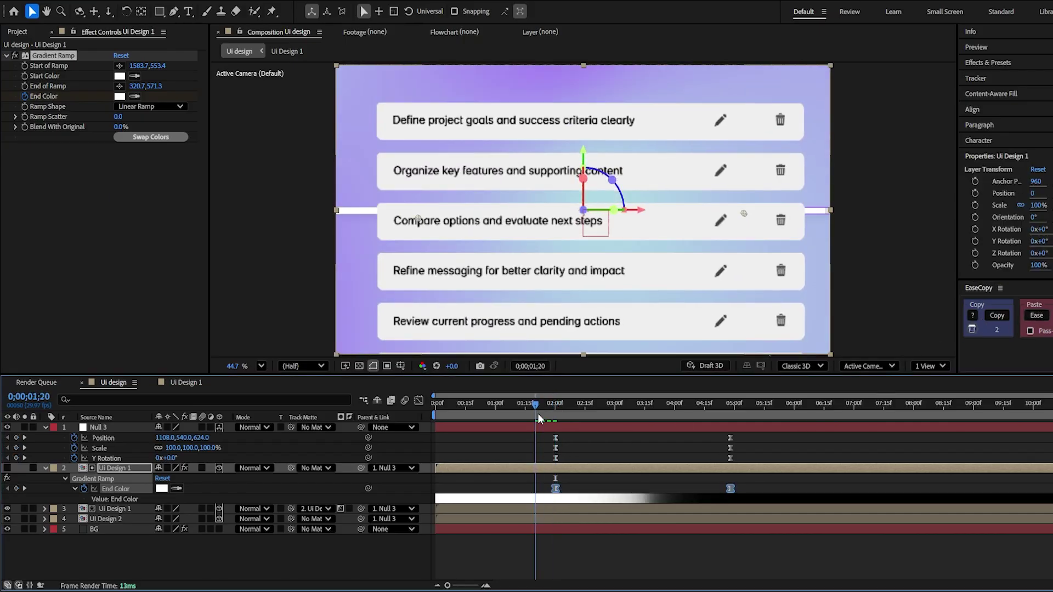
{"action": "key", "text": "space"}
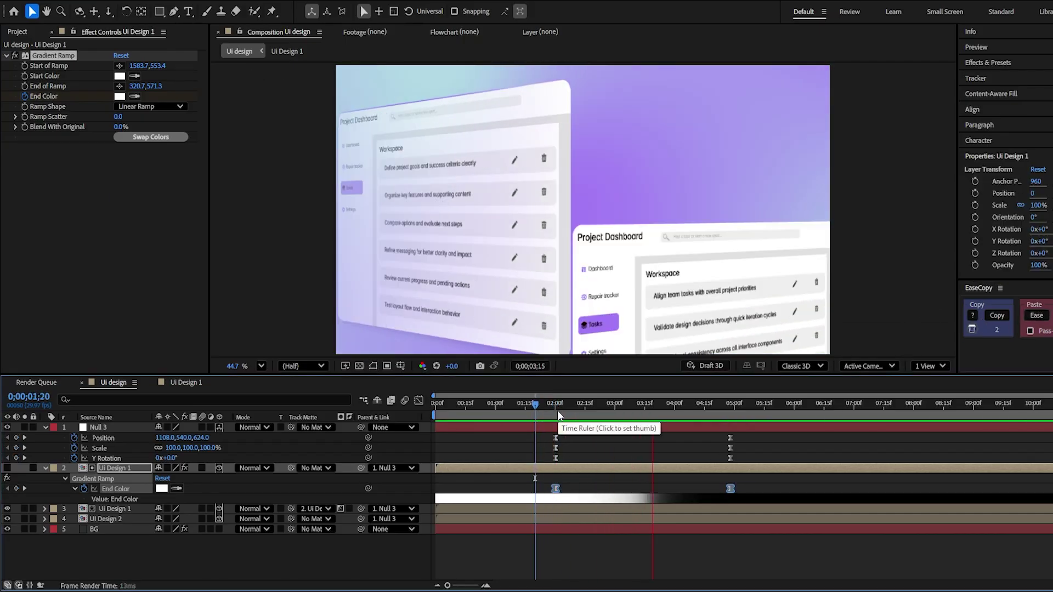
{"action": "left_click", "coordinate": [729, 417]}
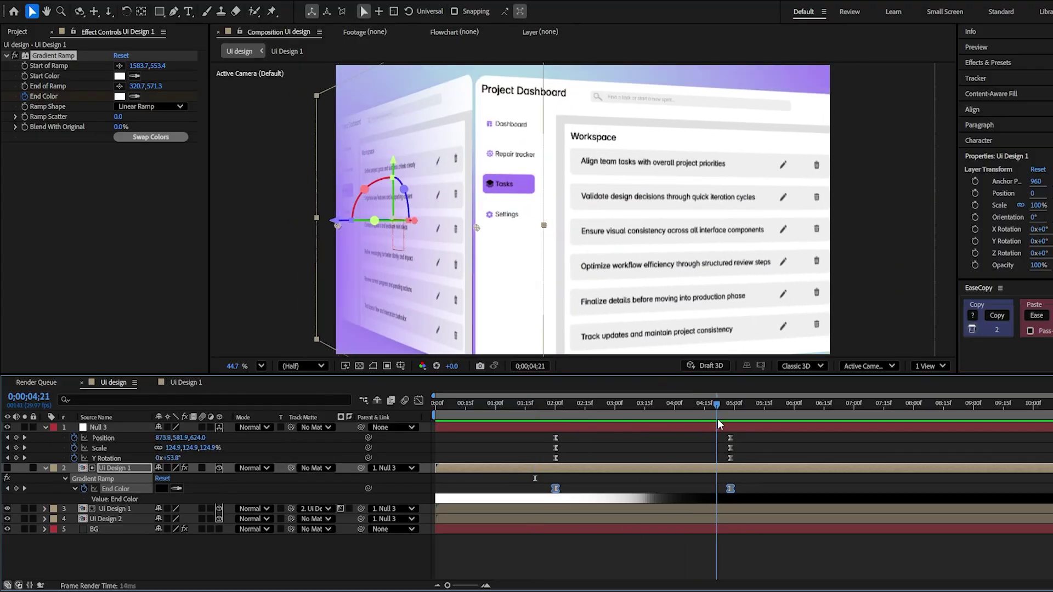
{"action": "left_click_drag", "start_coordinate": [135, 86], "coordinate": [237, 144]}
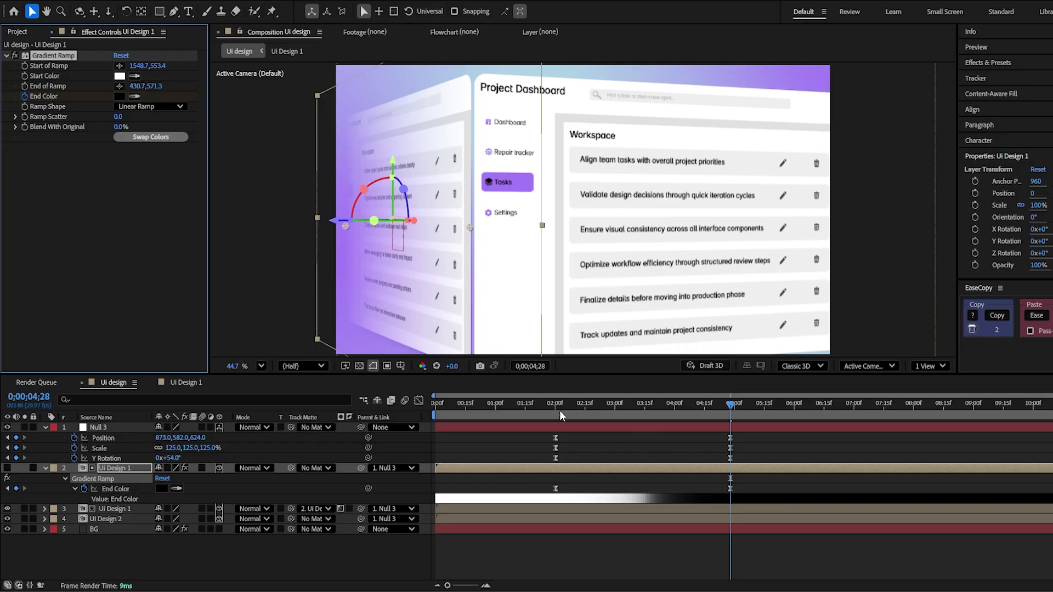
{"action": "key", "text": "n"}
{"action": "key", "text": "space"}
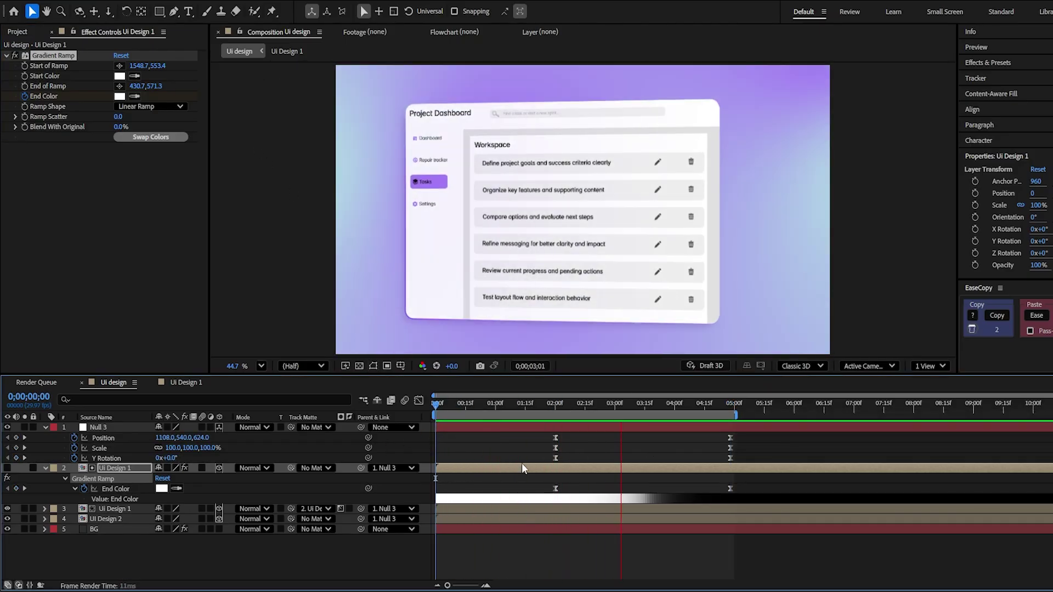
- Inspect the Workspace layer's properties inside the Ui Design 1 precomp
{"action": "left_click", "coordinate": [181, 382]}
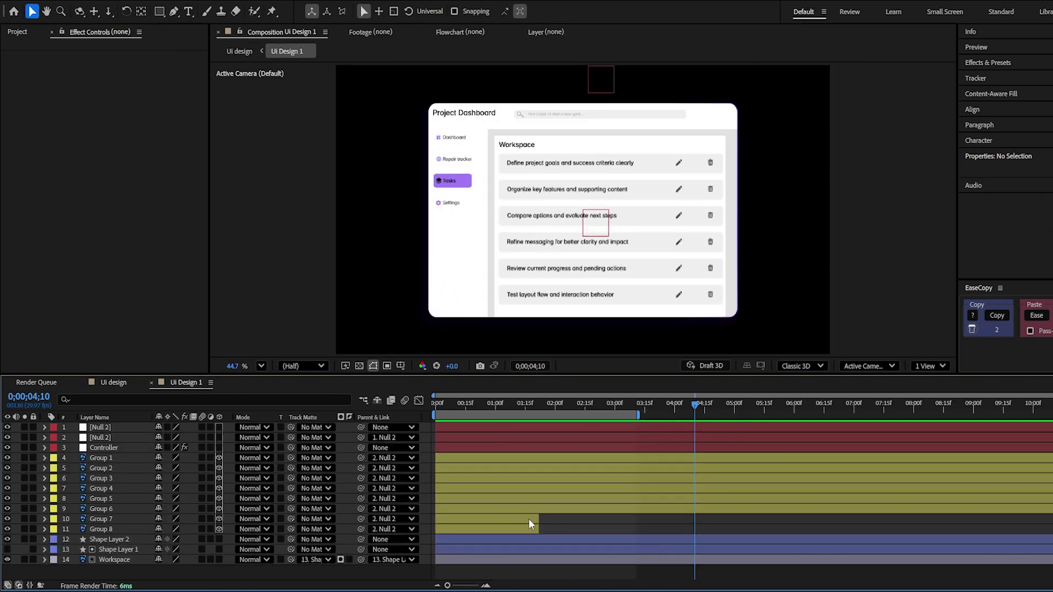
{"action": "left_click", "coordinate": [114, 559]}
{"action": "left_click", "coordinate": [43, 560]}
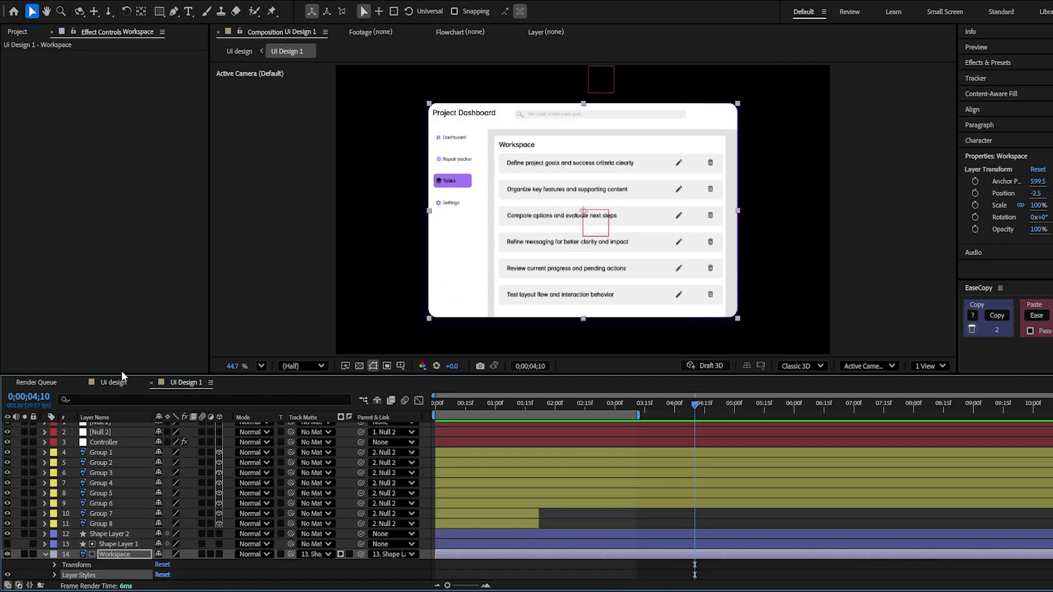
- Back in the Ui design comp, preview from 1s 15f, then open the UI Design 2 precomp
{"action": "left_click", "coordinate": [113, 383]}
{"action": "left_click", "coordinate": [591, 520]}
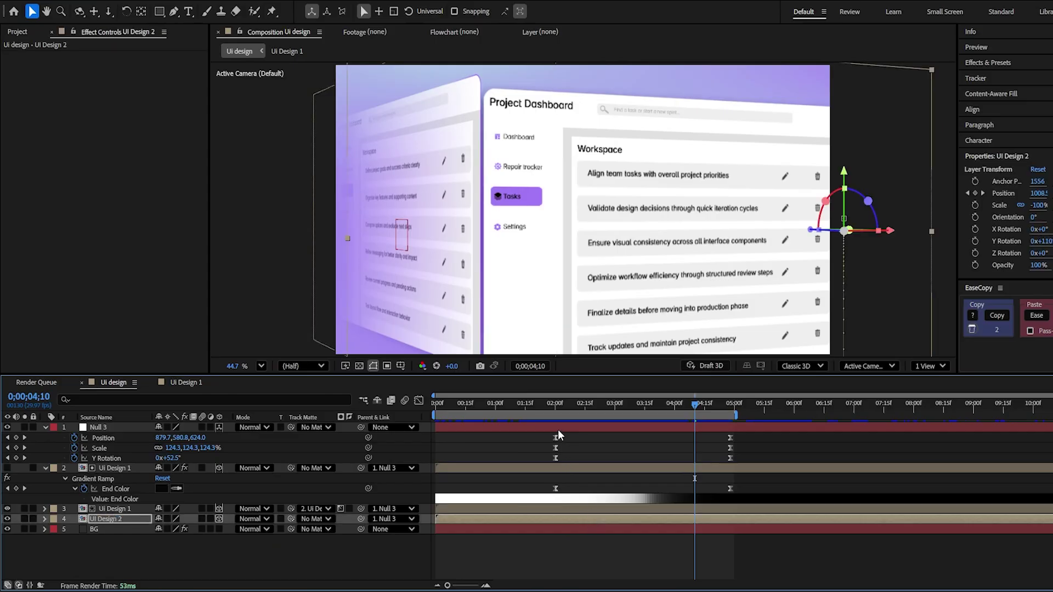
{"action": "left_click", "coordinate": [522, 423]}
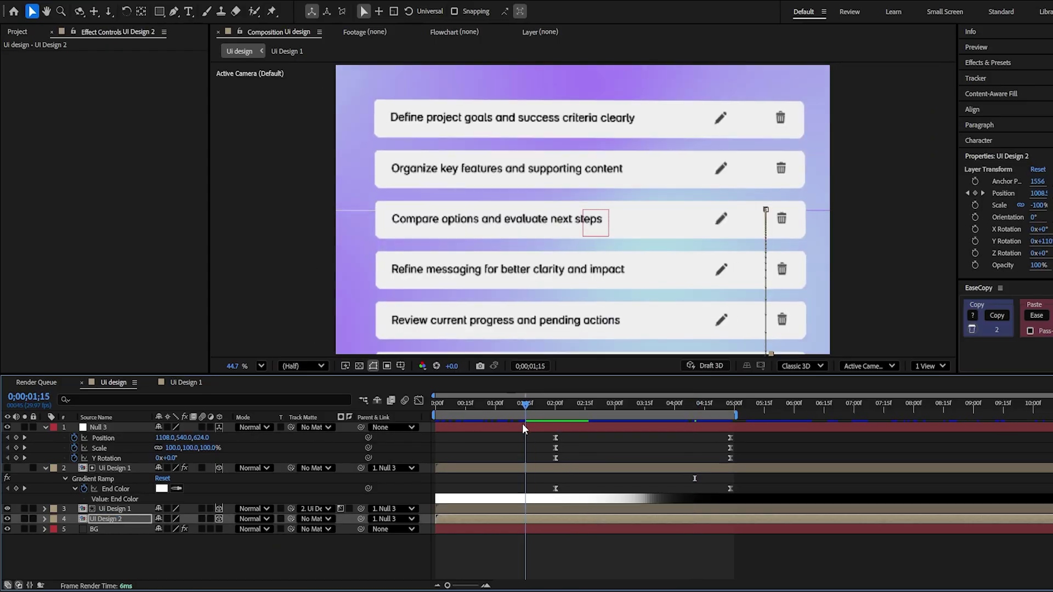
{"action": "key", "text": "space"}
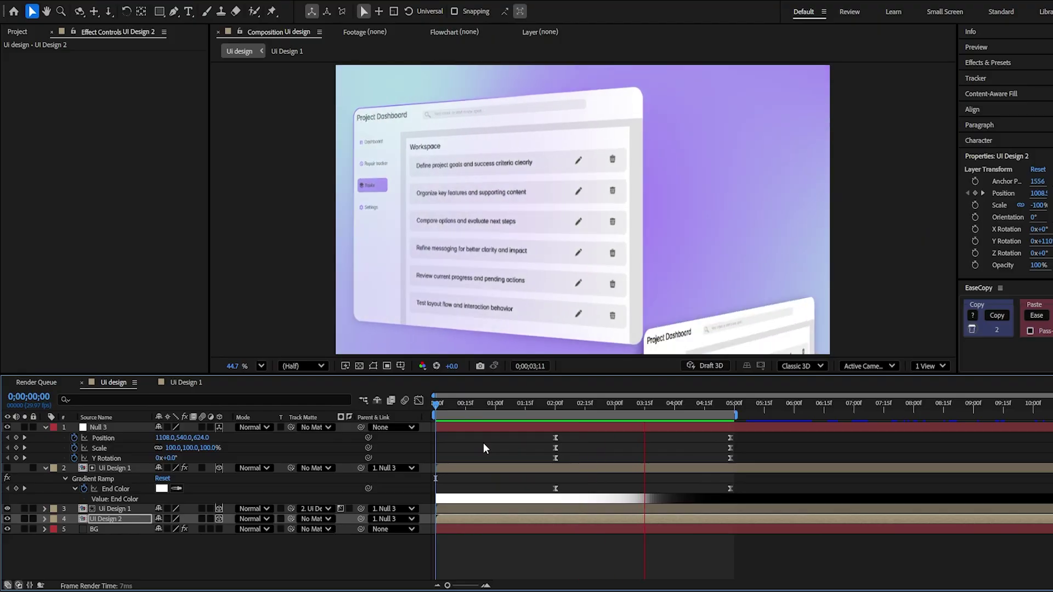
{"action": "key", "text": "space"}
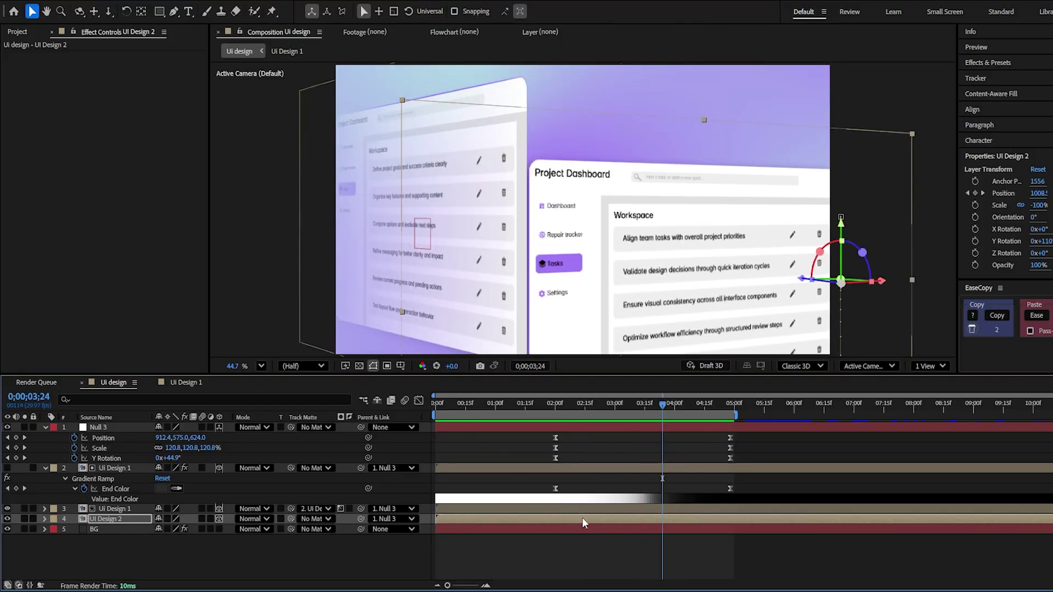
{"action": "double_click", "coordinate": [581, 517]}
- Identify the task-row layers and apply a Transform effect to Group 1 at the comp start
{"action": "left_click", "coordinate": [485, 466]}
{"action": "left_click", "coordinate": [486, 437]}
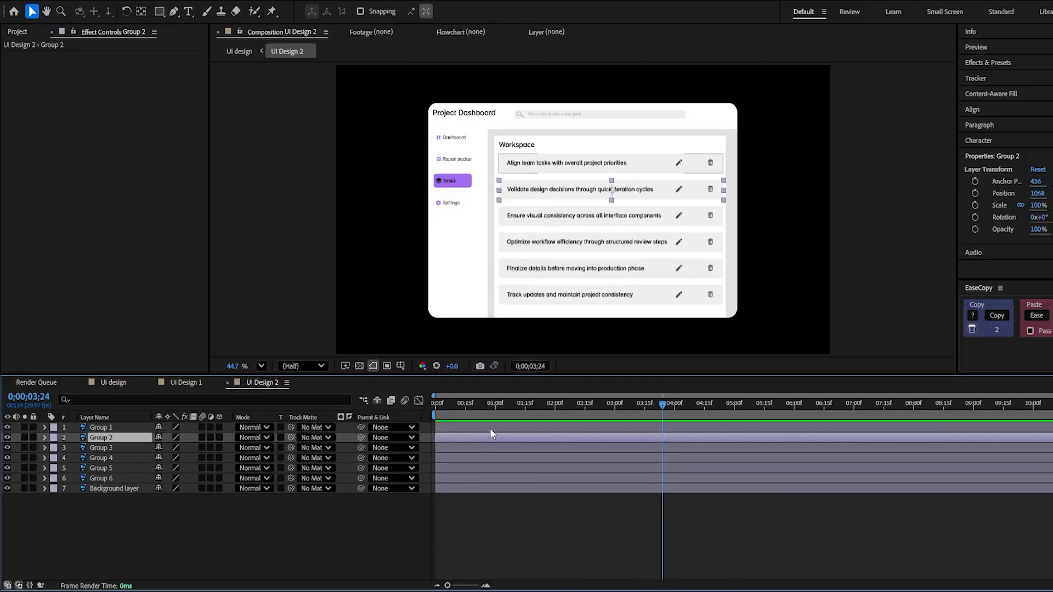
{"action": "left_click", "coordinate": [483, 427]}
{"action": "left_click", "coordinate": [475, 447]}
{"action": "left_click", "coordinate": [472, 467]}
{"action": "left_click", "coordinate": [470, 487]}
{"action": "left_click", "coordinate": [467, 405]}
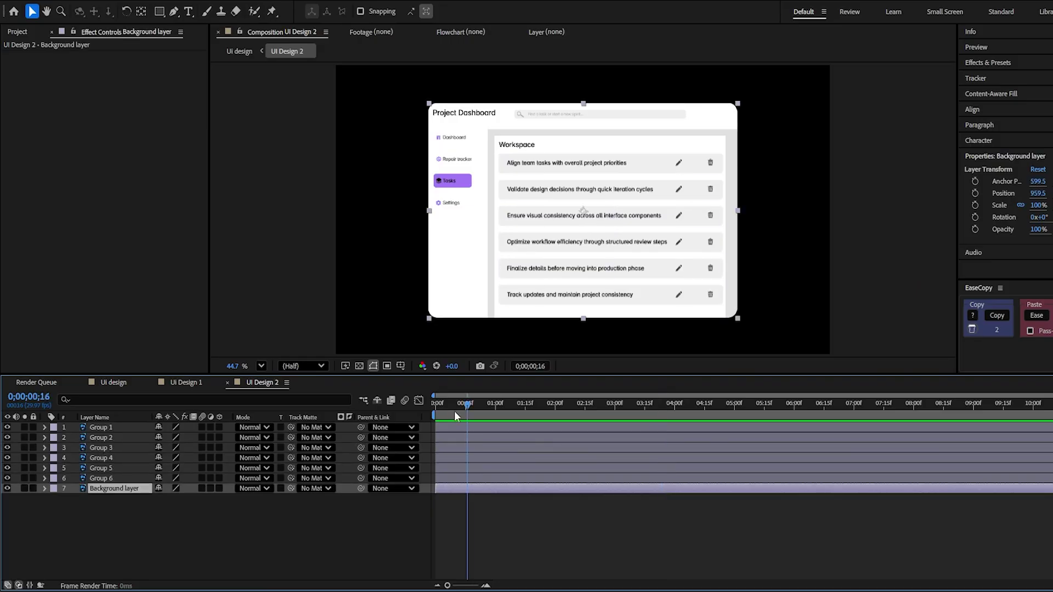
{"action": "key", "text": "Home"}
{"action": "left_click", "coordinate": [457, 427]}
{"action": "key", "text": "ctrl+space"}
{"action": "type", "text": "tr"}
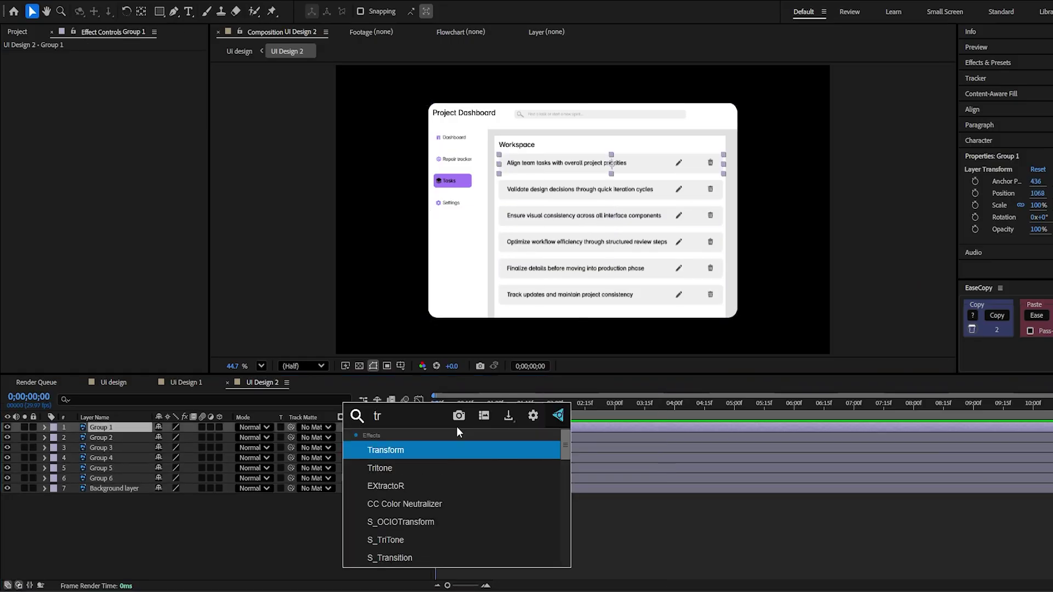
{"action": "left_click", "coordinate": [401, 449]}
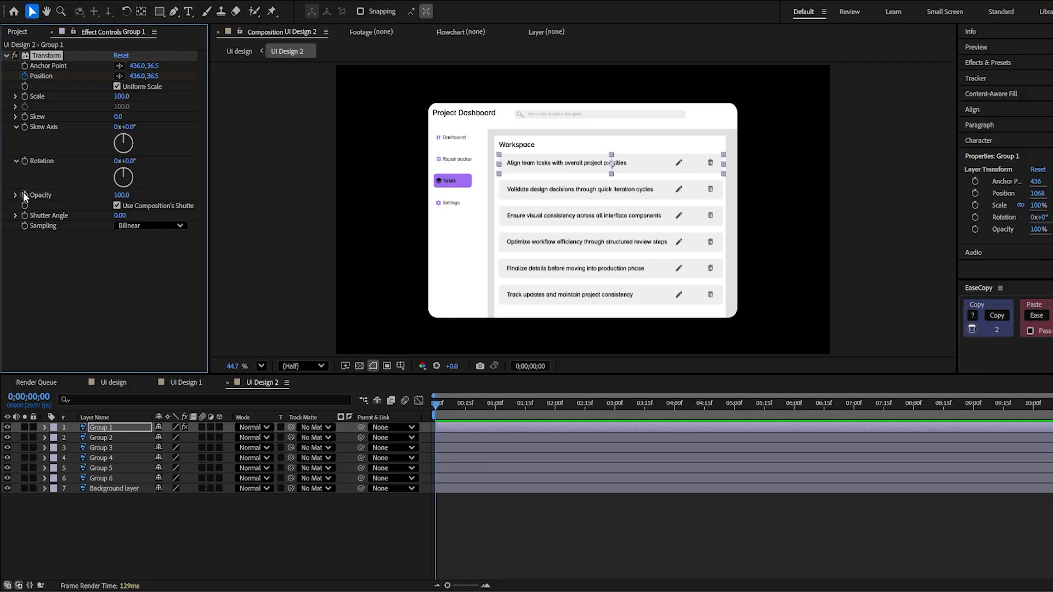
- Keyframe Group 1's Position Y 137.5→36.5 and Opacity 0→100 over the first second
{"action": "key", "text": "u"}
{"action": "left_click_drag", "start_coordinate": [433, 460], "coordinate": [454, 445]}
{"action": "left_click_drag", "start_coordinate": [528, 441], "coordinate": [494, 448]}
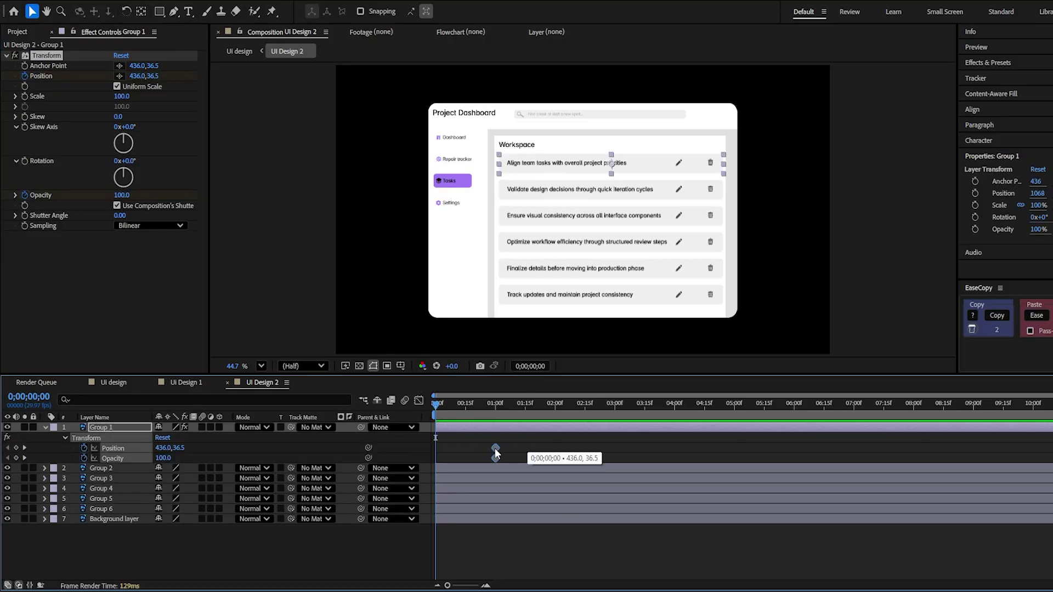
{"action": "left_click", "coordinate": [446, 452]}
{"action": "left_click_drag", "start_coordinate": [150, 78], "coordinate": [184, 78]}
{"action": "left_click_drag", "start_coordinate": [121, 195], "coordinate": [66, 198]}
- Easy Ease the four keyframes and adjust the speed-curve influence for a fast start and smooth settle
{"action": "left_click_drag", "start_coordinate": [503, 442], "coordinate": [410, 471]}
{"action": "key", "text": "F9"}
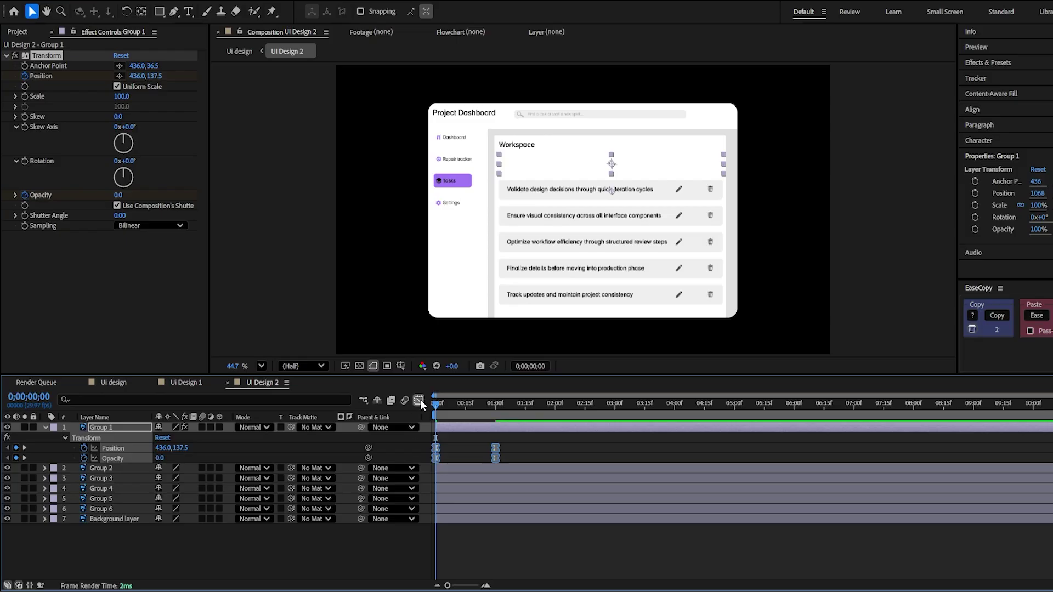
{"action": "left_click", "coordinate": [419, 401]}
{"action": "left_click_drag", "start_coordinate": [487, 548], "coordinate": [465, 549]}
{"action": "key", "text": "space"}
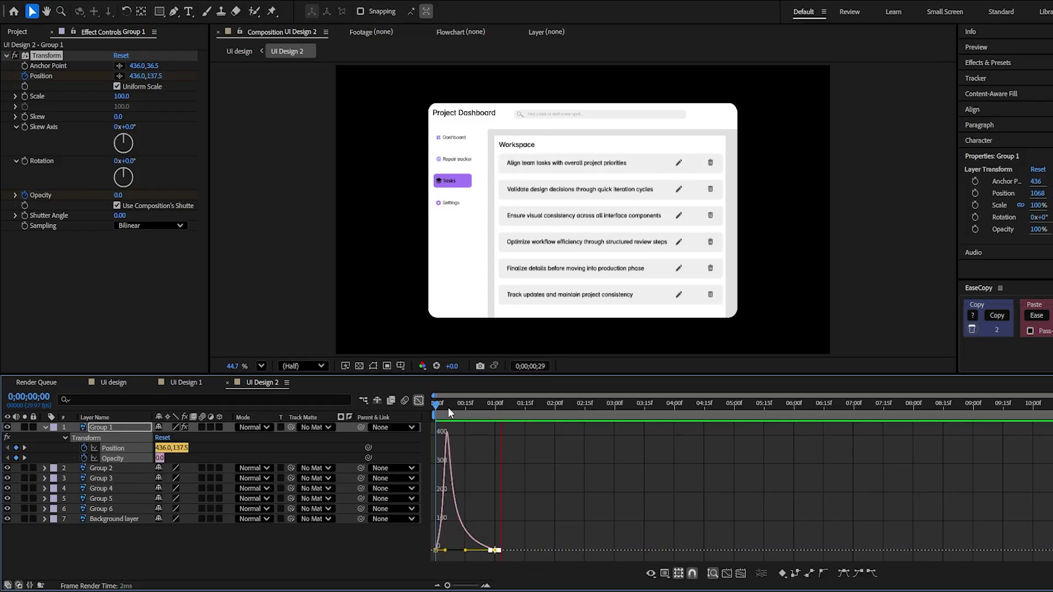
{"action": "left_click", "coordinate": [418, 402]}
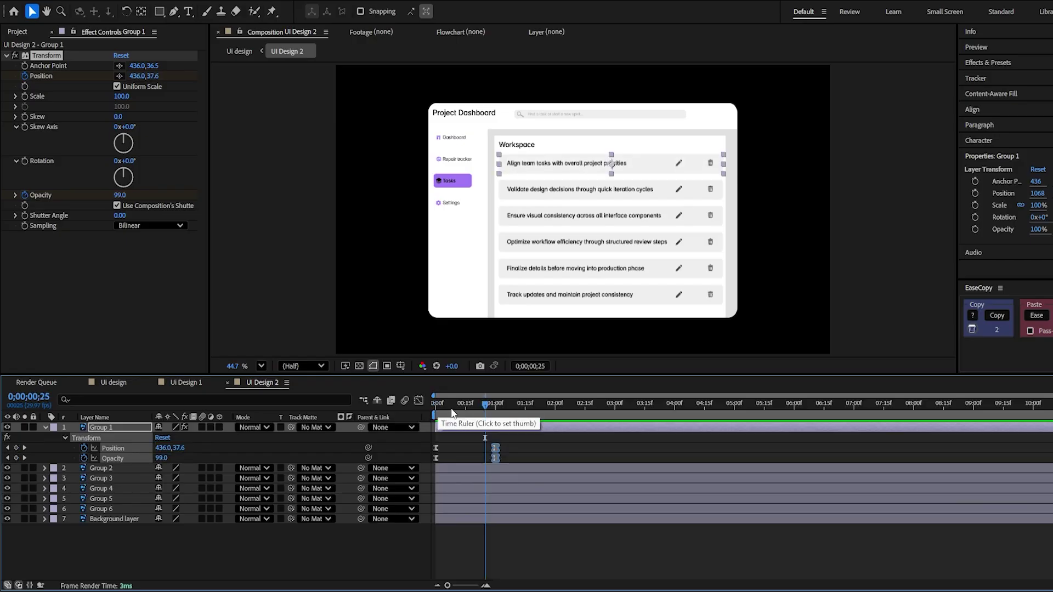
- Paste Group 1's Transform effect onto task rows Group 2 through Group 6
{"action": "key", "text": "space"}
{"action": "left_click", "coordinate": [58, 55]}
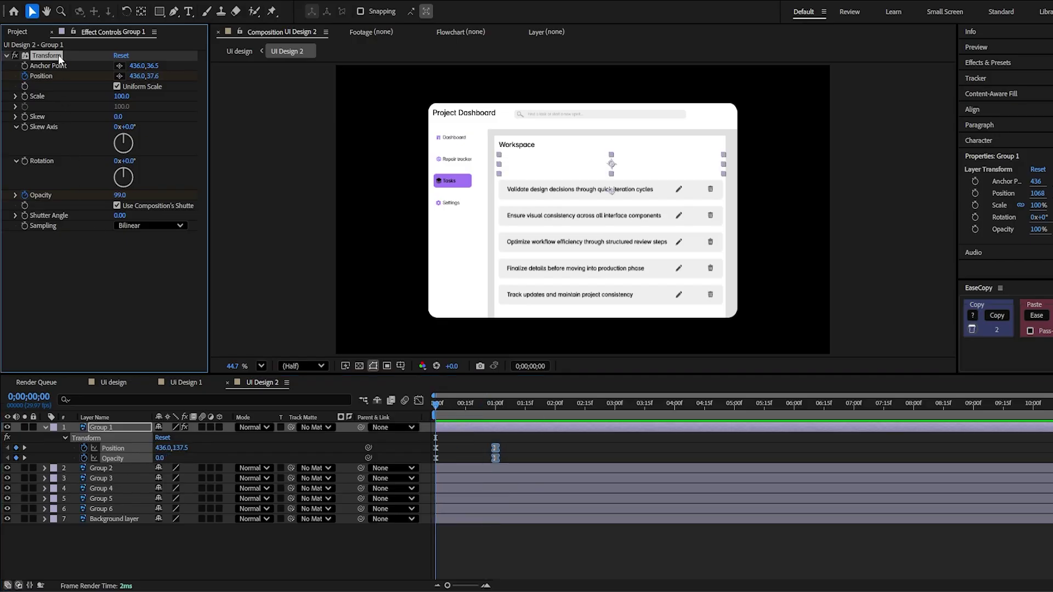
{"action": "left_click", "coordinate": [447, 468]}
{"action": "left_click", "coordinate": [442, 508], "text": "shift"}
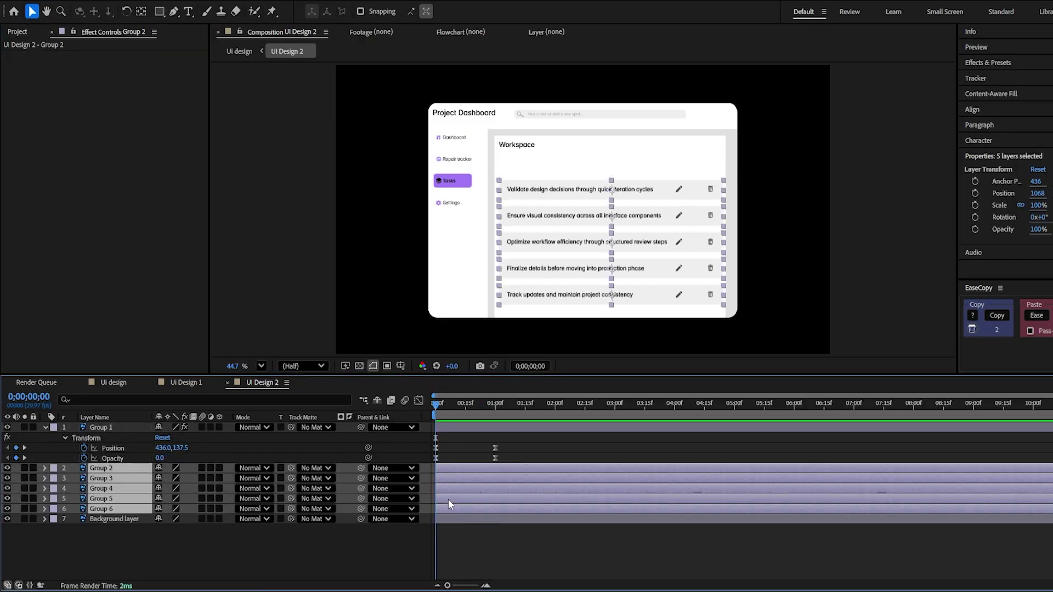
{"action": "key", "text": "ctrl+v"}
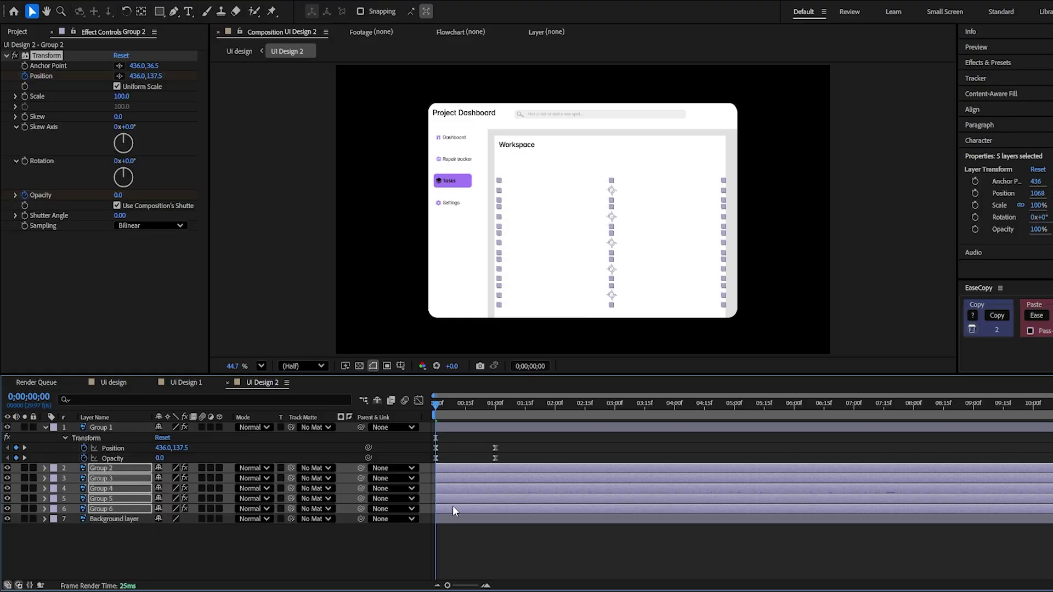
- Stagger Groups 1–6 one after another in time and preview the sequence
{"action": "key", "text": "ctrl+shift+Up"}
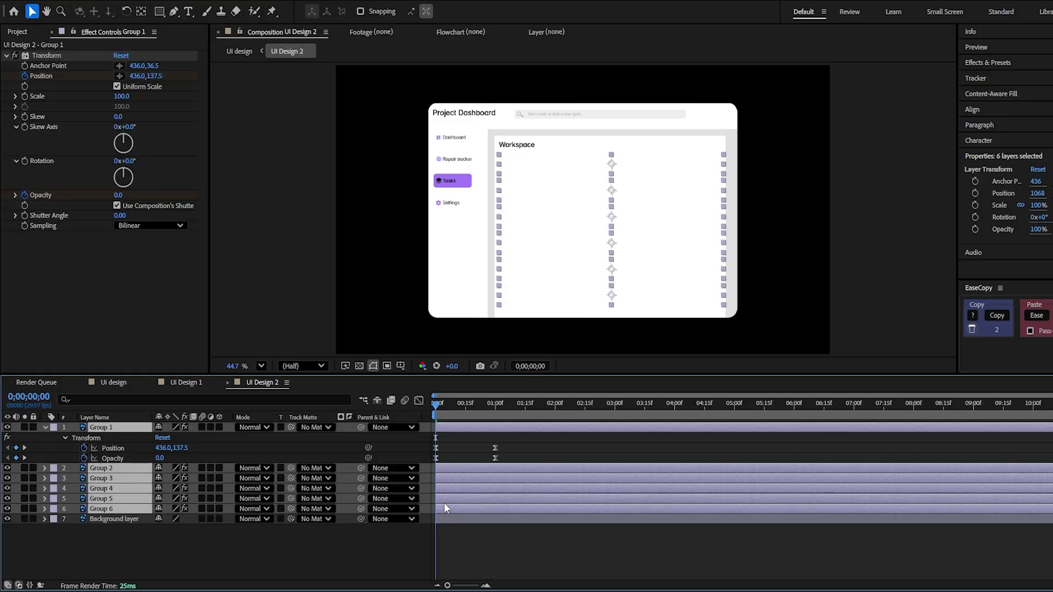
{"action": "left_click_drag", "start_coordinate": [455, 499], "coordinate": [470, 499]}
{"action": "key", "text": "space"}
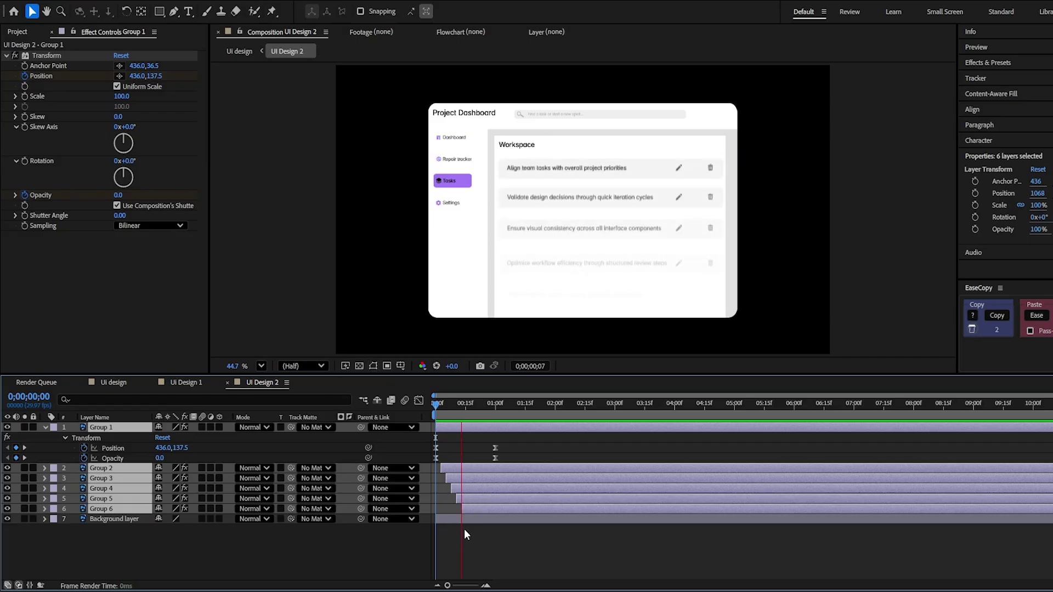
{"action": "left_click", "coordinate": [443, 412]}
{"action": "left_click_drag", "start_coordinate": [443, 412], "coordinate": [471, 416]}
{"action": "scroll", "coordinate": [587, 327], "scroll_direction": "up", "scroll_amount": 2}
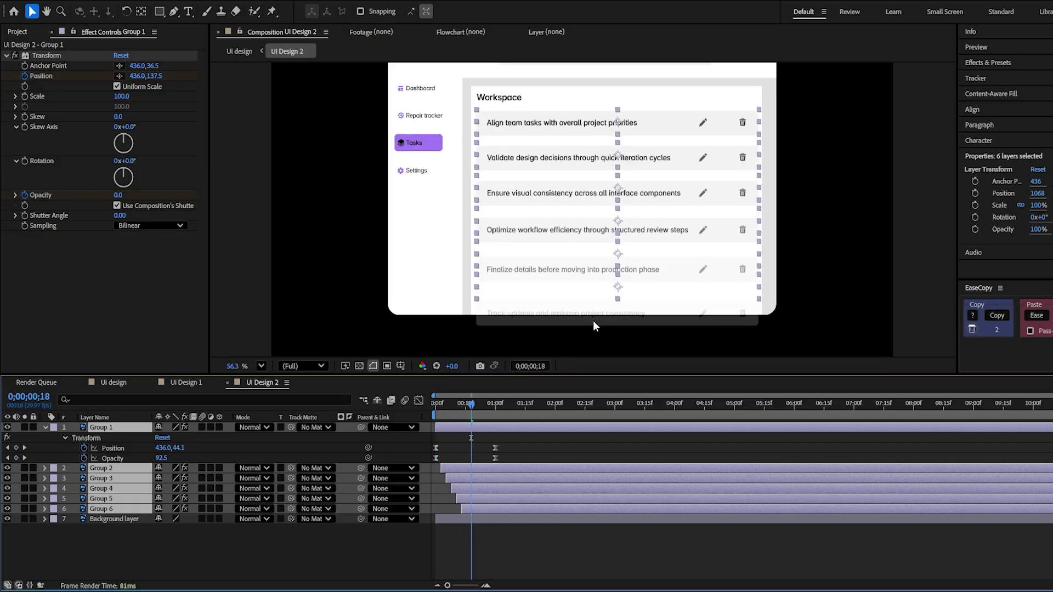
- Set the task rows' Track Matte to the Background layer, re-show Background, and preview
{"action": "left_click_drag", "start_coordinate": [291, 508], "coordinate": [134, 518]}
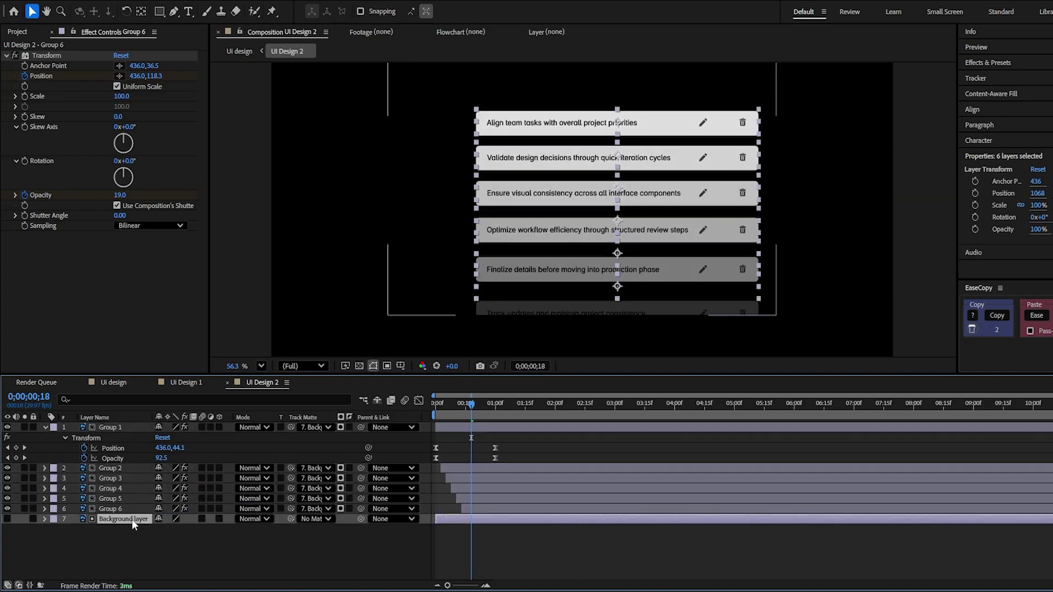
{"action": "left_click", "coordinate": [7, 519]}
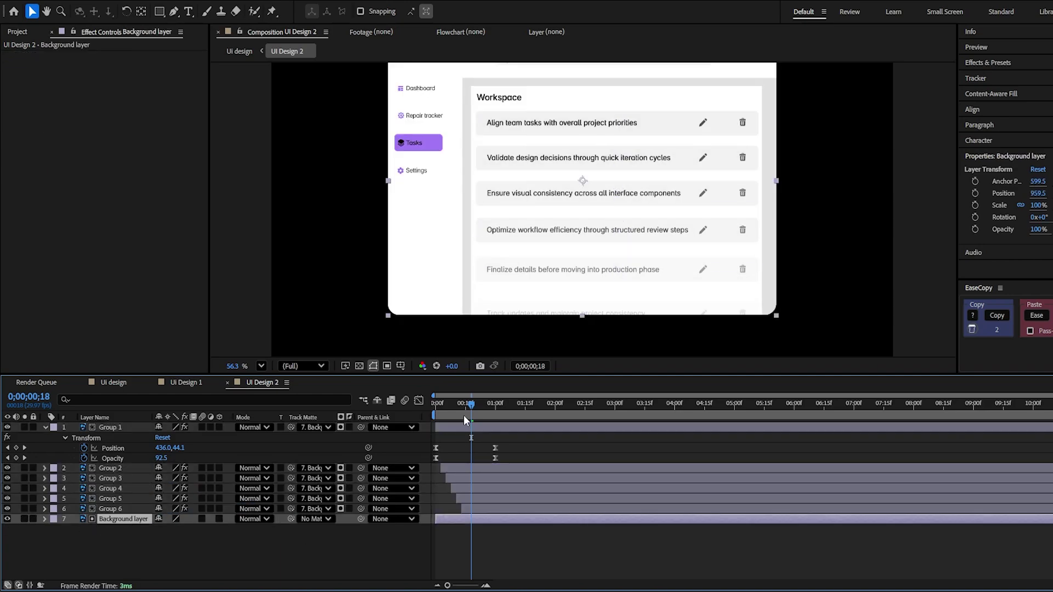
{"action": "left_click_drag", "start_coordinate": [463, 415], "coordinate": [417, 422]}
{"action": "key", "text": "space"}
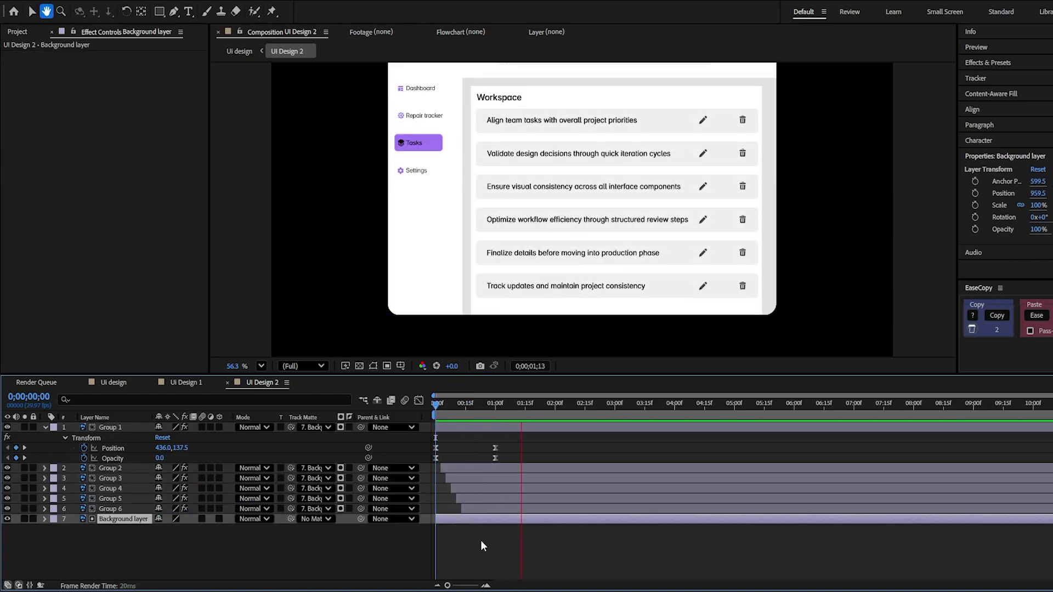
{"action": "left_click", "coordinate": [433, 513]}
- Shift Groups 1–6 later in the timeline, then preview the 3D dashboard fold in the Ui design comp
{"action": "left_click", "coordinate": [472, 502], "text": "shift"}
{"action": "left_click_drag", "start_coordinate": [469, 512], "coordinate": [659, 420]}
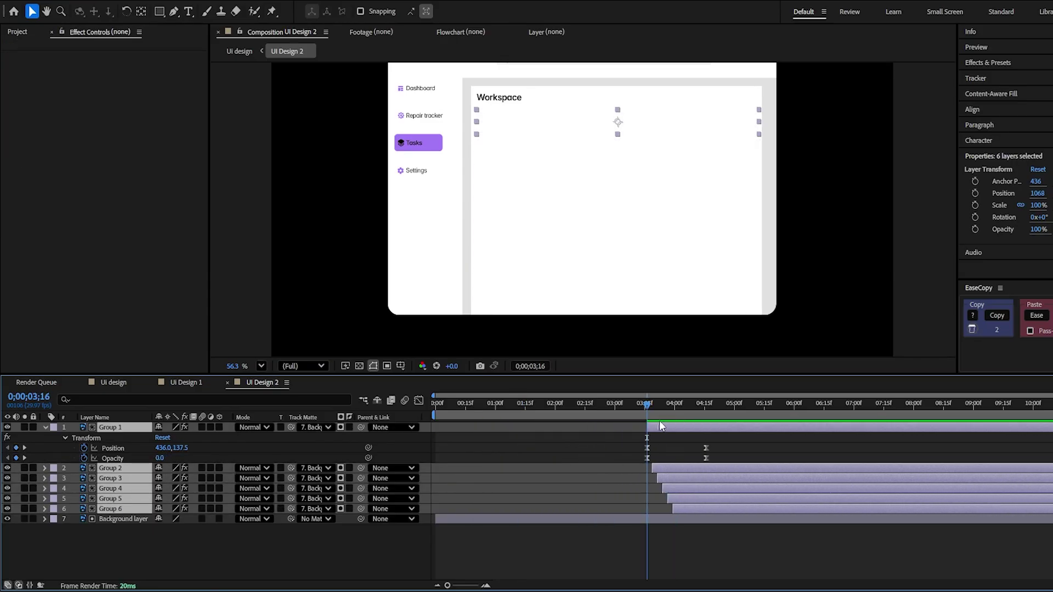
{"action": "left_click", "coordinate": [114, 382]}
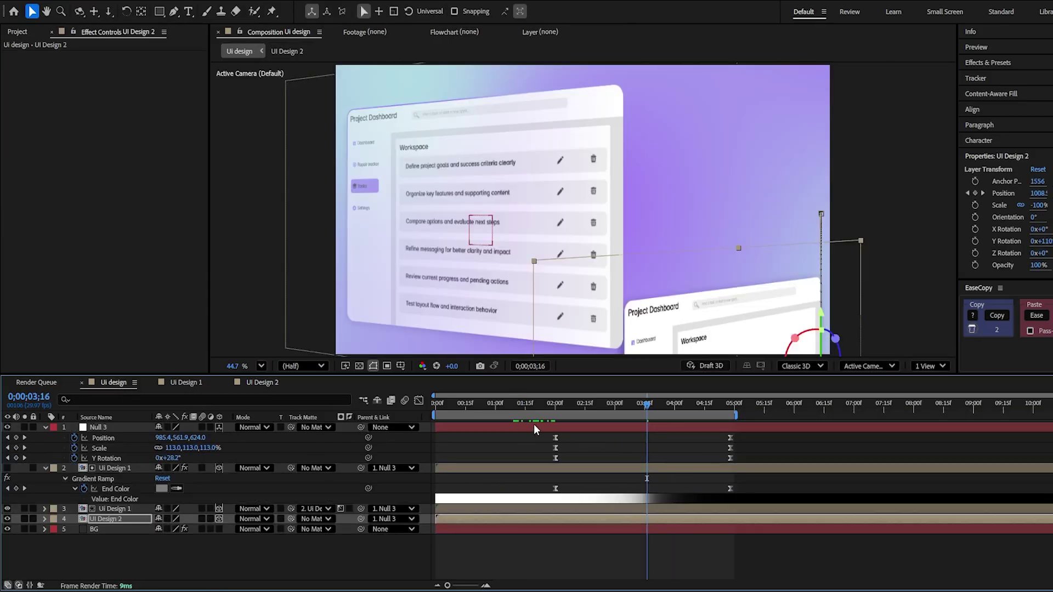
{"action": "left_click_drag", "start_coordinate": [544, 403], "coordinate": [683, 460]}
{"action": "key", "text": "space"}
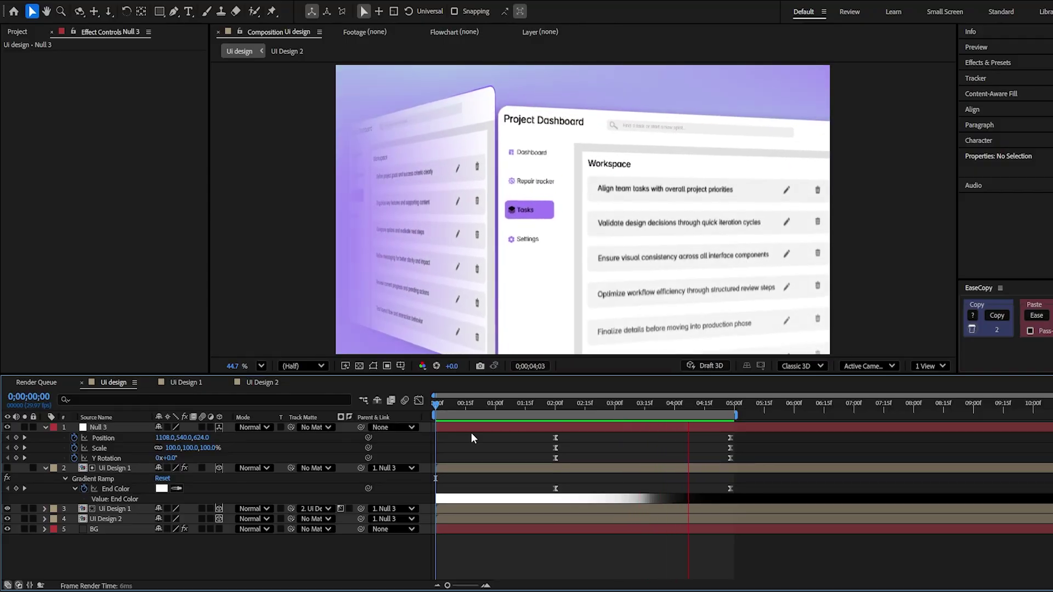
{"action": "left_click_drag", "start_coordinate": [580, 418], "coordinate": [637, 422]}
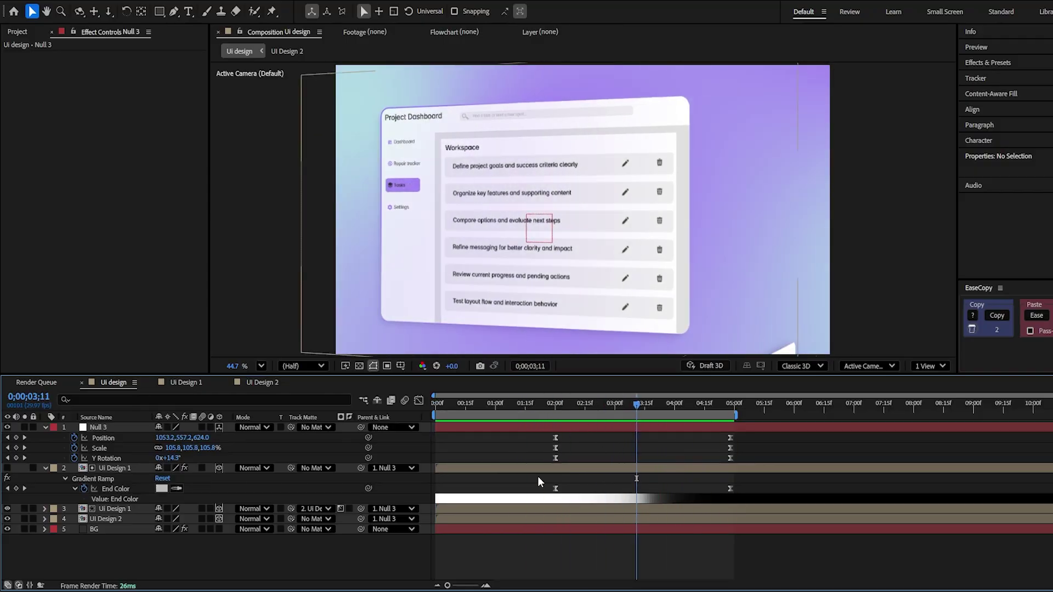
{"action": "key", "text": "ctrl+a"}
- Apply Turbulent Displace to the BG layer, reduce its Size to about 283, and preview
{"action": "key", "text": "u"}
{"action": "left_click", "coordinate": [545, 510]}
{"action": "left_click", "coordinate": [567, 404]}
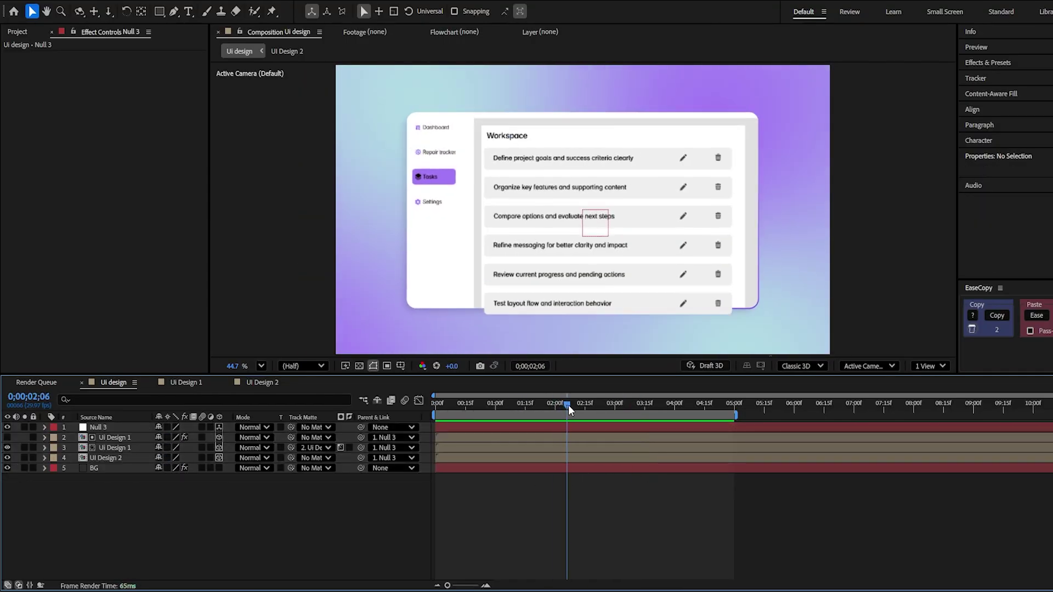
{"action": "left_click_drag", "start_coordinate": [568, 405], "coordinate": [569, 404]}
{"action": "left_click", "coordinate": [550, 465]}
{"action": "key", "text": "ctrl+space"}
{"action": "type", "text": "tur"}
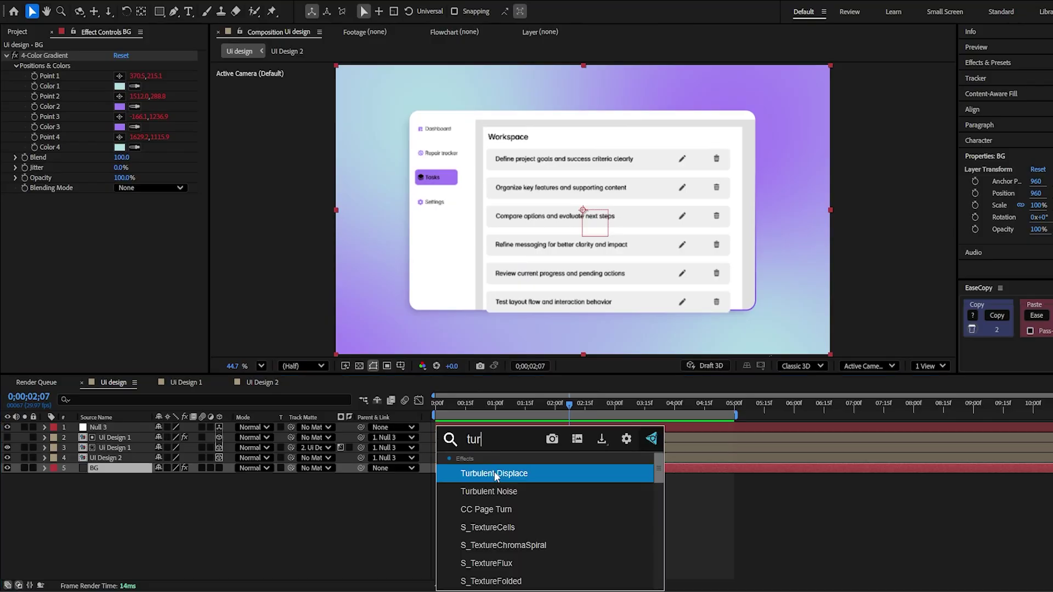
{"action": "type", "text": "bu"}
{"action": "key", "text": "Return"}
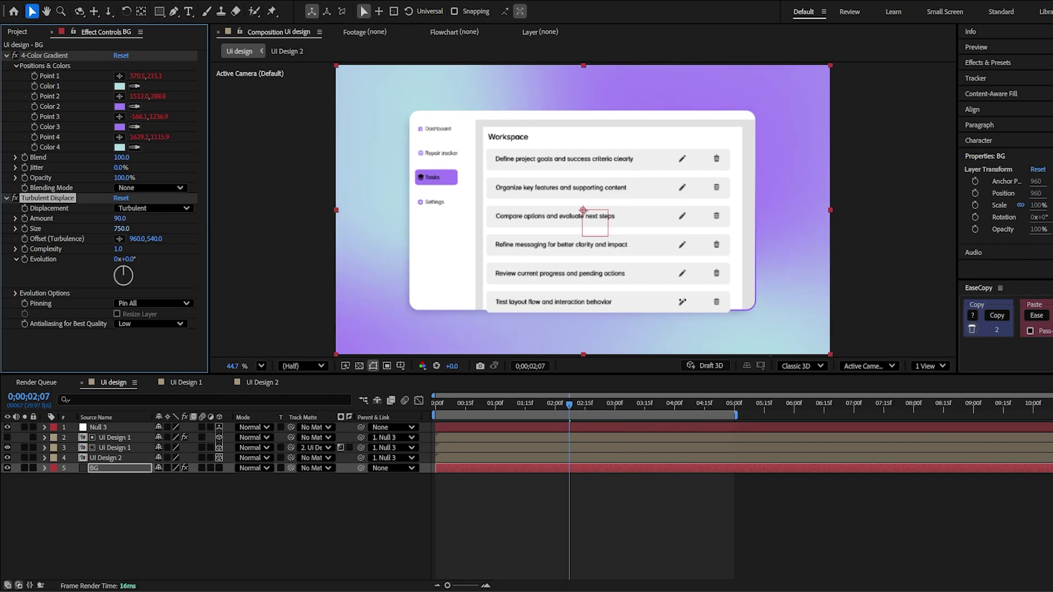
{"action": "left_click_drag", "start_coordinate": [682, 301], "coordinate": [437, 289]}
{"action": "left_click_drag", "start_coordinate": [471, 403], "coordinate": [425, 416]}
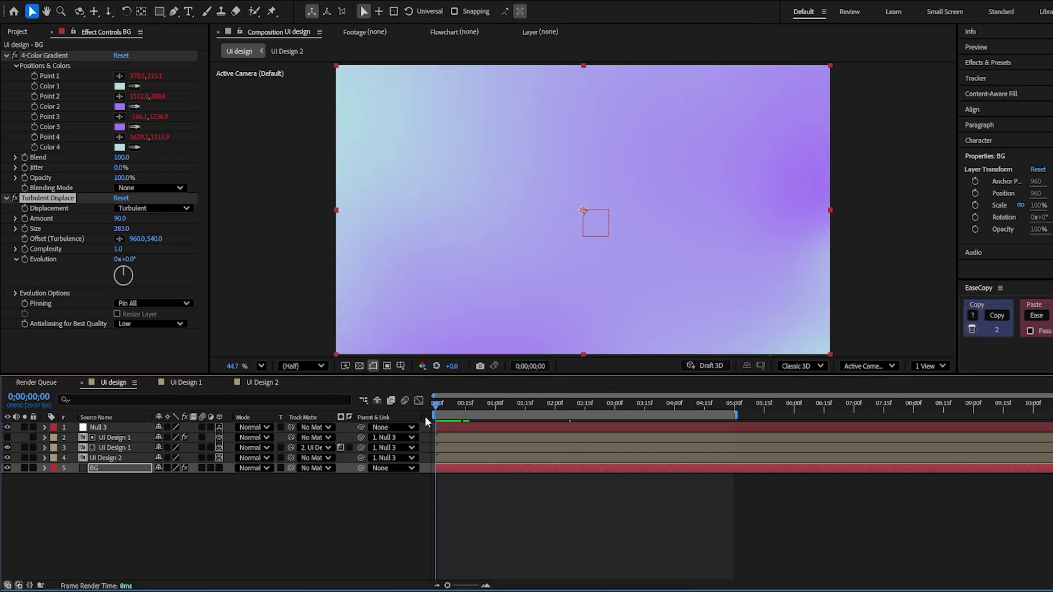
{"action": "key", "text": "space"}
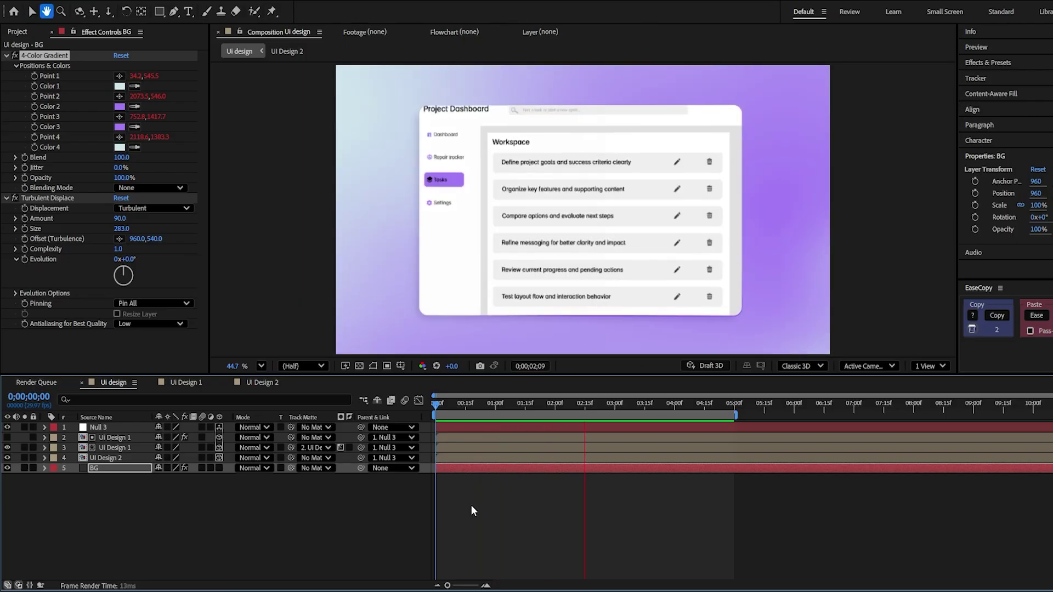
- Add a new adjustment layer with Add Grain at 0.5 intensity in Final Output viewing mode
{"action": "right_click", "coordinate": [144, 475]}
{"action": "mouse_move", "coordinate": [197, 369]}
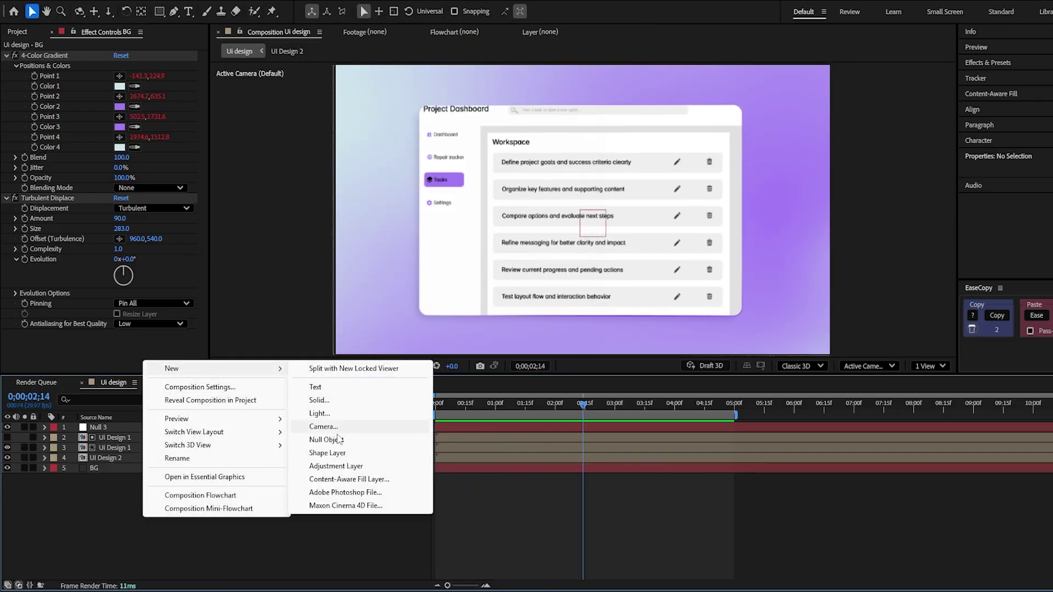
{"action": "left_click", "coordinate": [329, 466]}
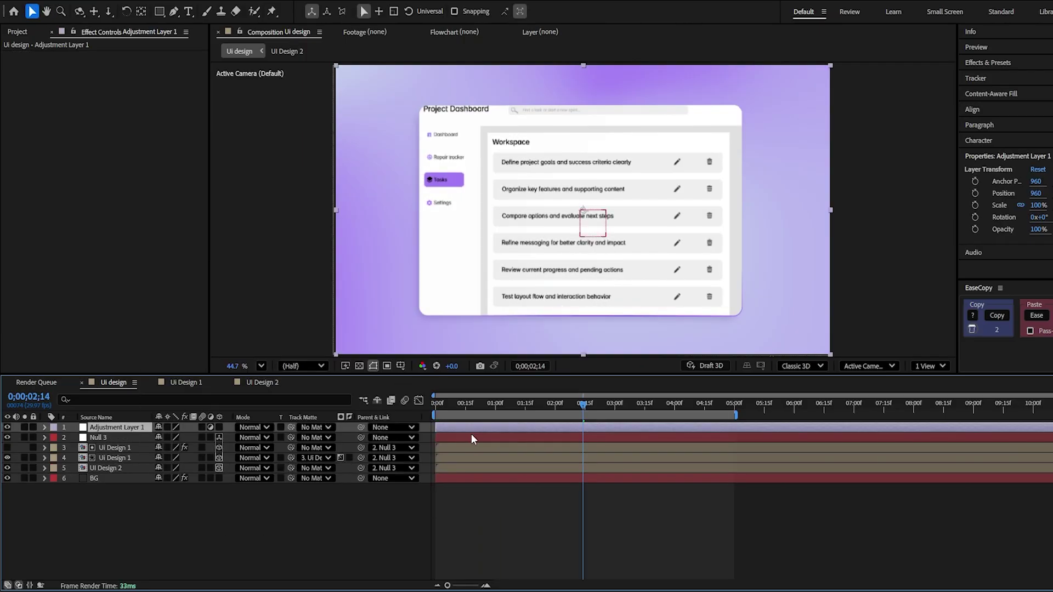
{"action": "key", "text": "ctrl+space"}
{"action": "type", "text": "ad"}
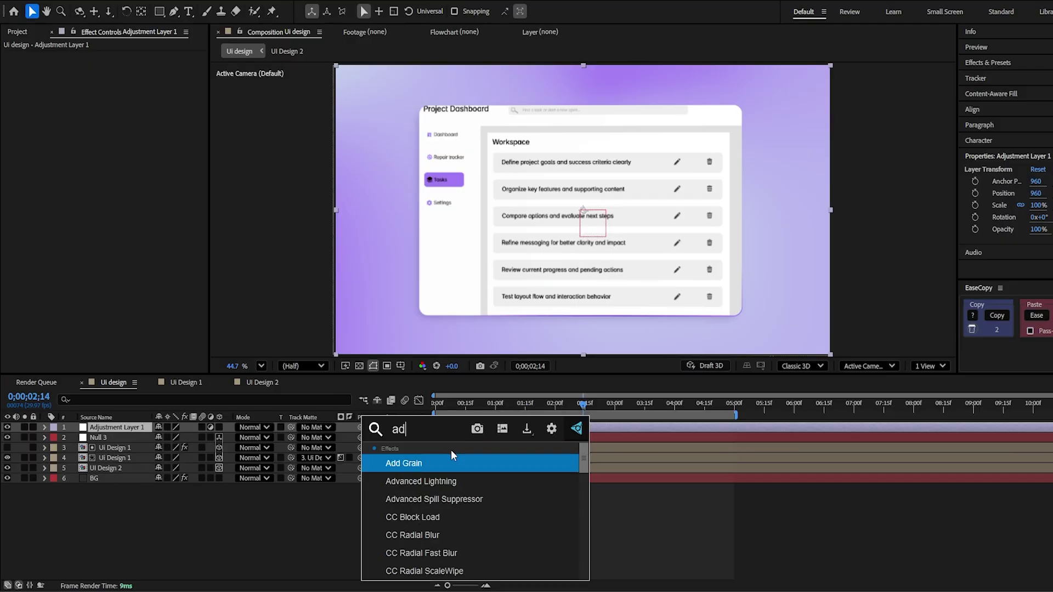
{"action": "left_click", "coordinate": [427, 460]}
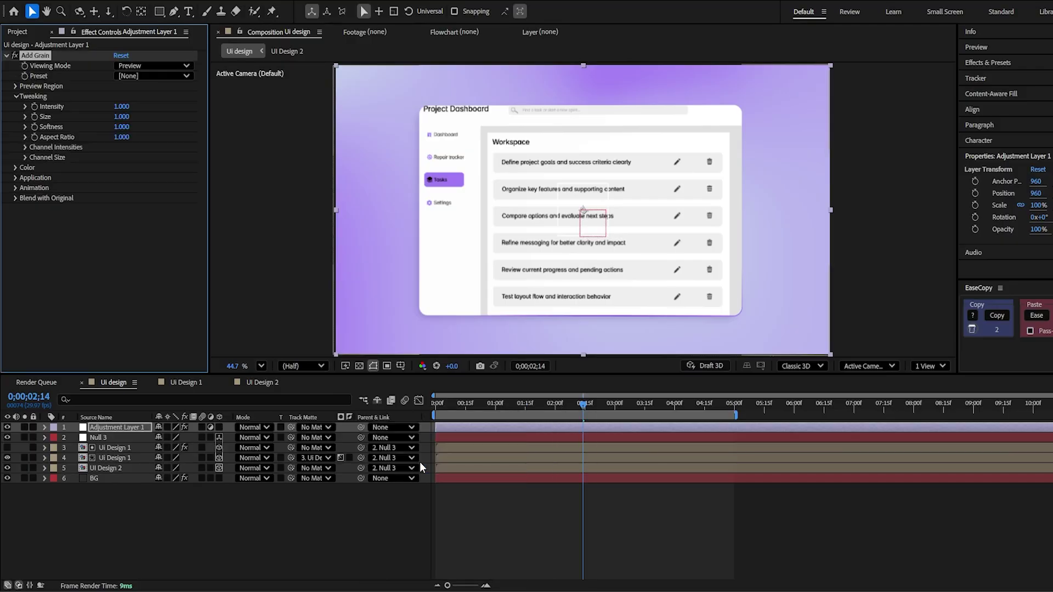
{"action": "left_click", "coordinate": [144, 66]}
{"action": "left_click", "coordinate": [153, 105]}
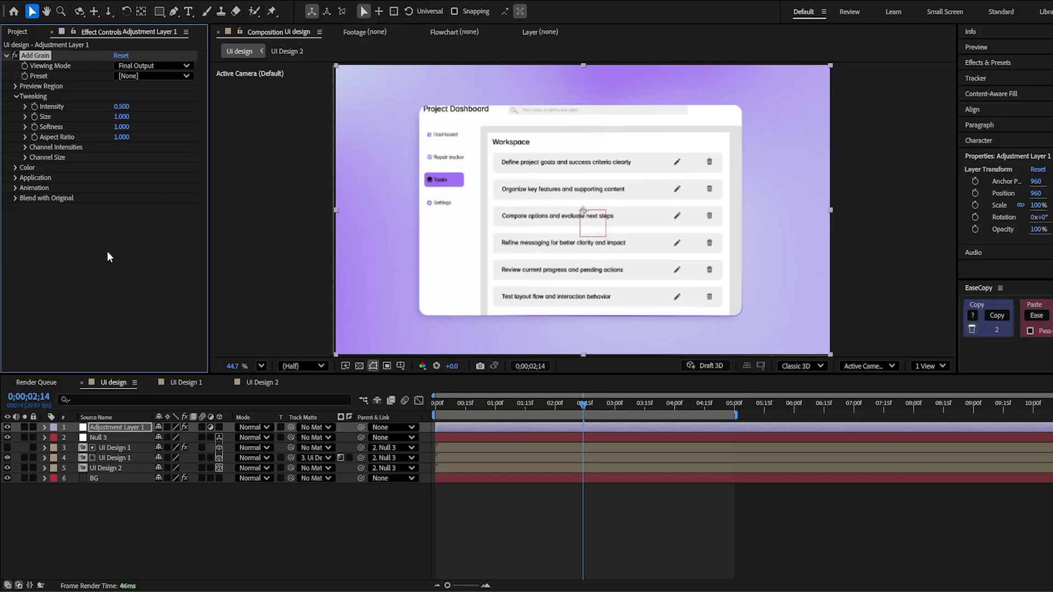
- Apply Posterize Time at 24 fps to the adjustment layer
{"action": "key", "text": "ctrl+space"}
{"action": "type", "text": "po"}
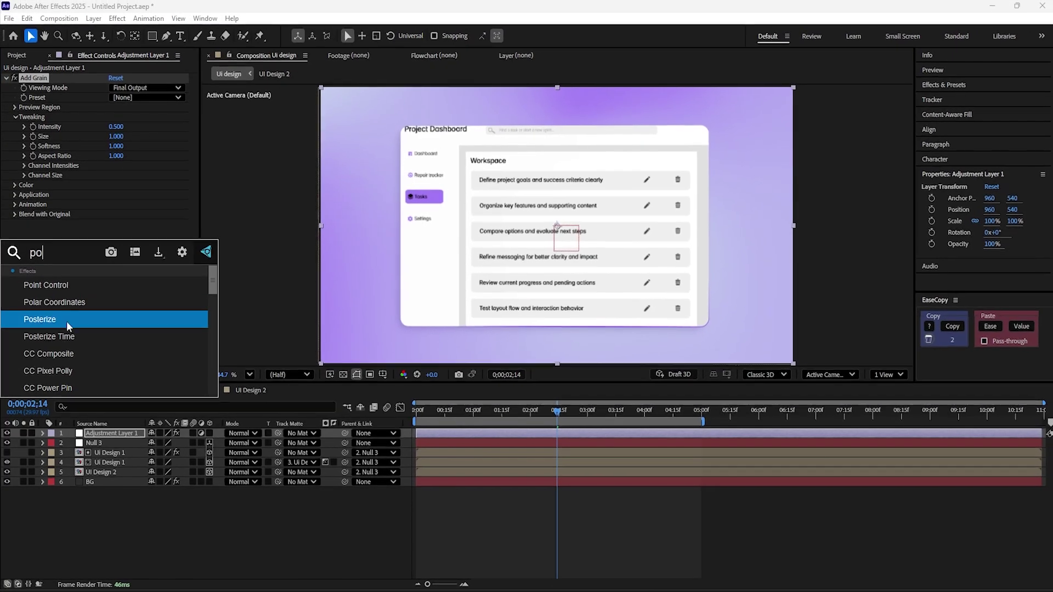
{"action": "left_click", "coordinate": [66, 337]}
- Play back the finished Ui design animation with grain and posterized motion
{"action": "key", "text": "space"}
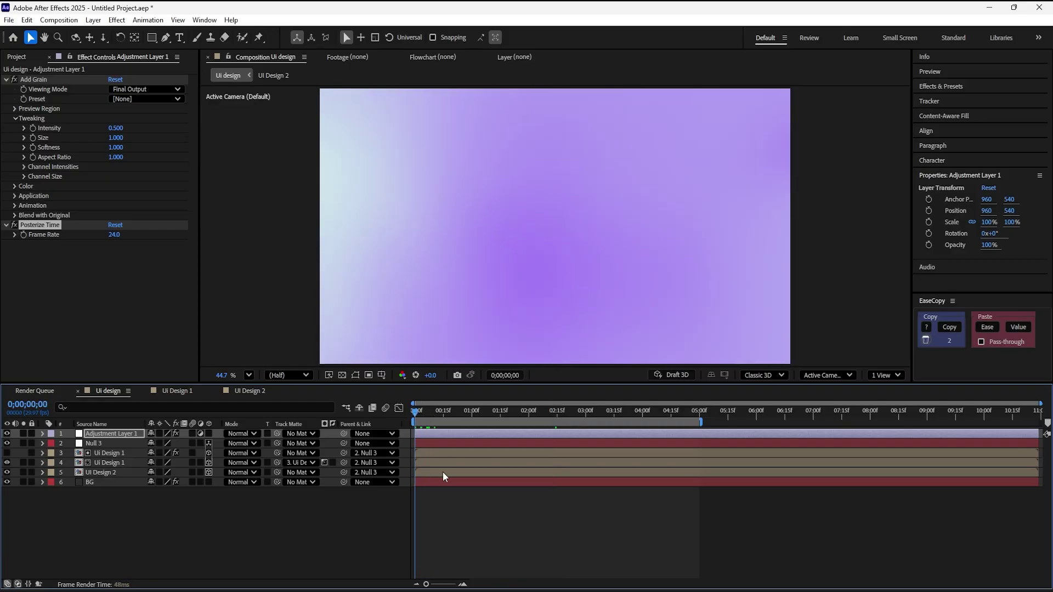